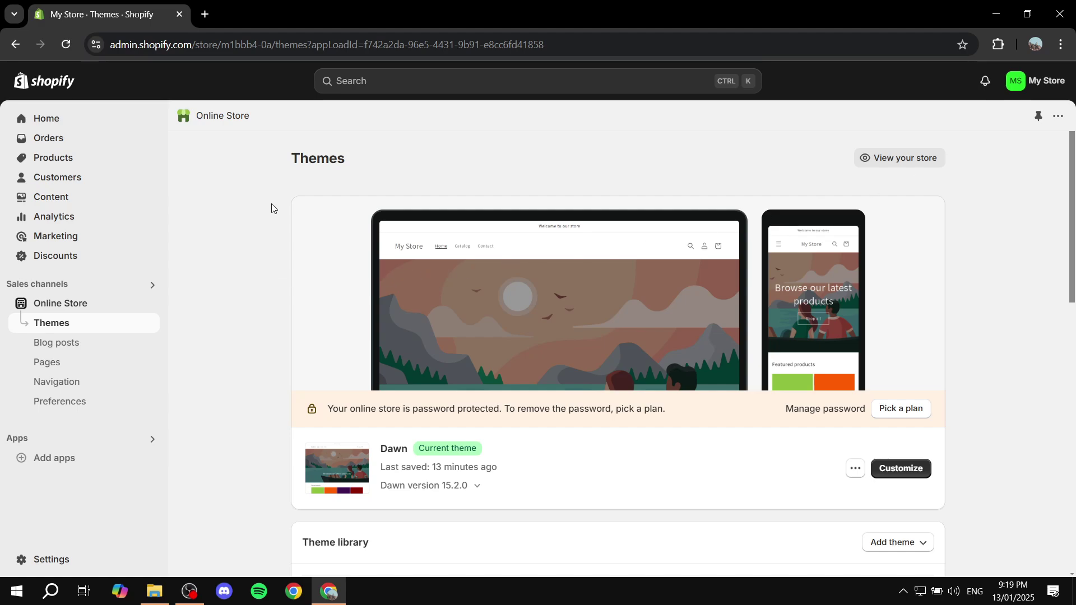
pyautogui.moveTo(277, 157); pyautogui.dragTo(378, 154)
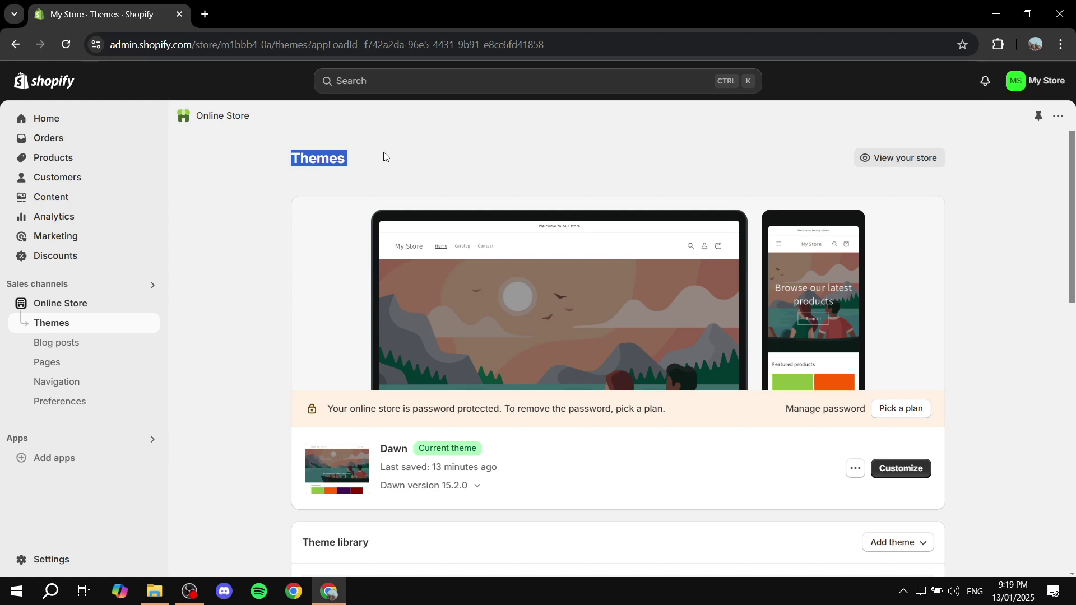
pyautogui.click(383, 152)
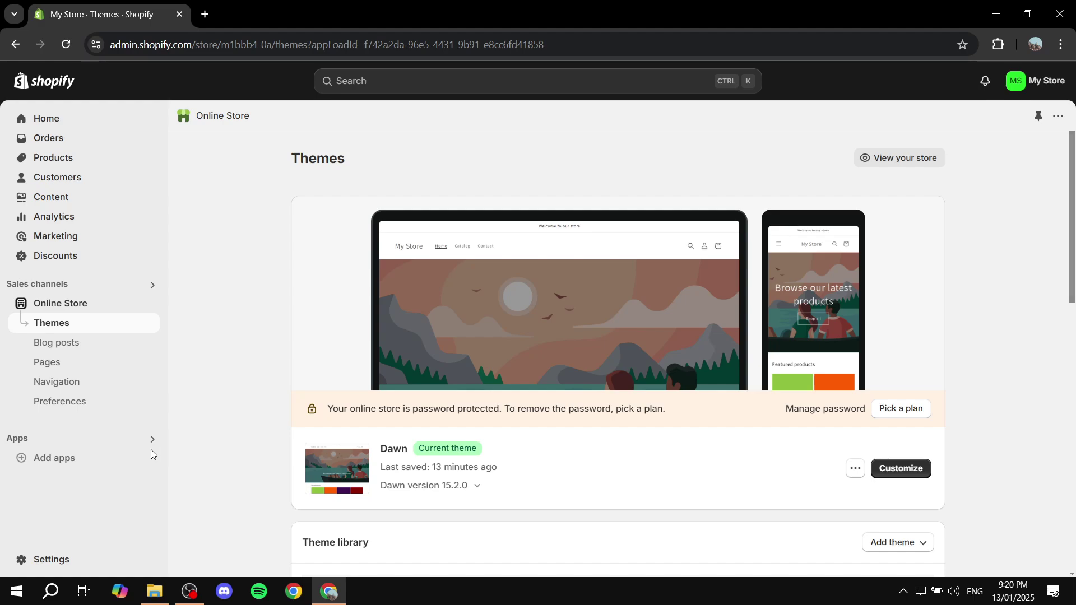
# - Open the Shopify App Store from the store's full list of recommended apps
pyautogui.click(110, 441)
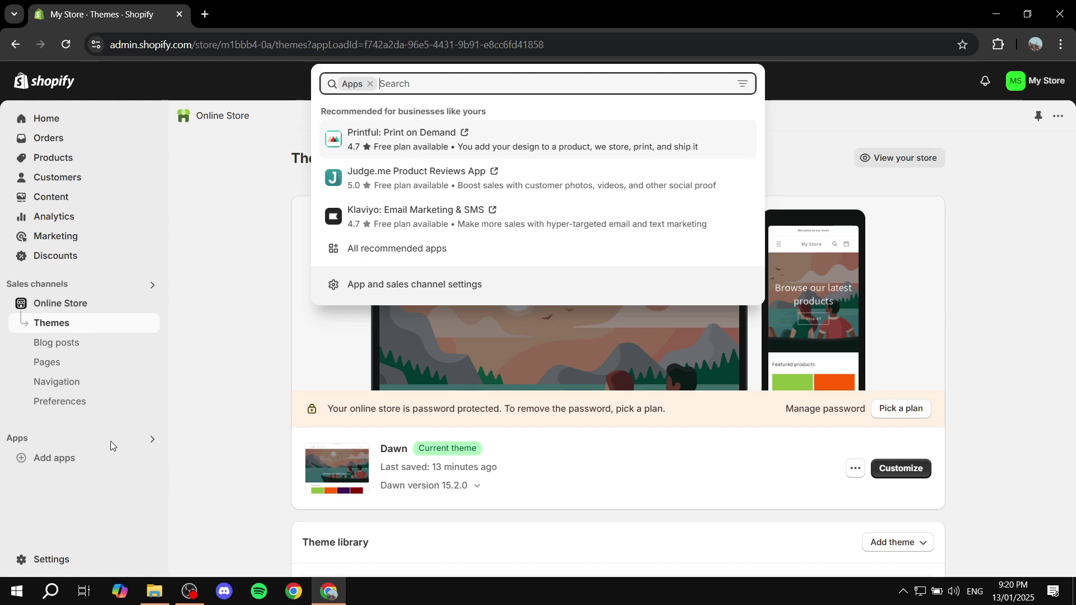
pyautogui.click(423, 249)
pyautogui.scroll(-1, 420, 251)
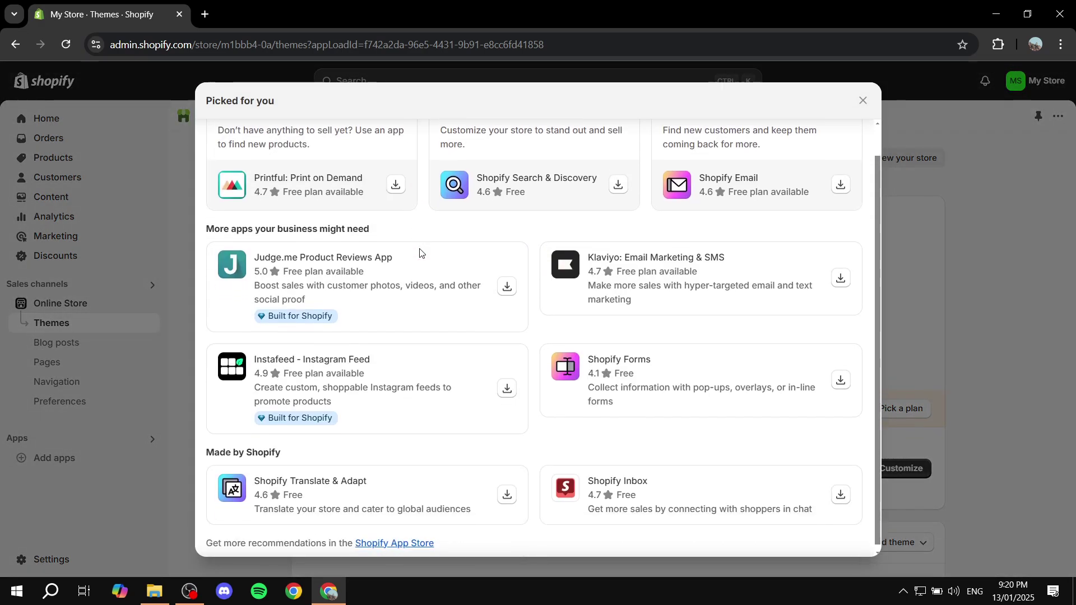
pyautogui.click(392, 542)
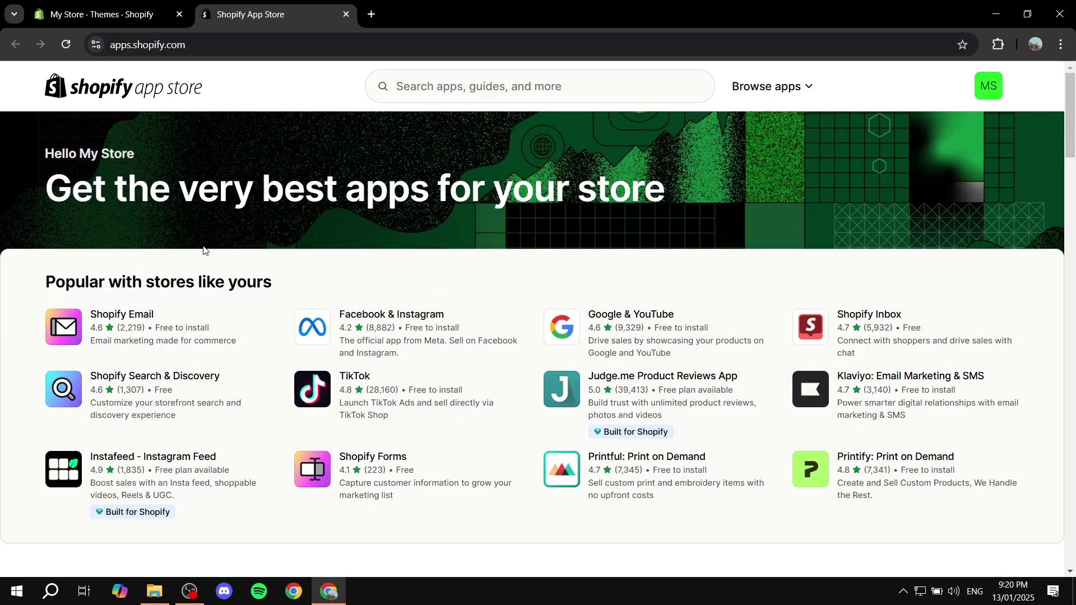
# - Search the app store for "ecomsend pop ups" and open the EcomSend Pop Ups, Email Popups listing
pyautogui.click(536, 87)
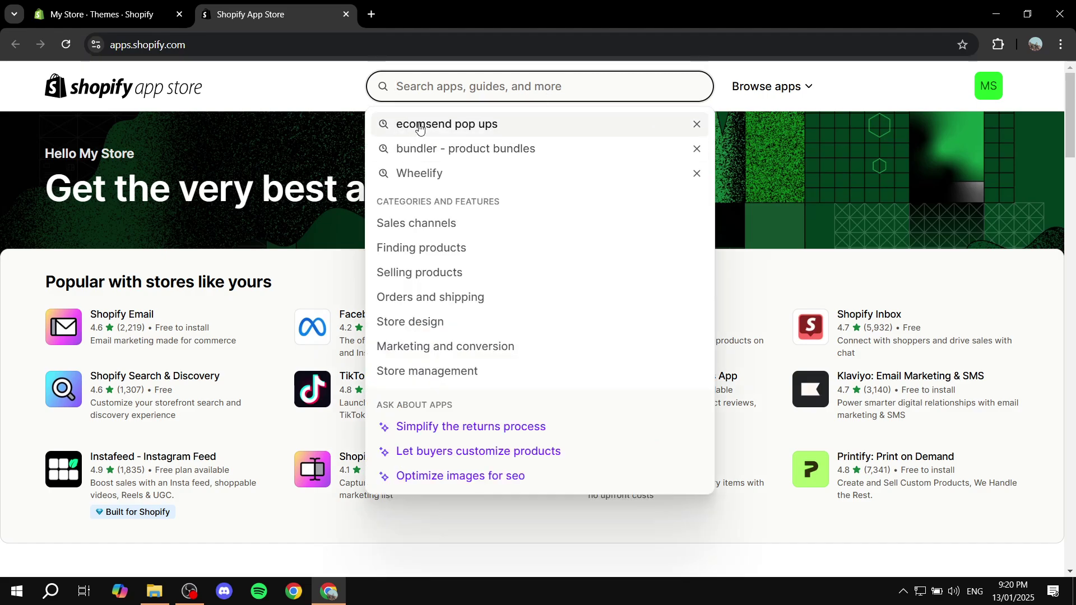
pyautogui.click(463, 125)
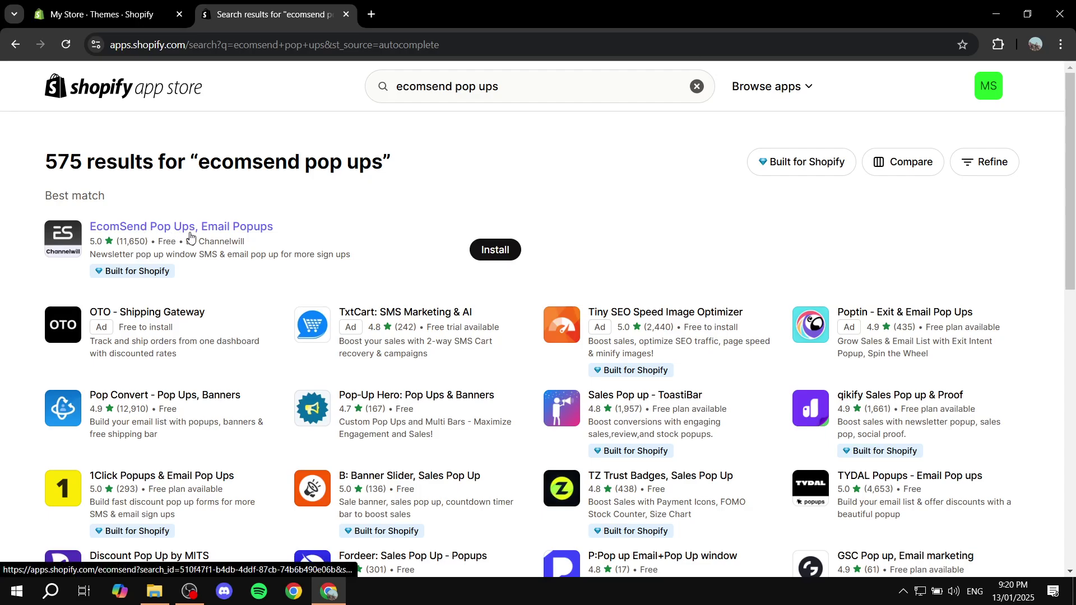
pyautogui.click(245, 233)
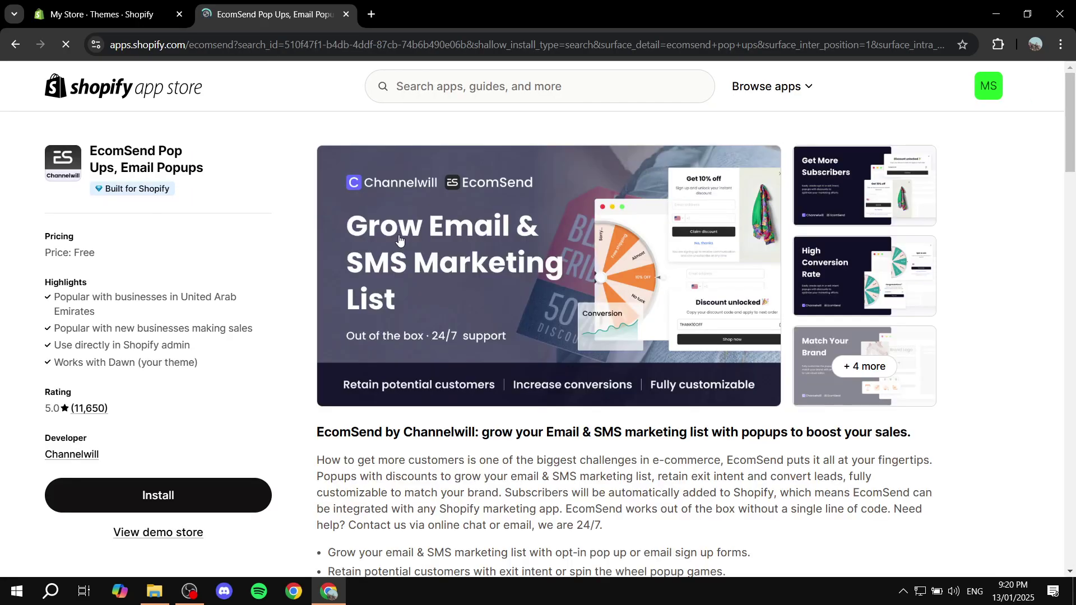
# - Review the EcomSend listing's pricing and its bulleted list of popup features
pyautogui.tripleClick(140, 252)
pyautogui.click(219, 271)
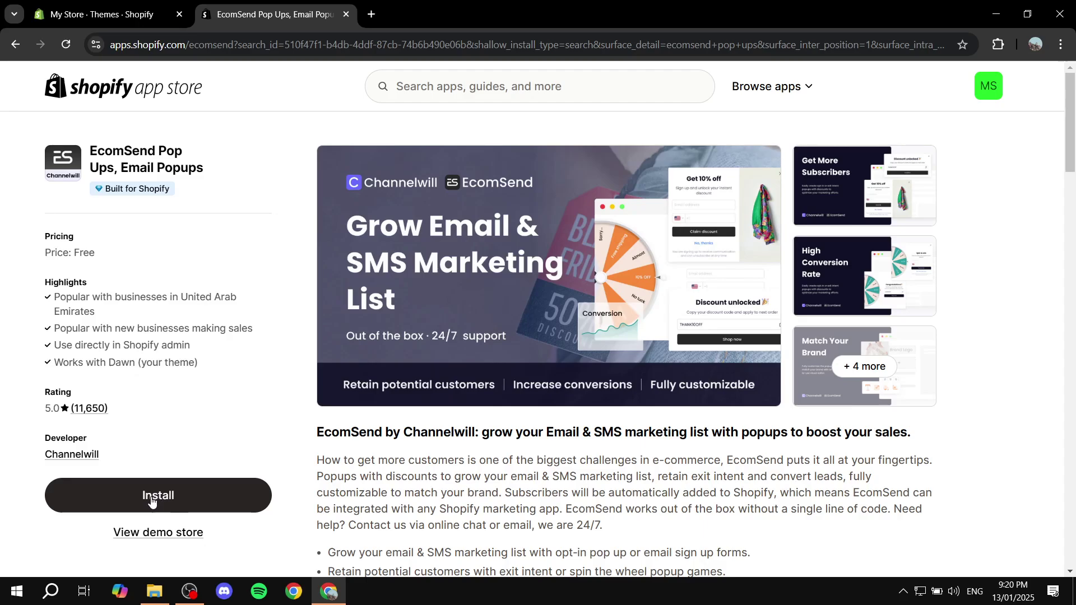
pyautogui.scroll(-2, 207, 408)
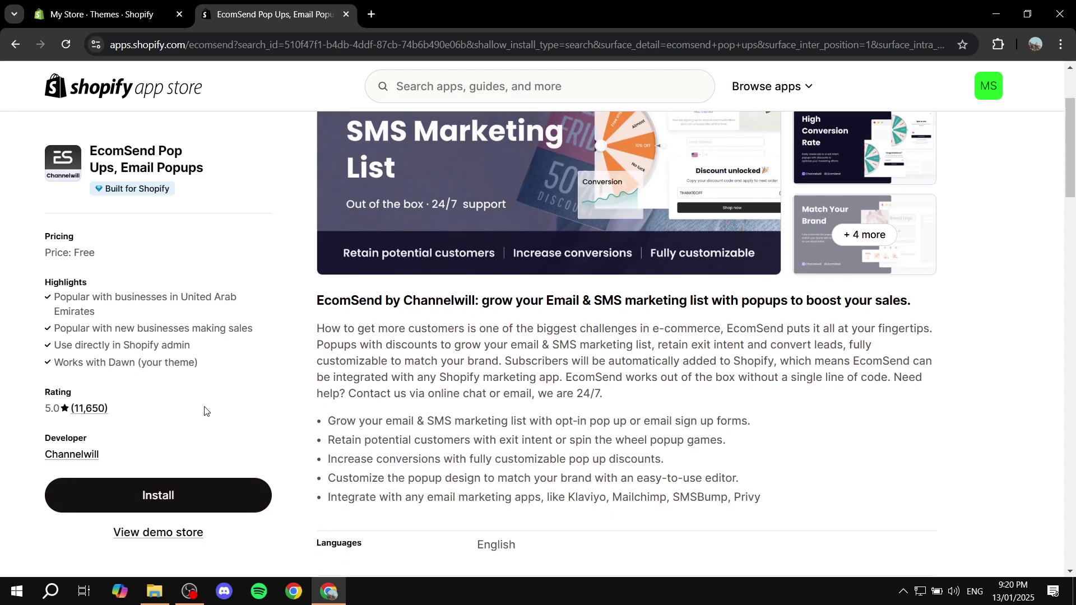
pyautogui.scroll(-1, 314, 358)
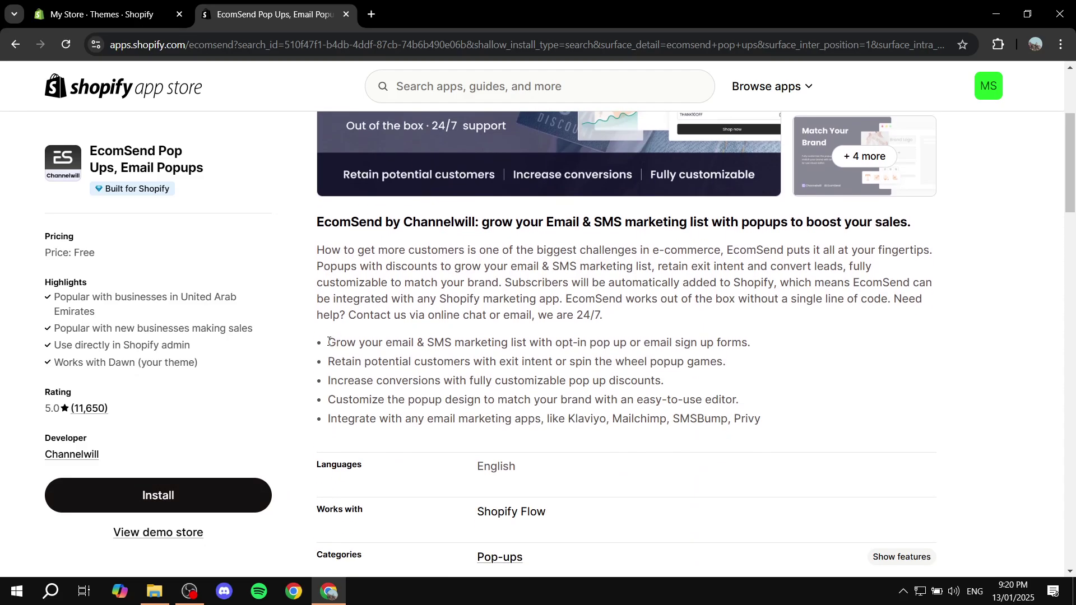
pyautogui.moveTo(329, 342); pyautogui.dragTo(764, 346)
pyautogui.click(794, 347)
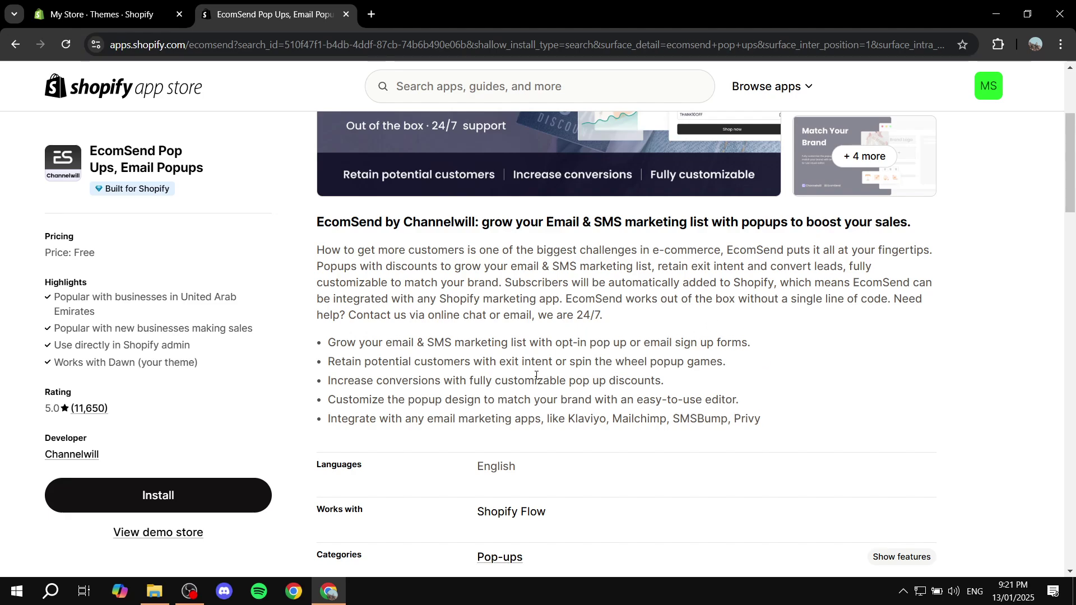
pyautogui.moveTo(328, 361); pyautogui.dragTo(748, 360)
pyautogui.click(574, 367)
pyautogui.moveTo(515, 361); pyautogui.dragTo(802, 365)
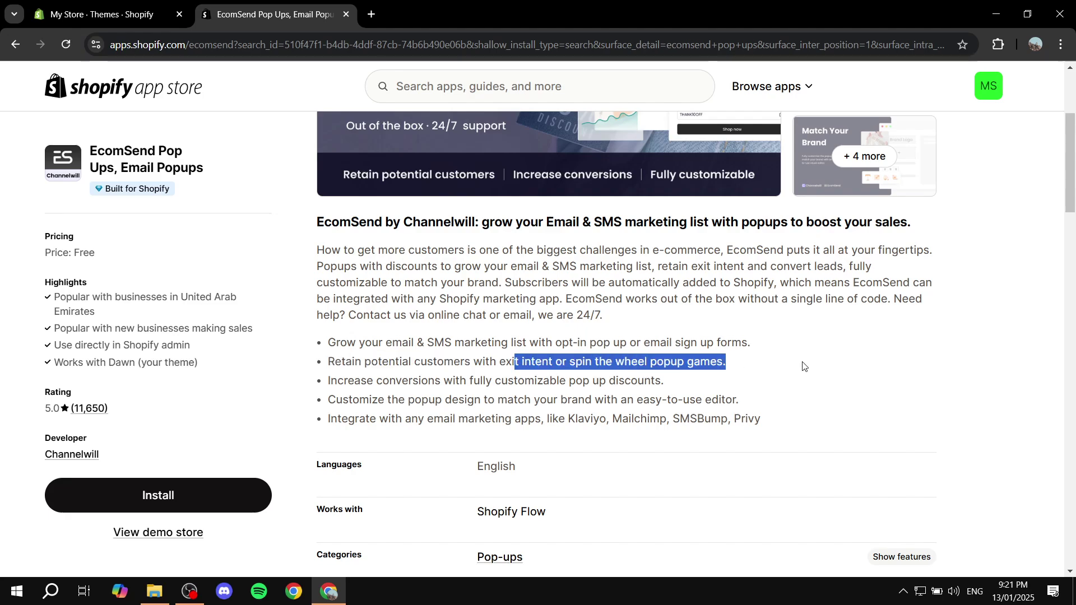
pyautogui.click(773, 370)
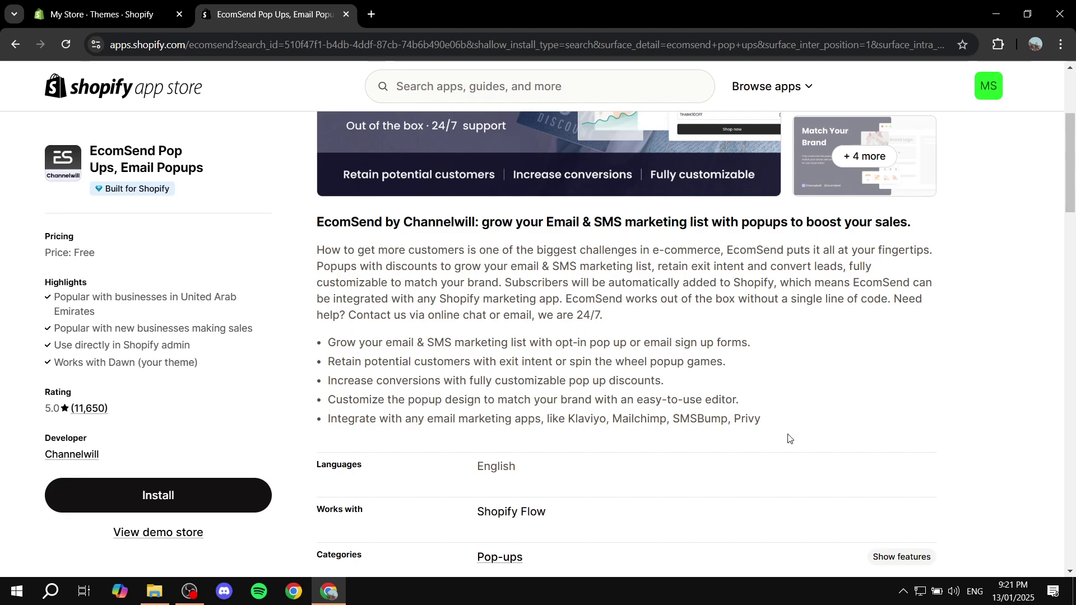
pyautogui.moveTo(787, 438); pyautogui.dragTo(332, 337)
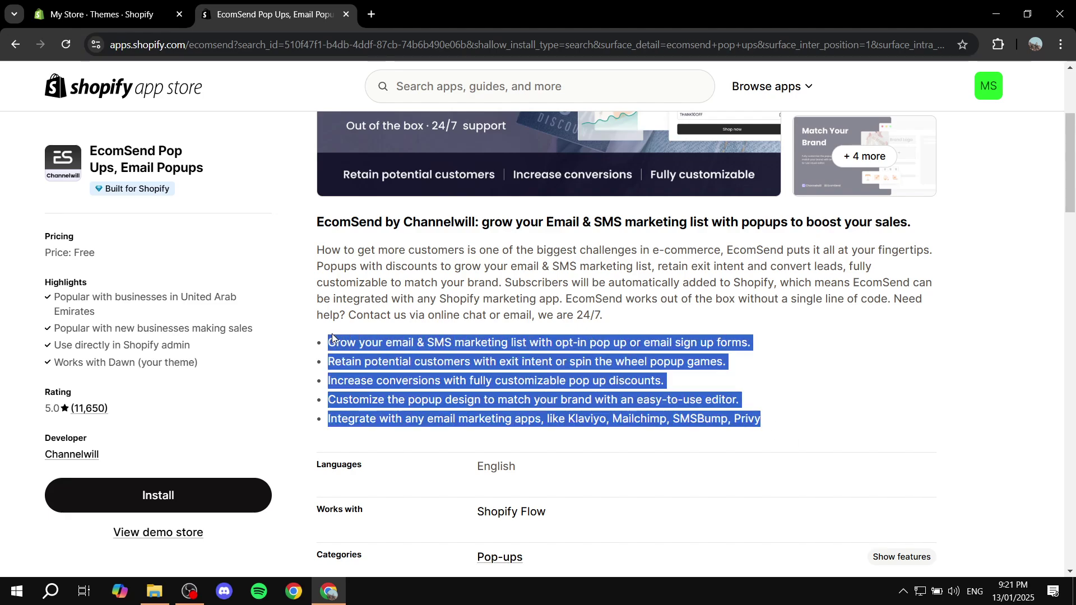
pyautogui.click(373, 318)
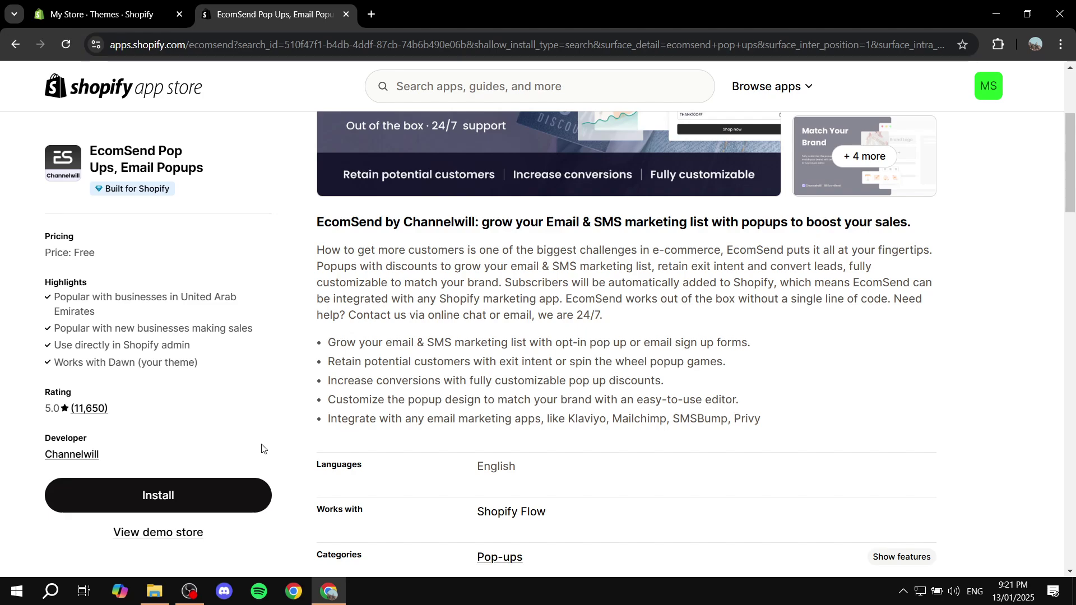
# - Install EcomSend Popups on the store with the requested data access, and close the leftover app listing and Themes browser tabs
pyautogui.click(146, 498)
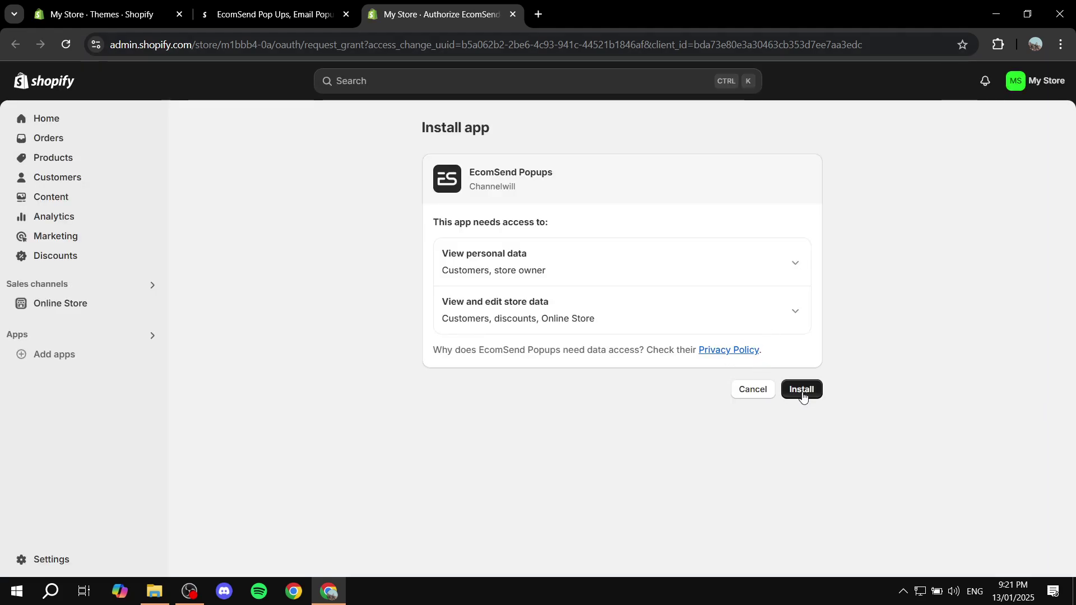
pyautogui.click(803, 391)
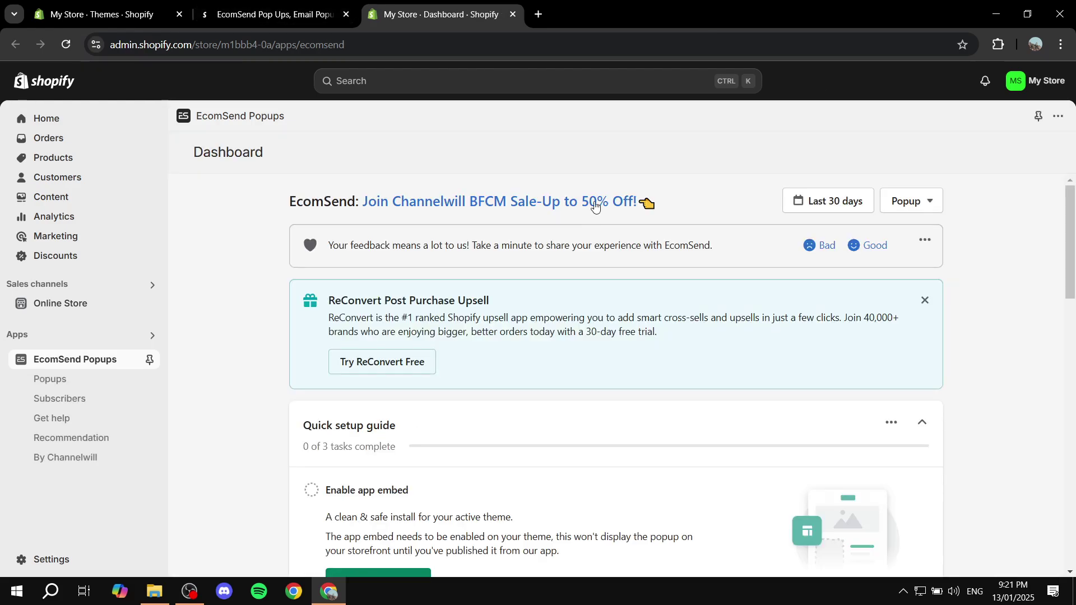
pyautogui.click(354, 10)
pyautogui.click(345, 15)
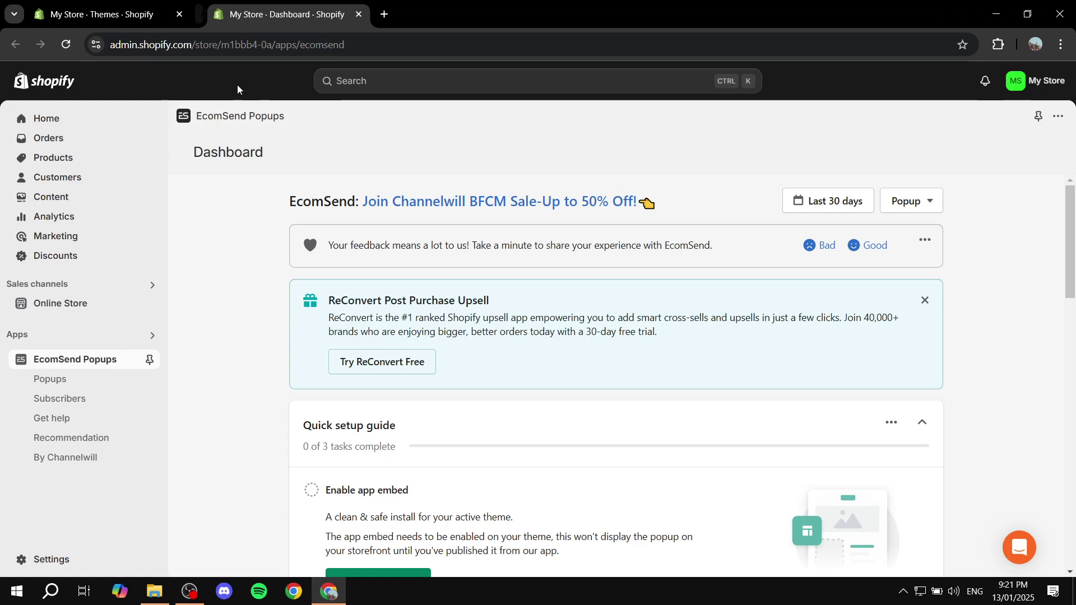
pyautogui.click(175, 18)
pyautogui.click(179, 14)
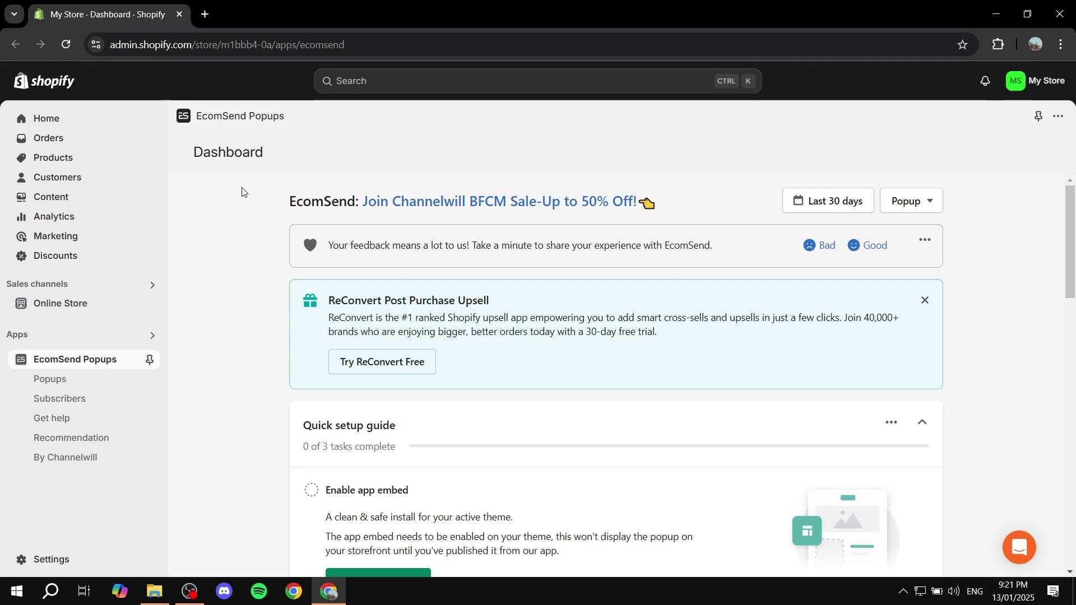
# - Go to the online store's themes and open the current Dawn theme for customization
pyautogui.scroll(-2, 398, 235)
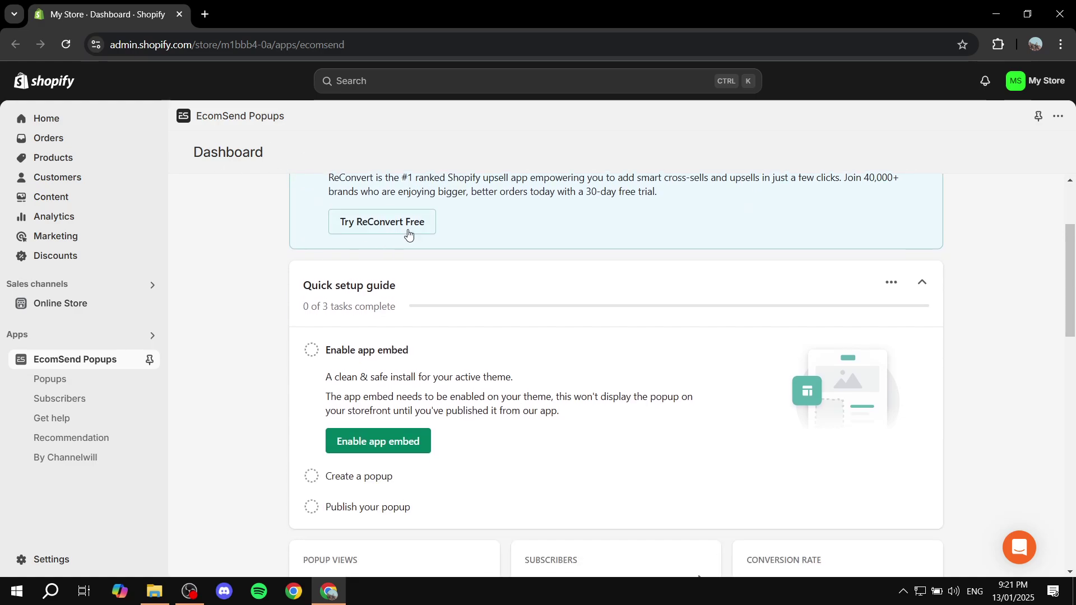
pyautogui.scroll(3, 404, 236)
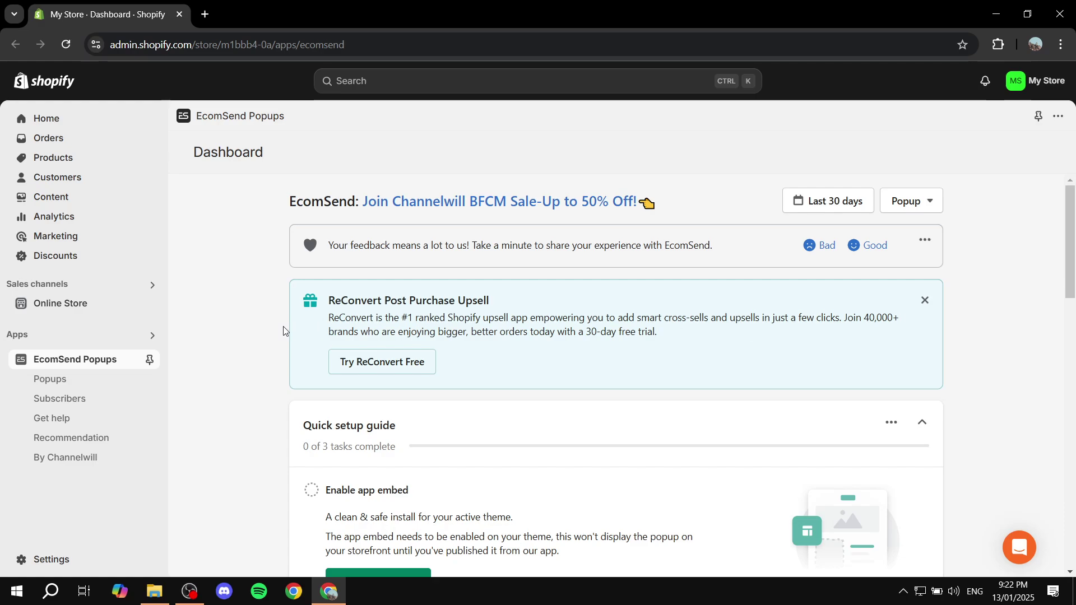
pyautogui.click(72, 307)
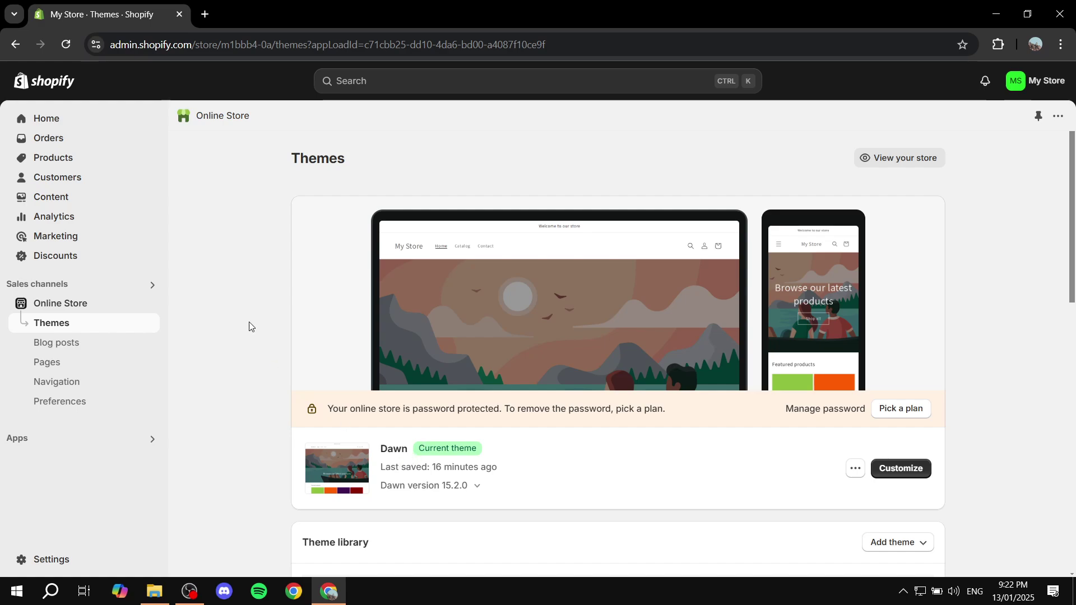
pyautogui.click(59, 329)
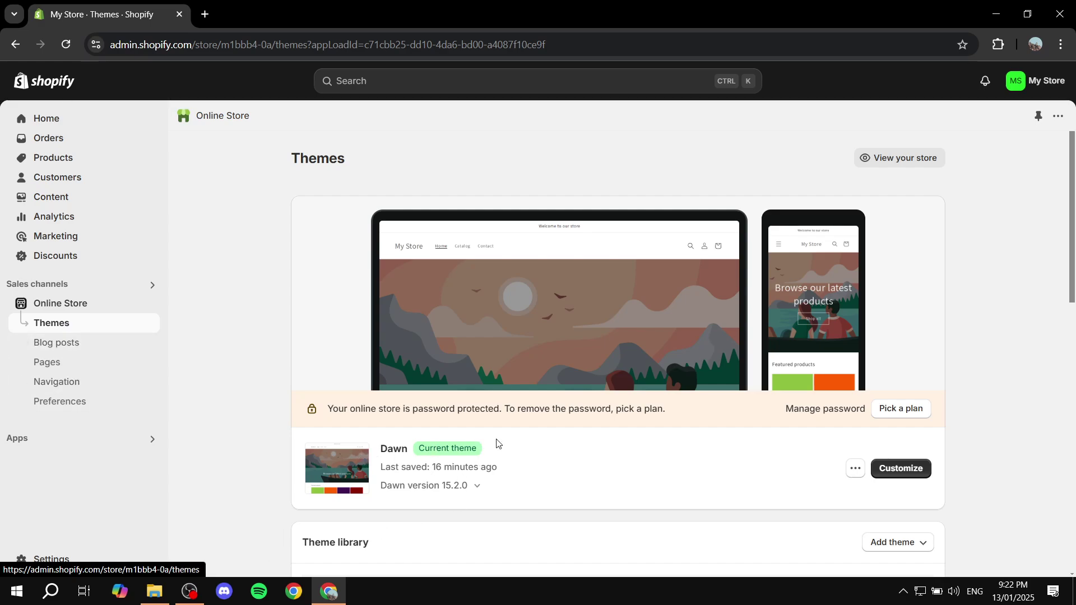
pyautogui.tripleClick(379, 449)
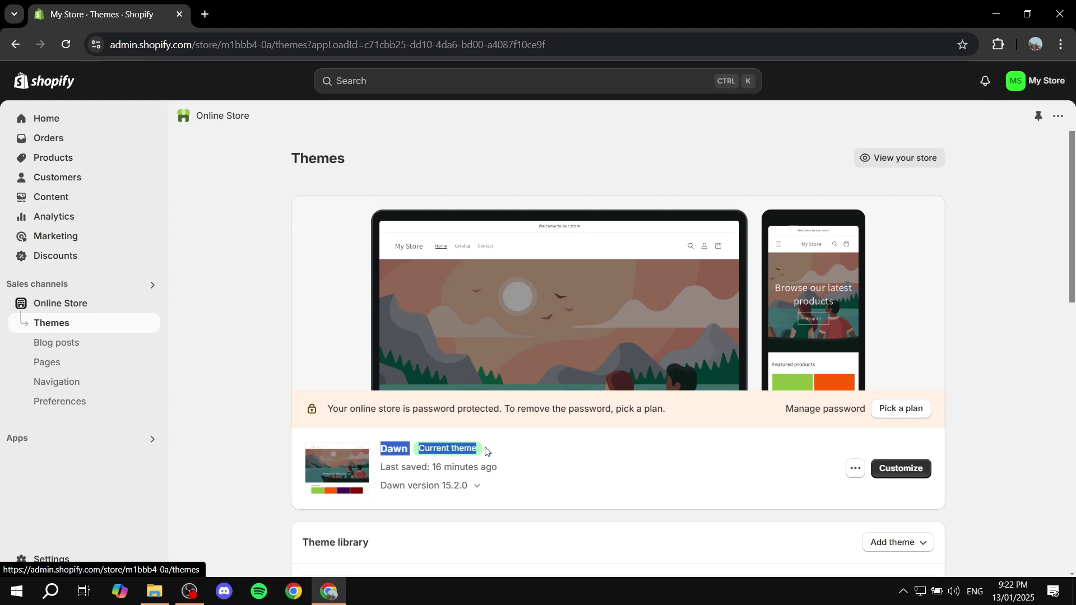
pyautogui.click(542, 448)
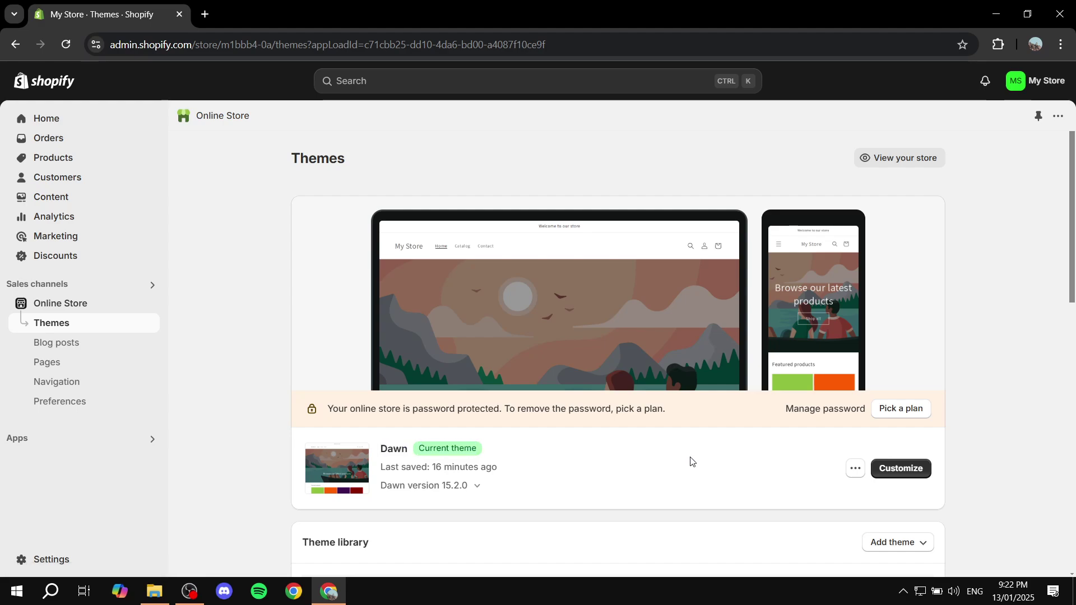
pyautogui.click(905, 469)
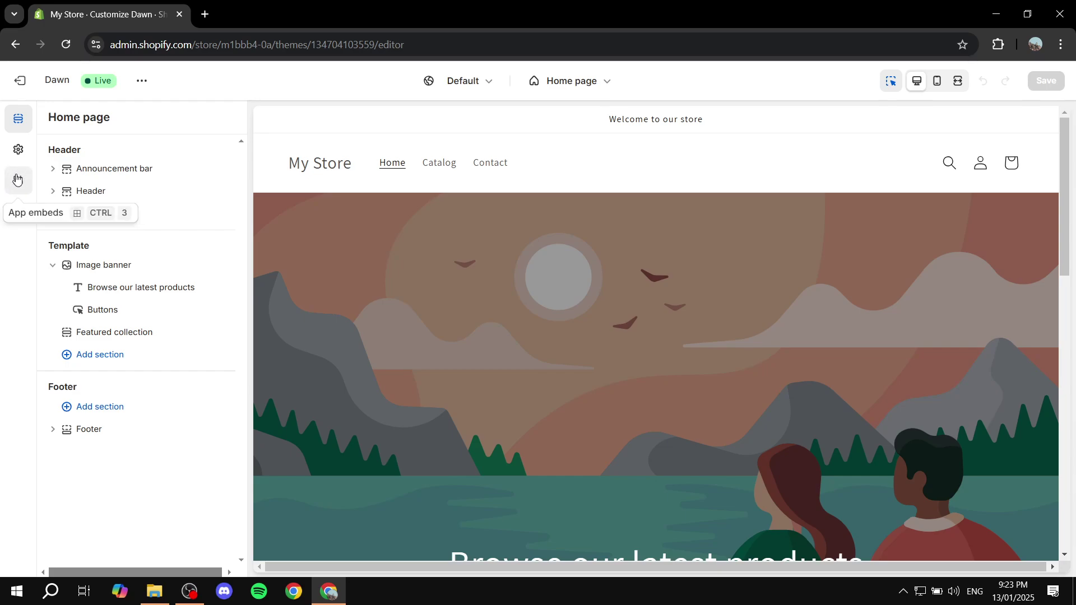
# - Enable the EcomSend Popup app embed, filter the app embeds by "Ecomsend popup", and save the theme
pyautogui.click(17, 179)
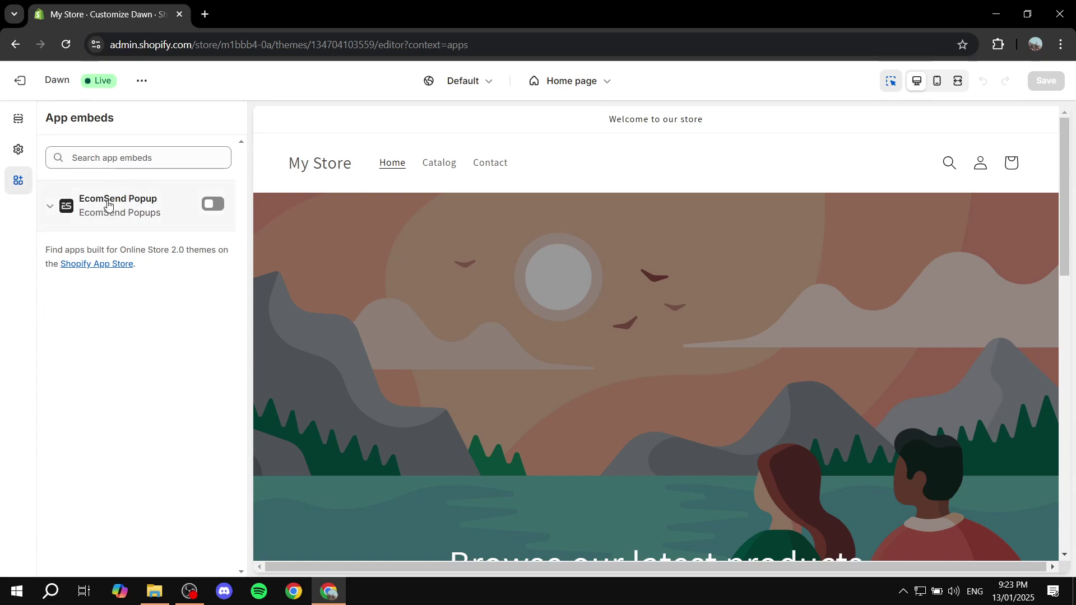
pyautogui.click(215, 205)
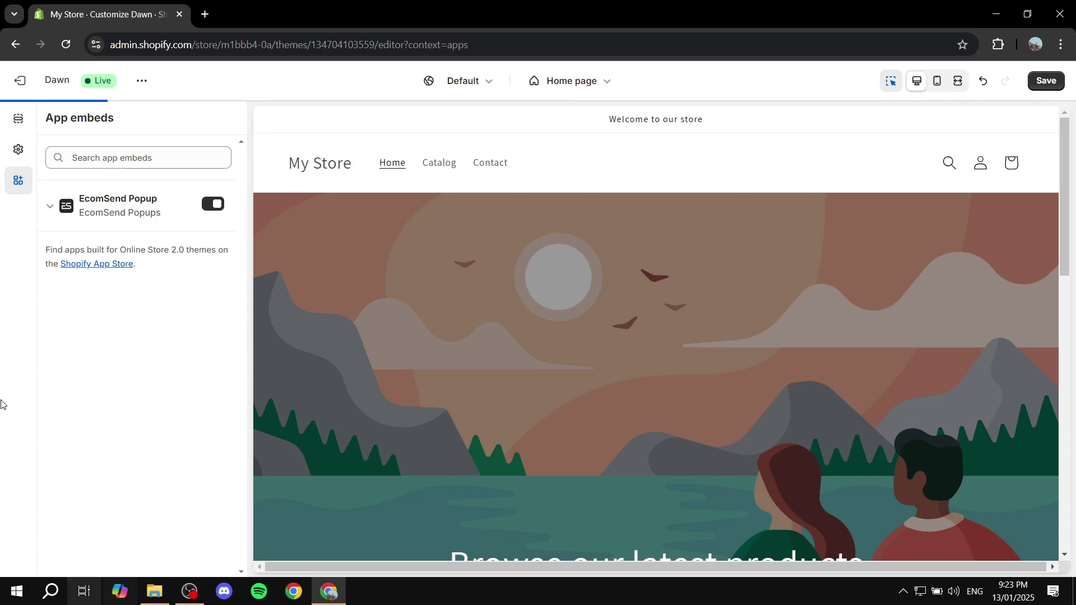
pyautogui.click(113, 148)
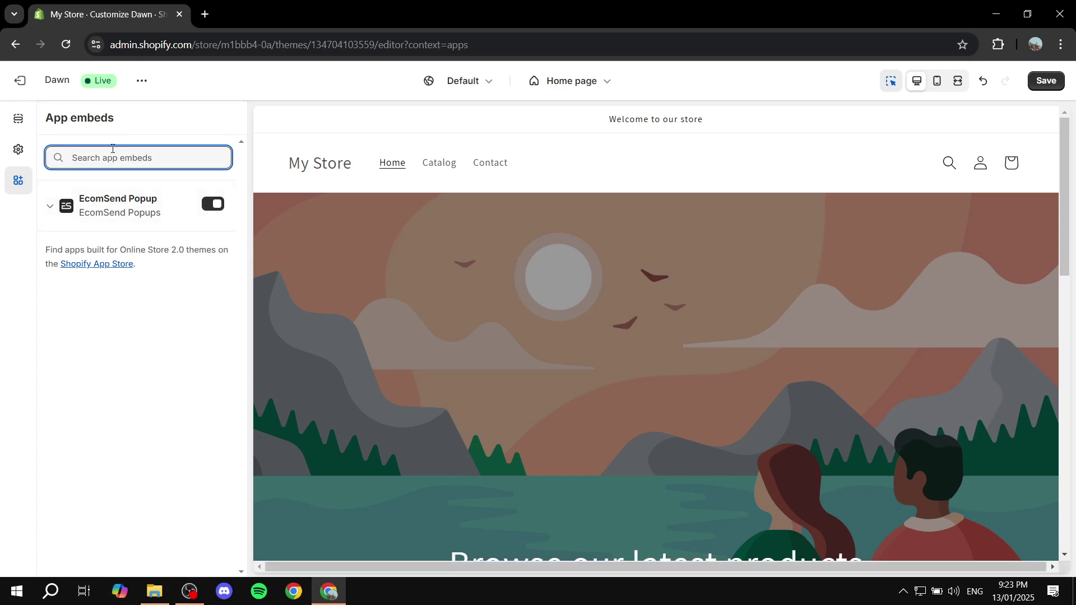
pyautogui.write('Ecomsend popup')
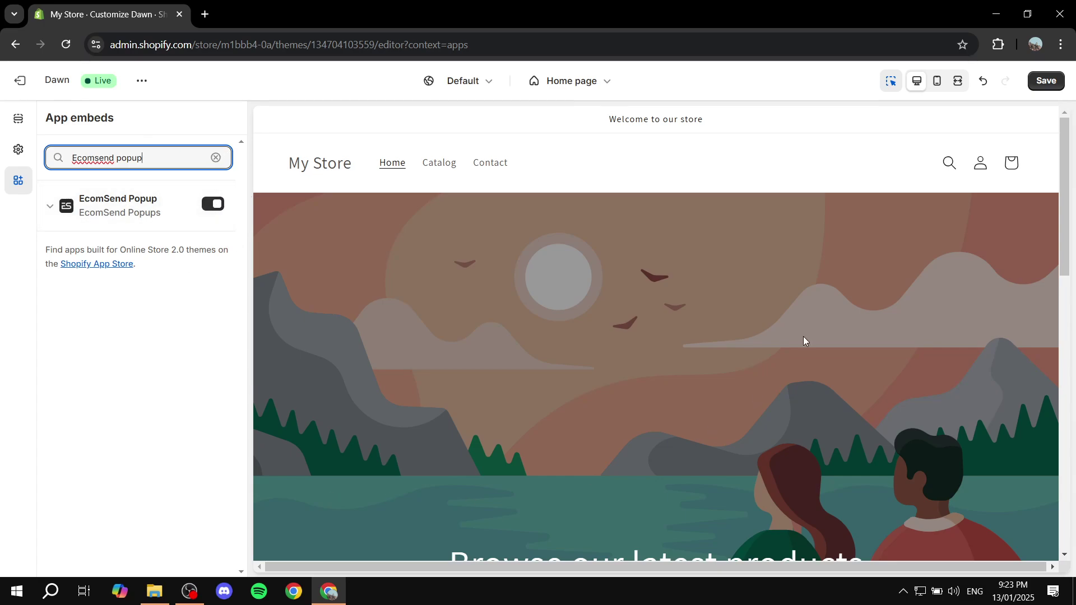
pyautogui.click(1038, 84)
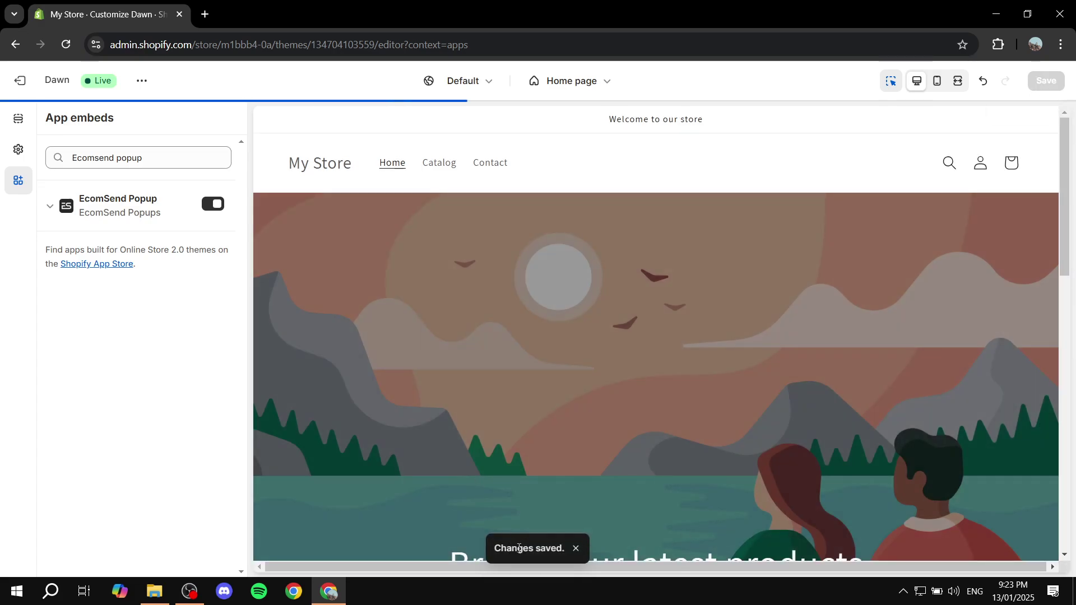
# - Exit the theme editor and open the installed EcomSend Popups app's dashboard
pyautogui.click(22, 82)
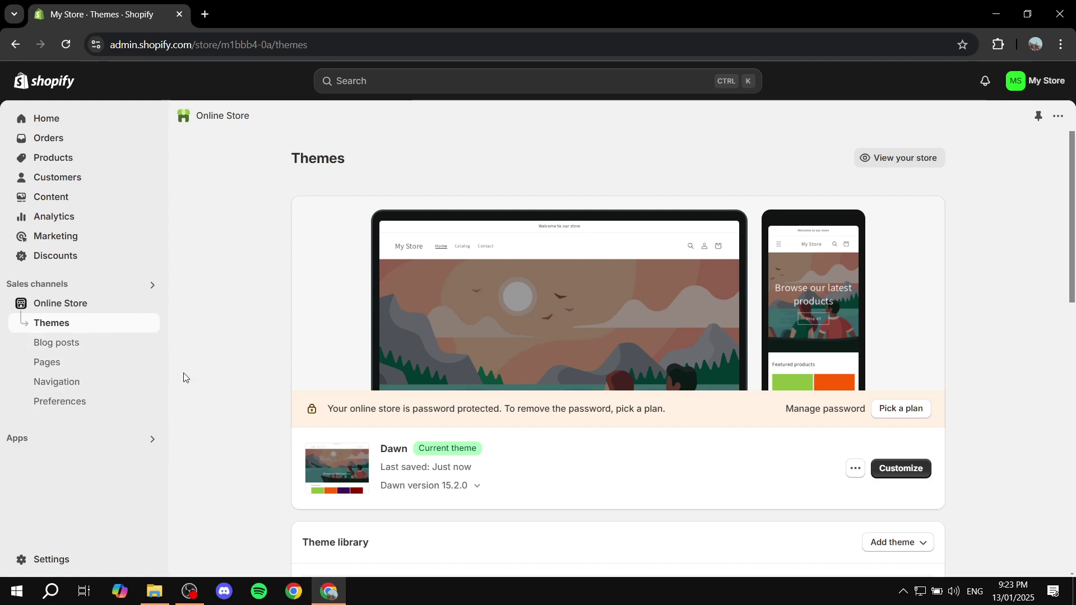
pyautogui.click(30, 440)
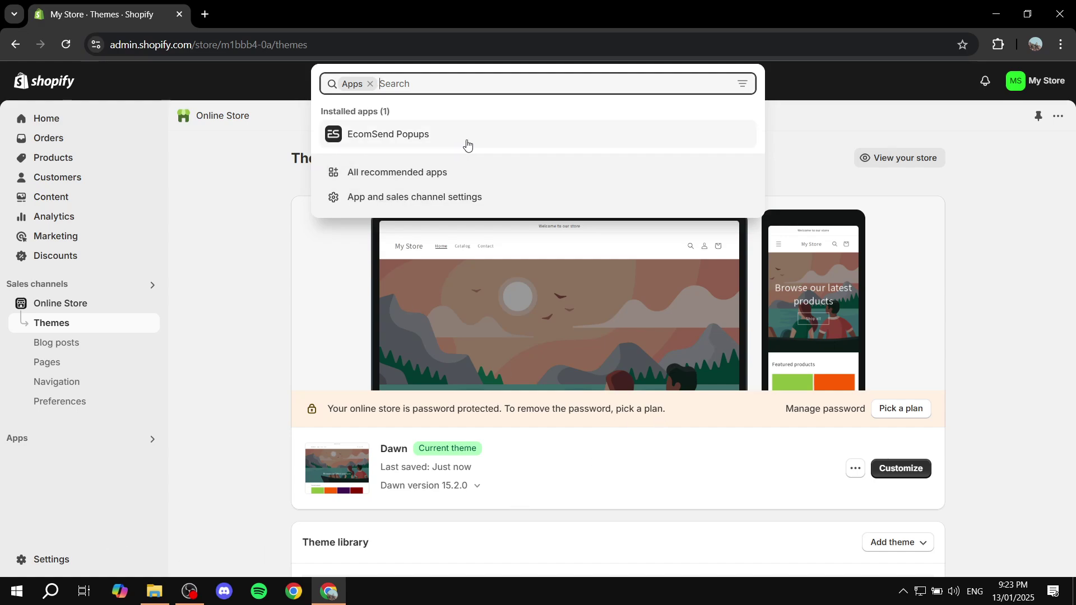
pyautogui.click(410, 137)
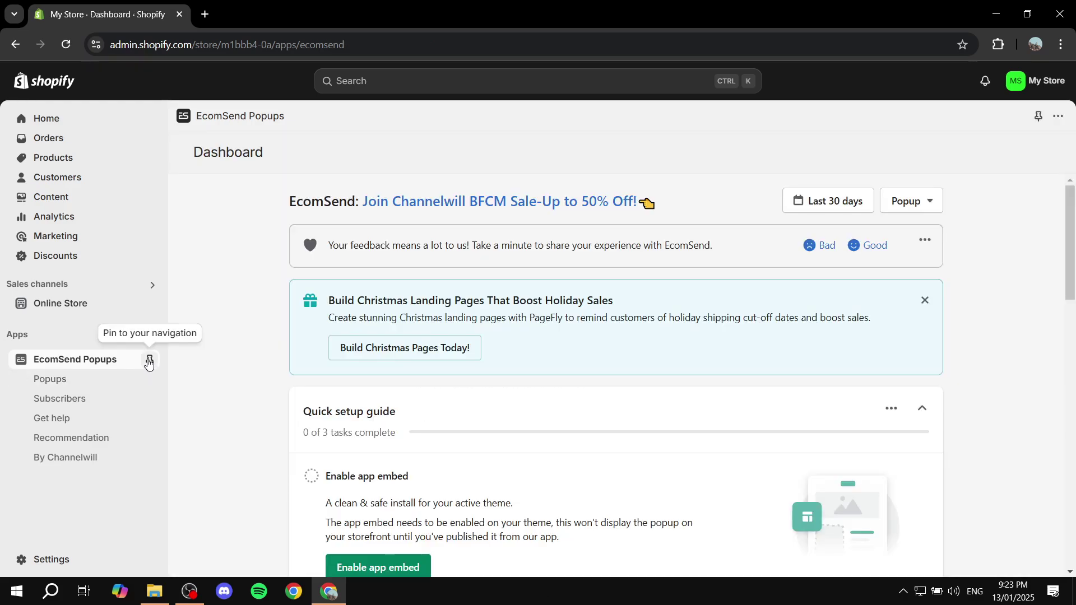
# - Pin EcomSend Popups to the store navigation and expand the "Create a popup" task in the quick setup guide
pyautogui.click(148, 361)
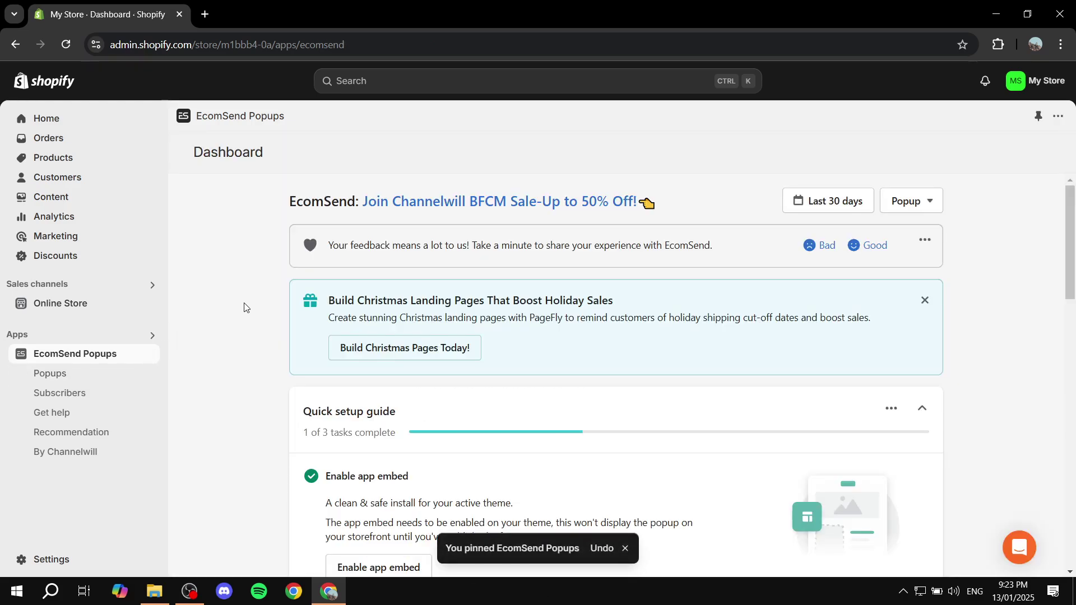
pyautogui.scroll(-4, 994, 300)
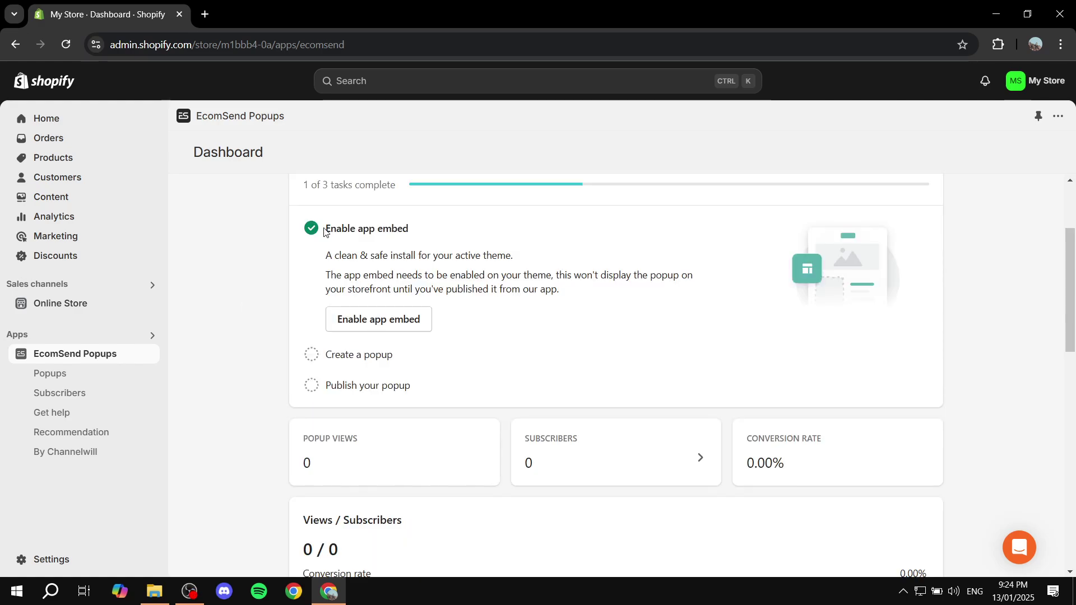
pyautogui.moveTo(322, 229); pyautogui.dragTo(438, 224)
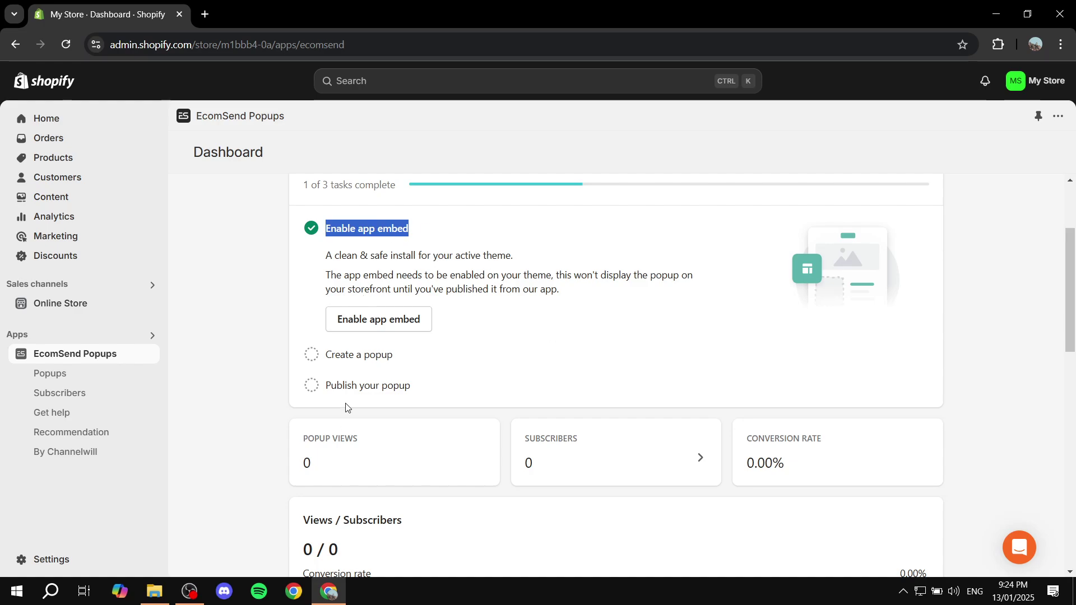
pyautogui.click(345, 359)
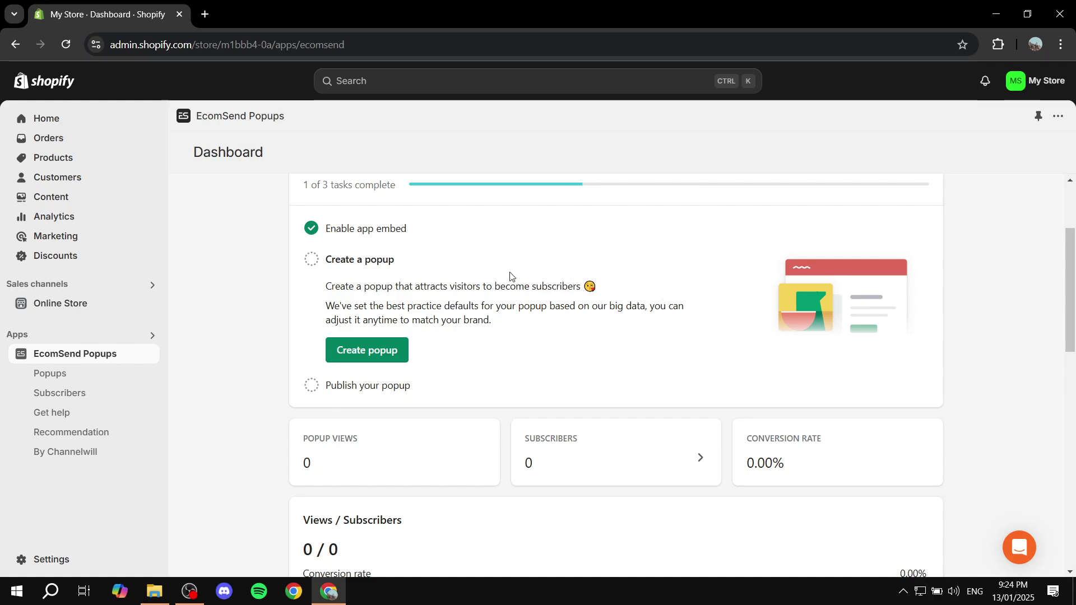
# - Create a new popup from the "Opt-in popup" template
pyautogui.click(372, 353)
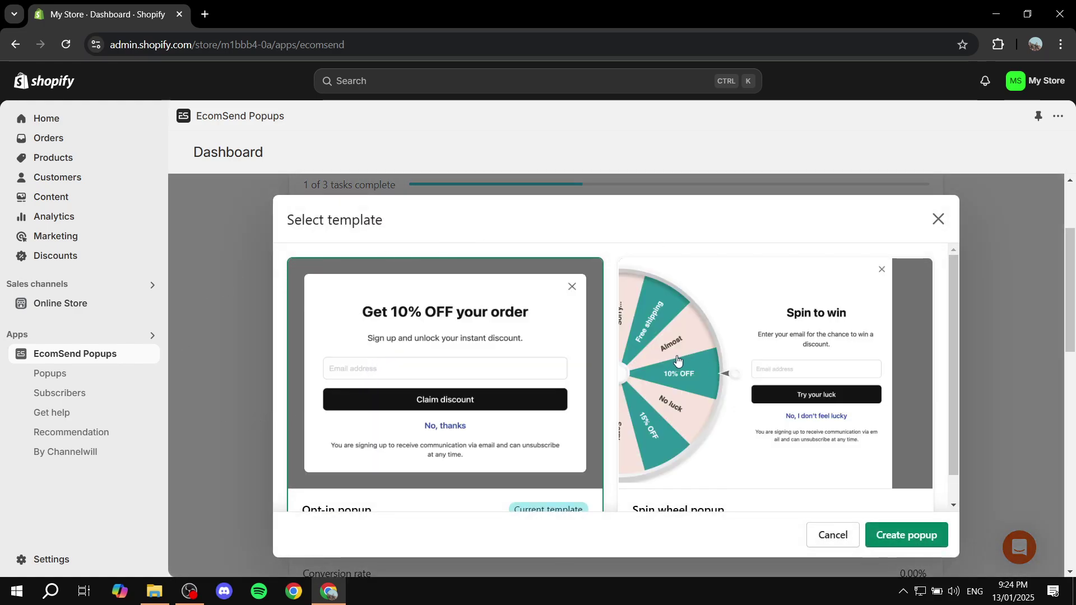
pyautogui.scroll(-2, 677, 360)
pyautogui.scroll(2, 1026, 367)
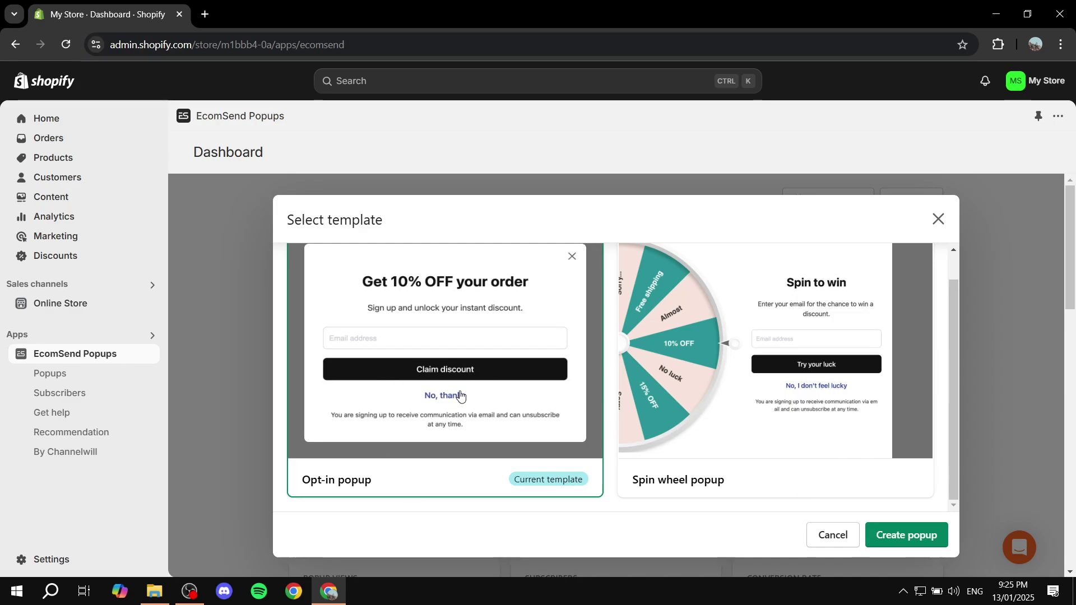
pyautogui.click(832, 372)
pyautogui.click(447, 372)
pyautogui.click(905, 537)
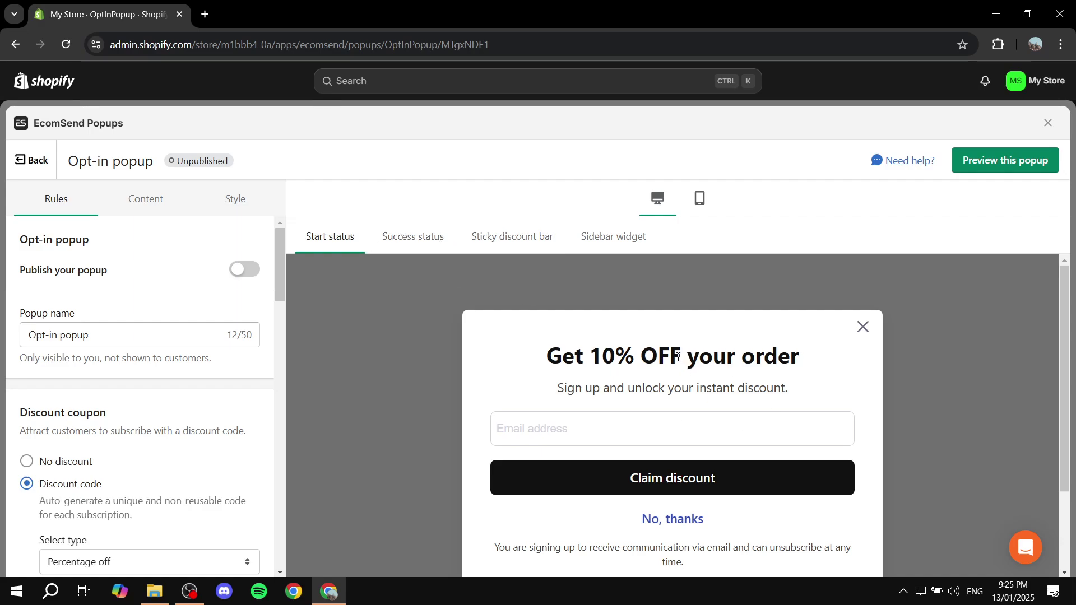
# - Preview the popup's start status, success status, sticky discount bar and sidebar widget on desktop
pyautogui.scroll(-2, 664, 352)
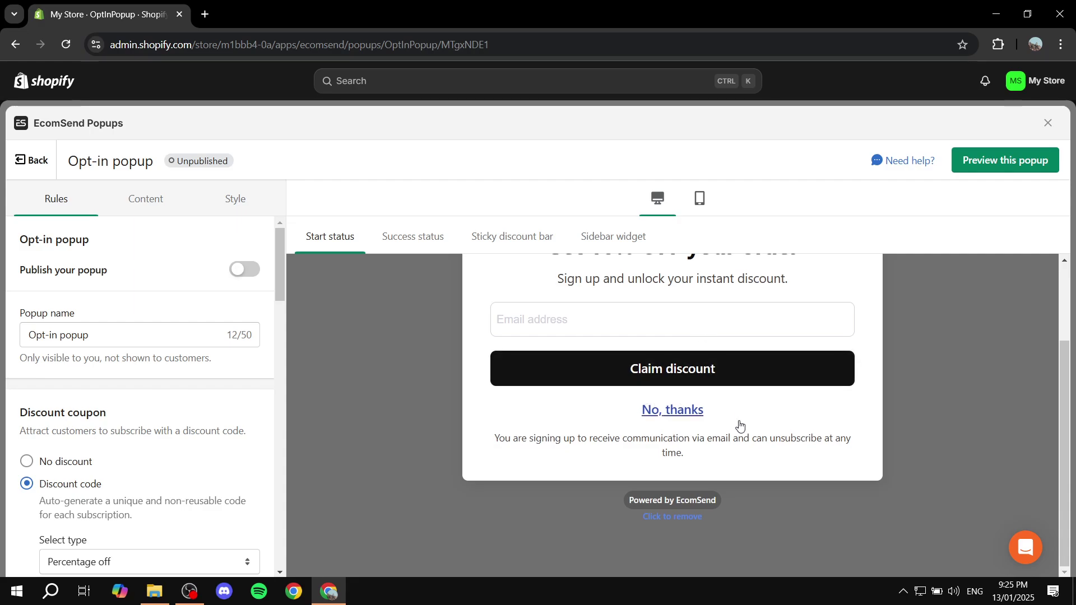
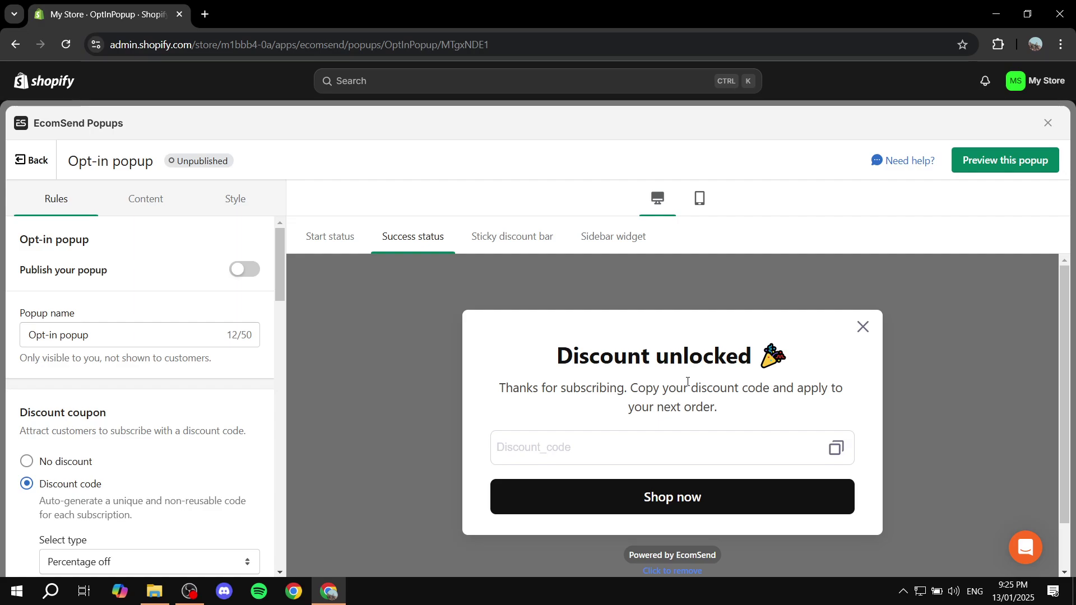
pyautogui.click(525, 243)
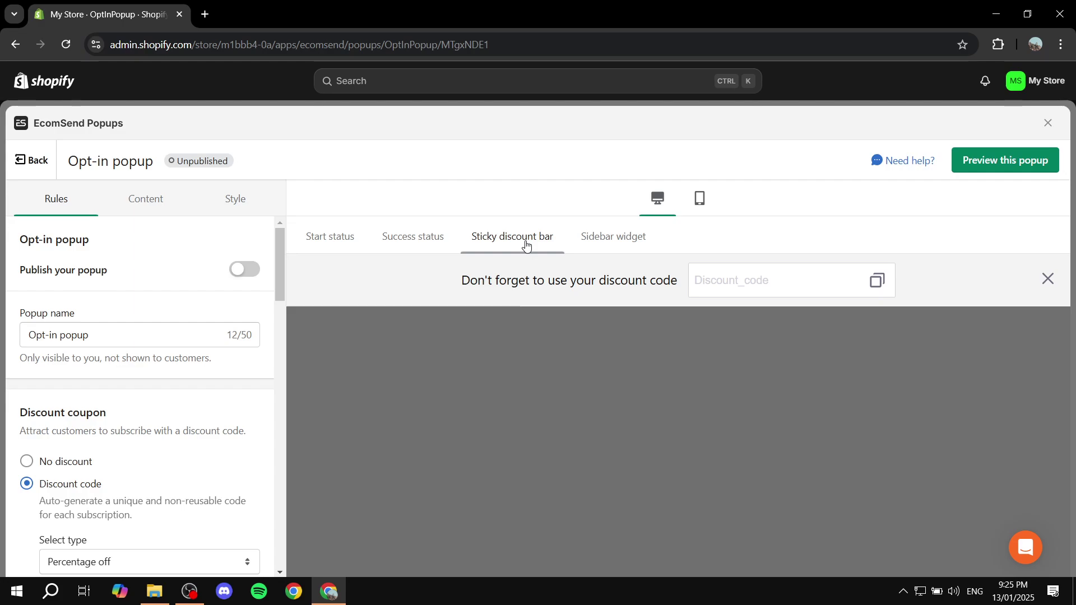
pyautogui.click(608, 247)
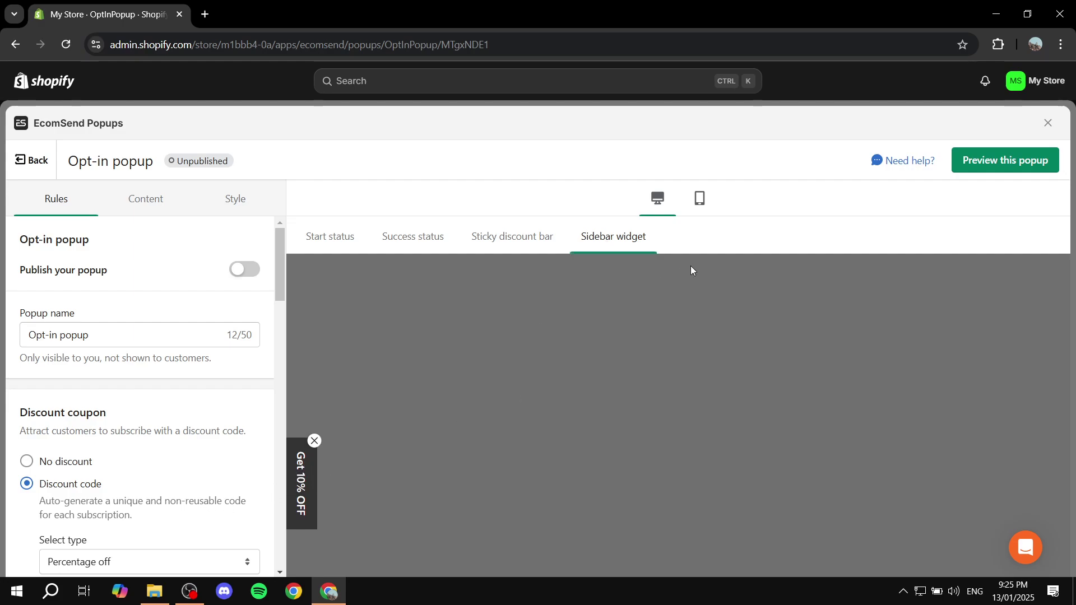
pyautogui.click(345, 238)
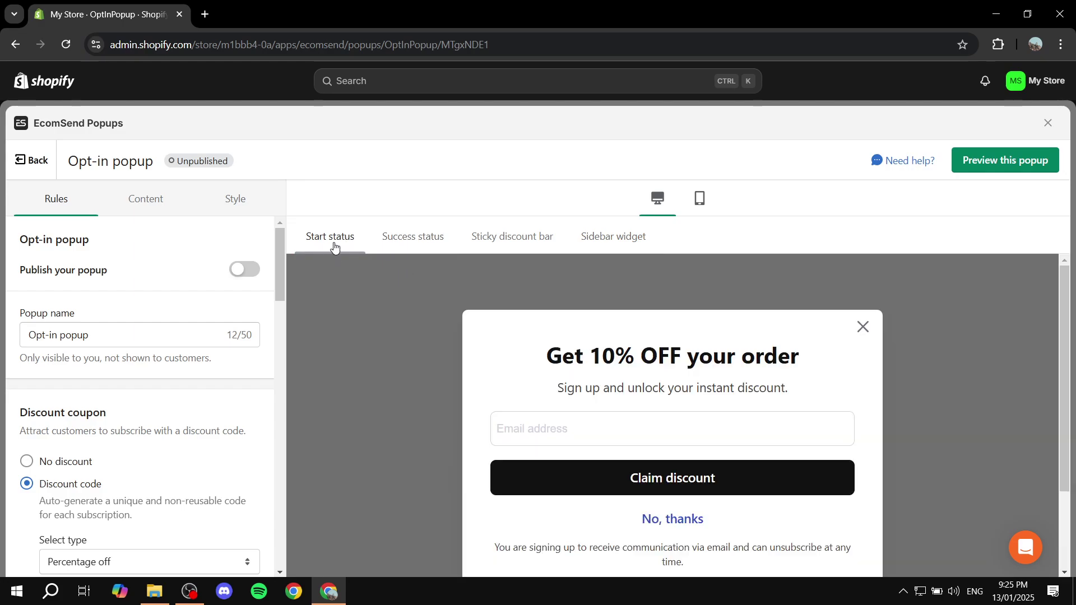
pyautogui.scroll(-2, 467, 403)
pyautogui.scroll(1, 476, 369)
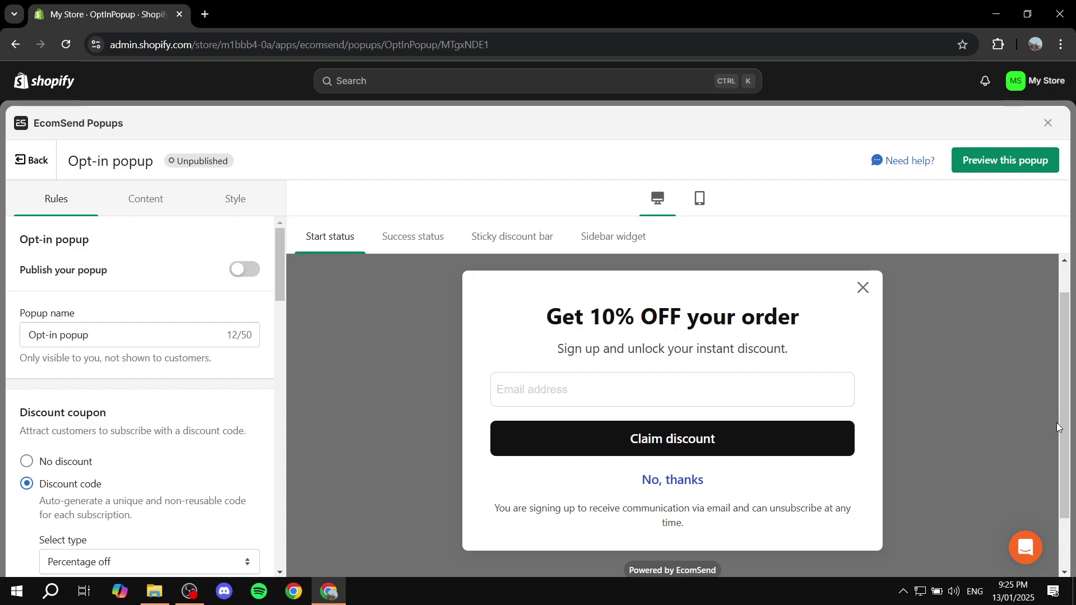
pyautogui.scroll(1, 1058, 427)
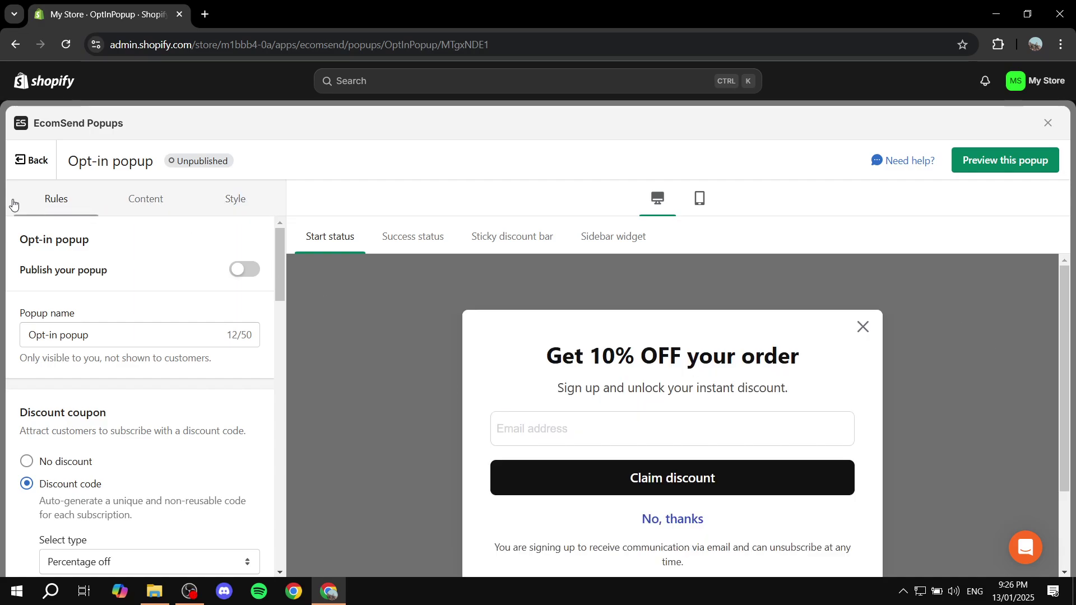
# - Upload Tutorial.png from the Explainer Media folder as the popup's logo in the style settings
pyautogui.click(138, 203)
pyautogui.click(238, 206)
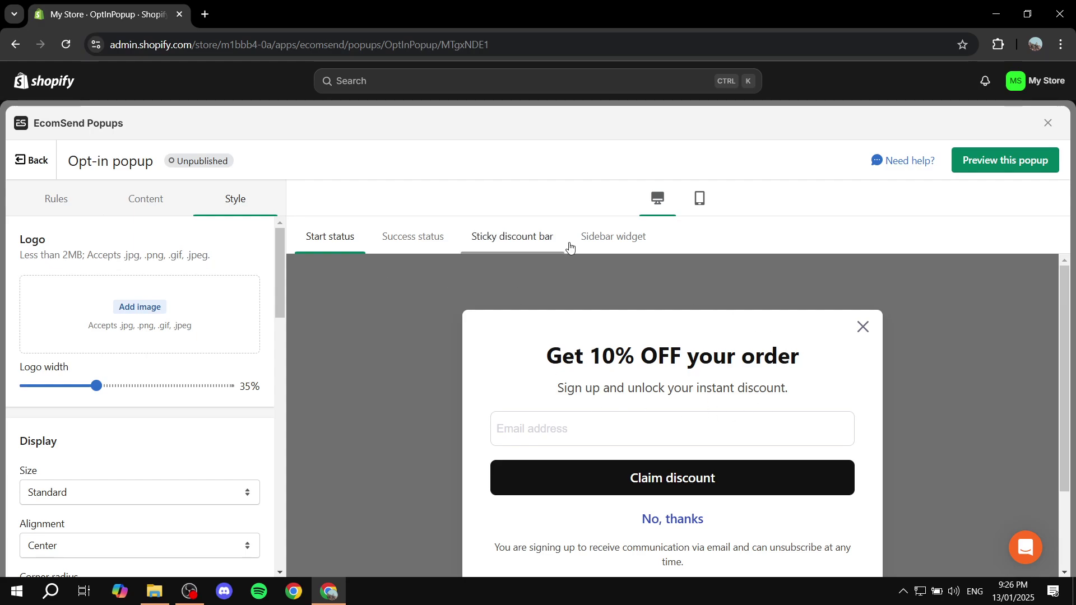
pyautogui.scroll(-2, 728, 336)
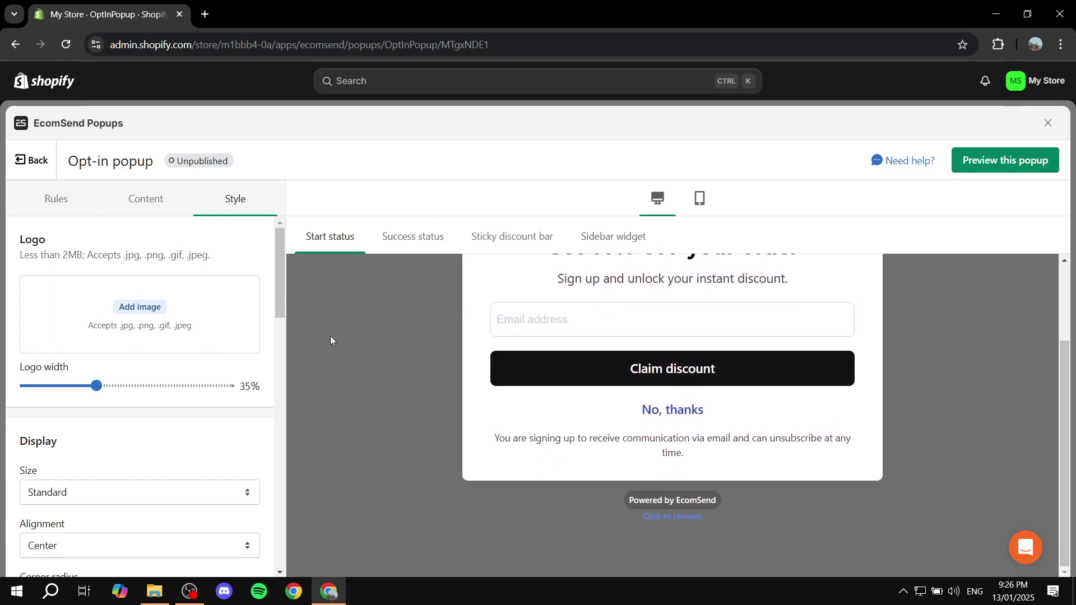
pyautogui.scroll(2, 331, 340)
pyautogui.click(178, 290)
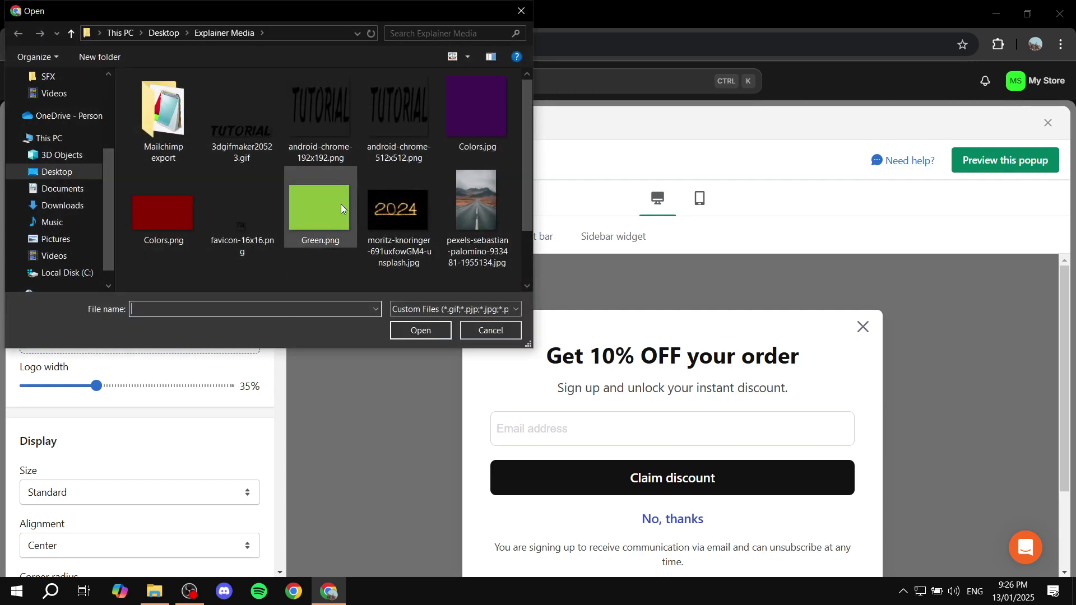
pyautogui.scroll(-1, 291, 204)
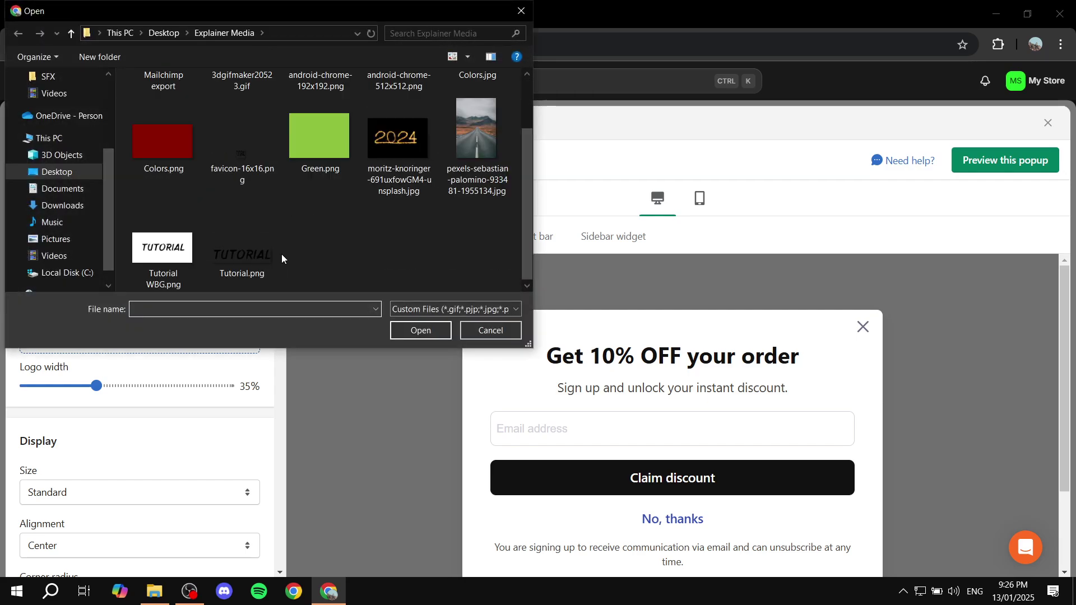
pyautogui.doubleClick(254, 259)
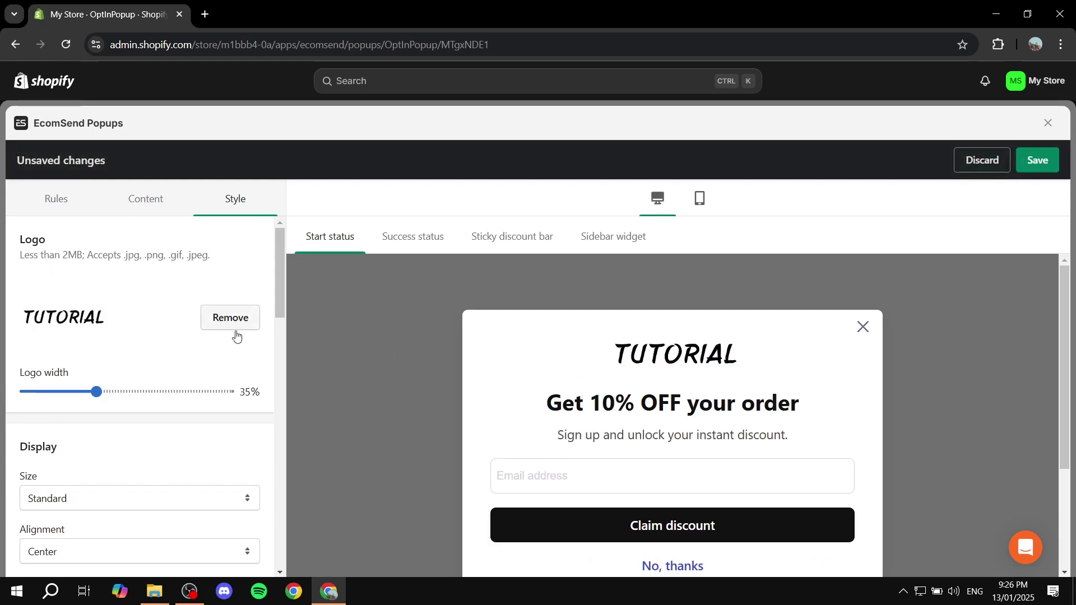
# - Change the popup's background color to light grey, leaving the layout's image position at None
pyautogui.scroll(-3, 224, 336)
pyautogui.scroll(-3, 98, 266)
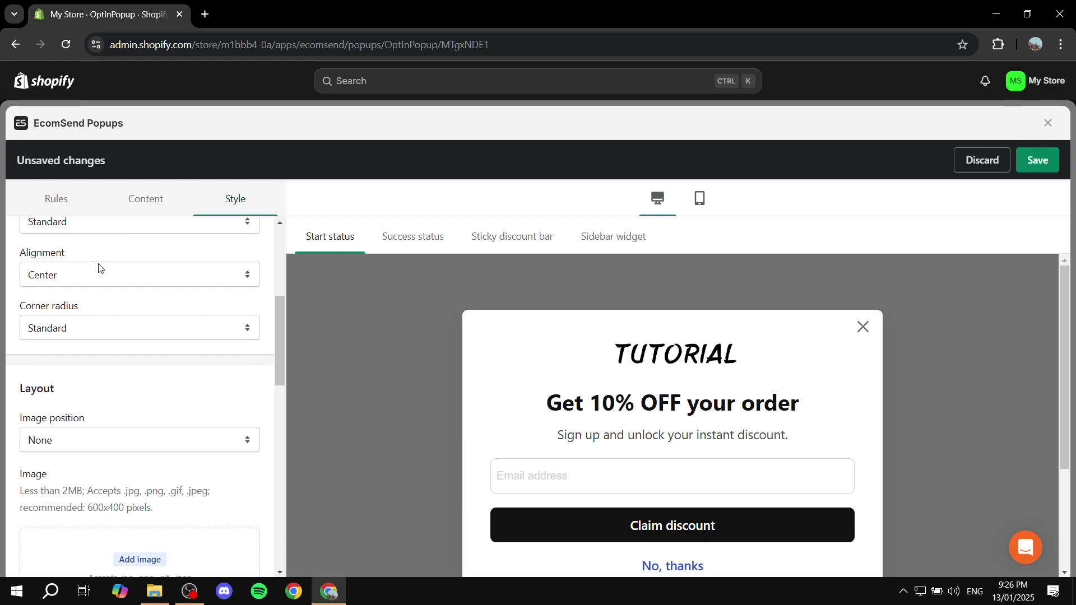
pyautogui.click(149, 369)
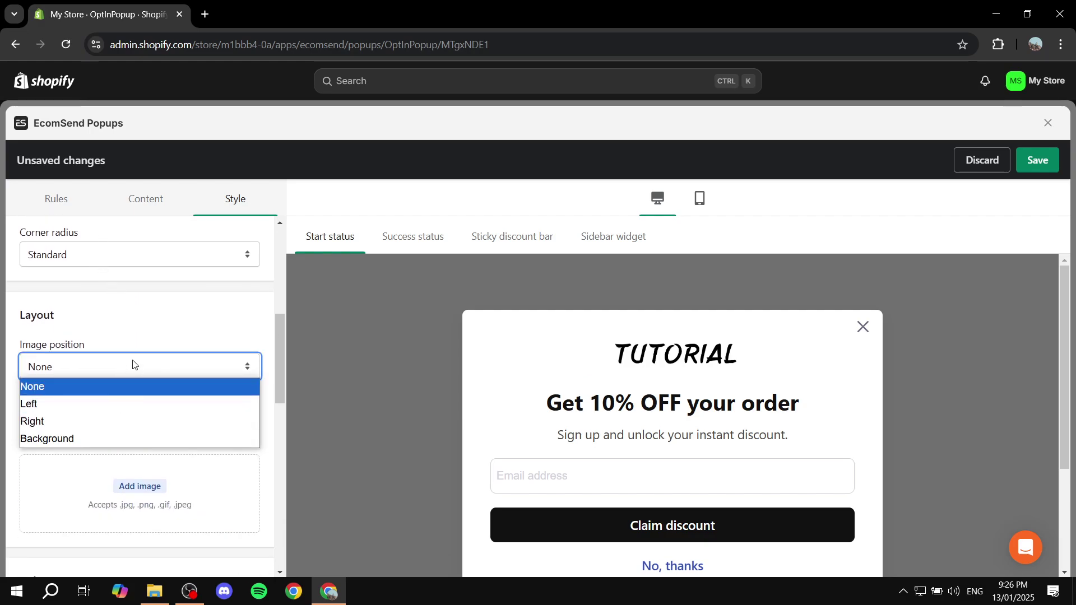
pyautogui.click(112, 313)
pyautogui.scroll(-5, 137, 362)
pyautogui.scroll(-1, 99, 369)
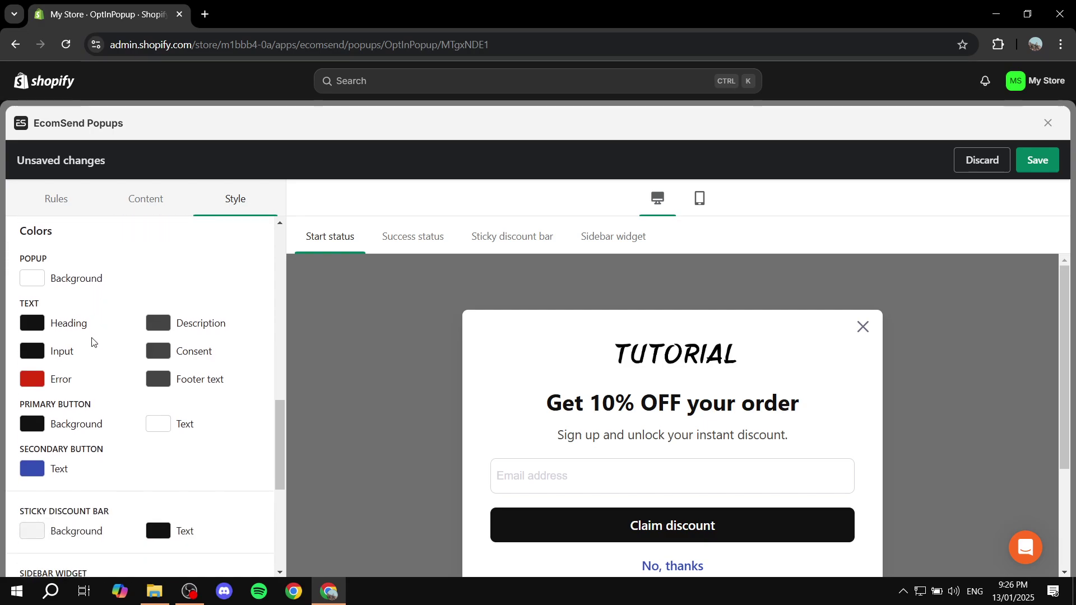
pyautogui.click(30, 285)
pyautogui.moveTo(27, 360); pyautogui.dragTo(24, 328)
pyautogui.click(159, 244)
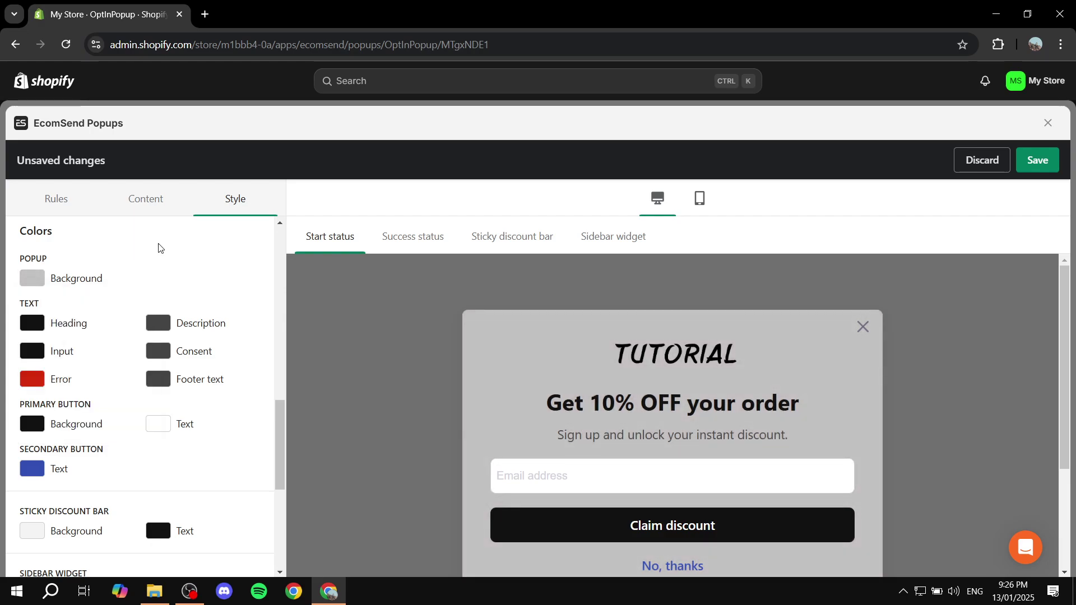
# - Review the remaining color and CSS style settings and check the restyled popup in each preview state
pyautogui.scroll(-4, 216, 313)
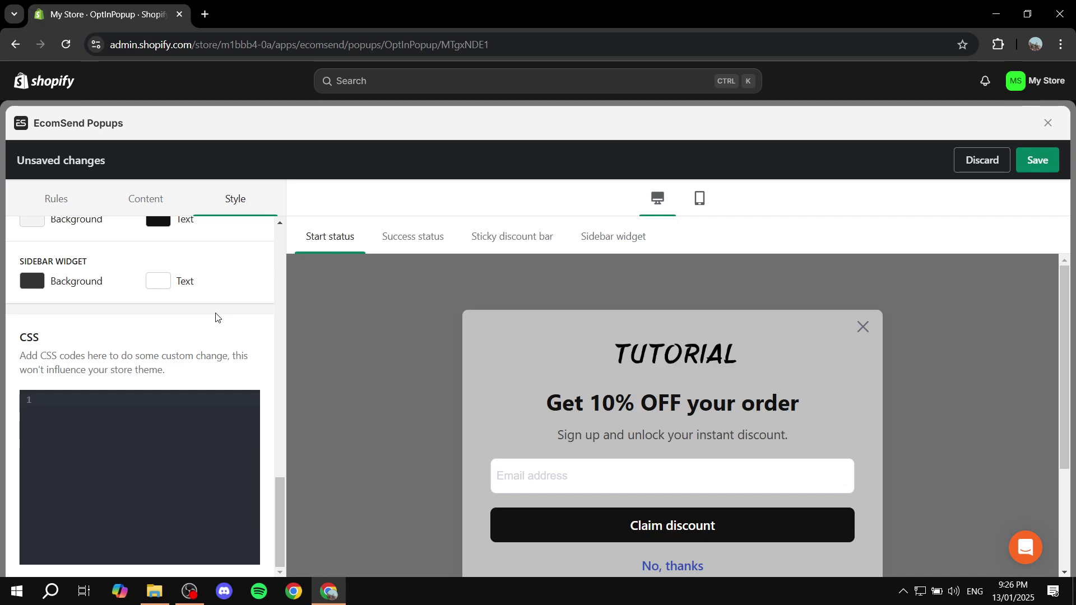
pyautogui.scroll(5, 219, 317)
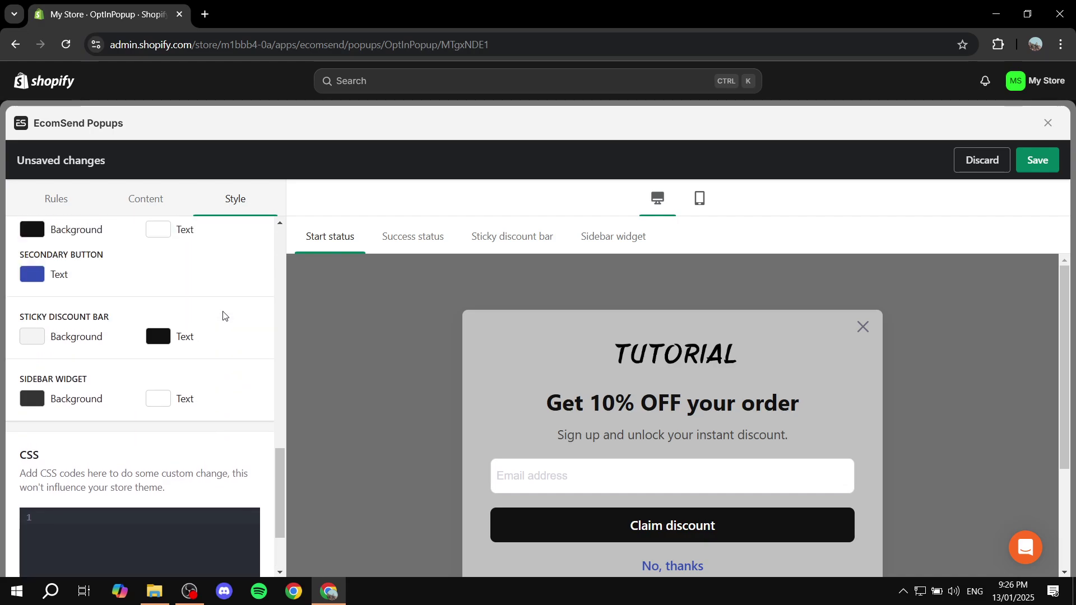
pyautogui.click(415, 241)
pyautogui.click(496, 240)
pyautogui.click(581, 242)
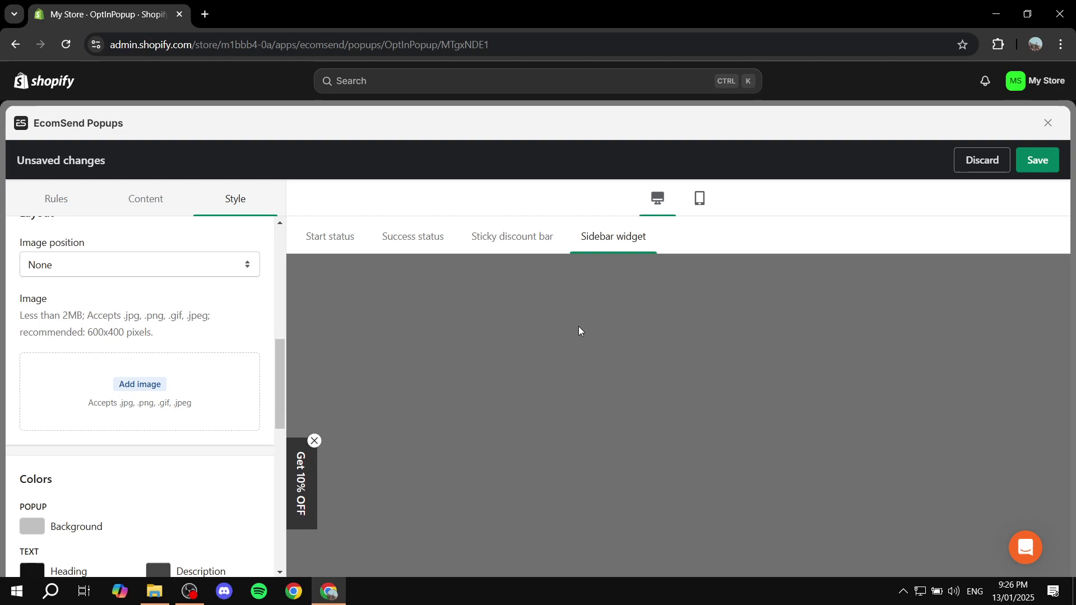
pyautogui.click(351, 236)
pyautogui.scroll(-4, 151, 342)
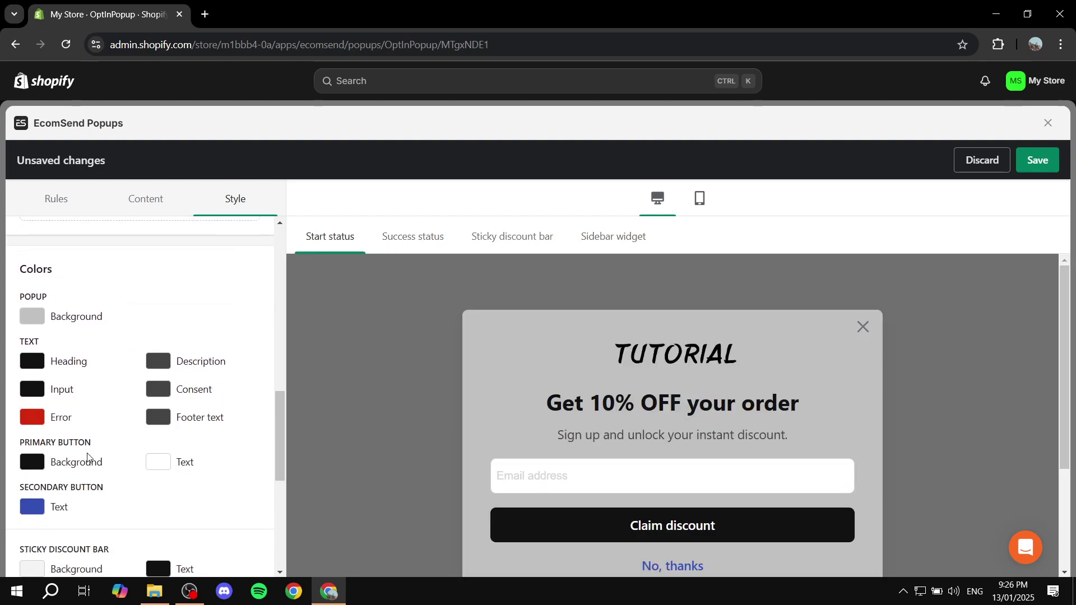
pyautogui.scroll(-1, 87, 455)
pyautogui.scroll(-2, 122, 415)
pyautogui.scroll(2, 121, 407)
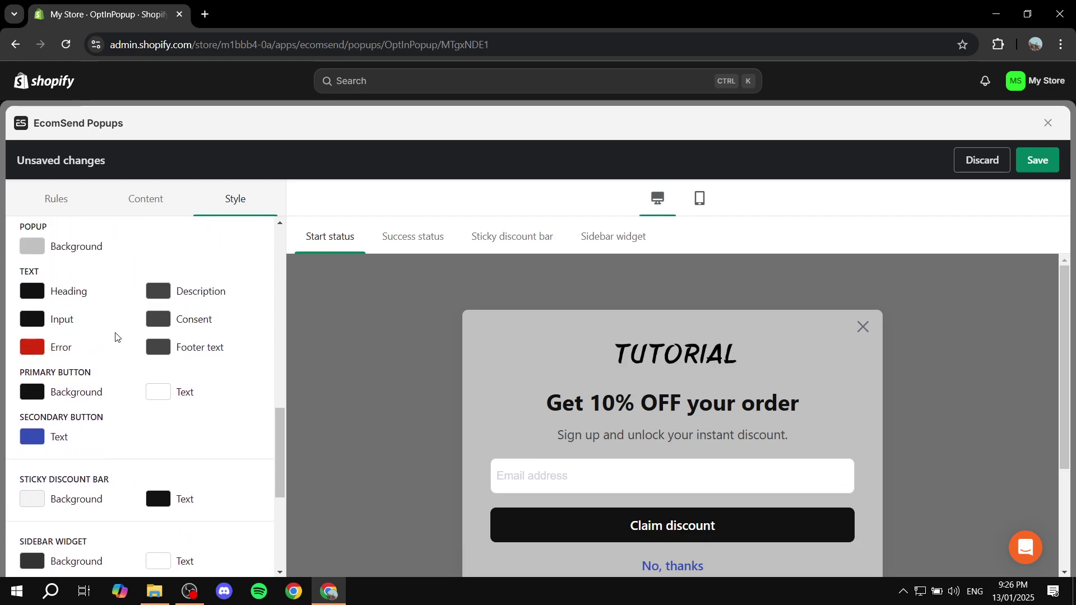
pyautogui.scroll(2, 123, 342)
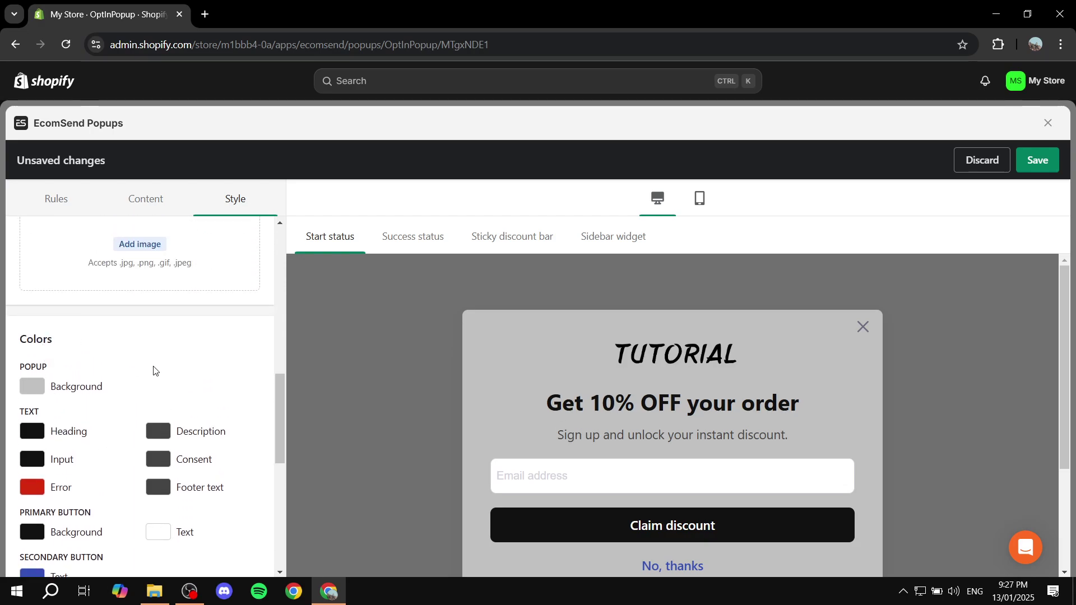
pyautogui.scroll(4, 155, 370)
pyautogui.scroll(5, 151, 414)
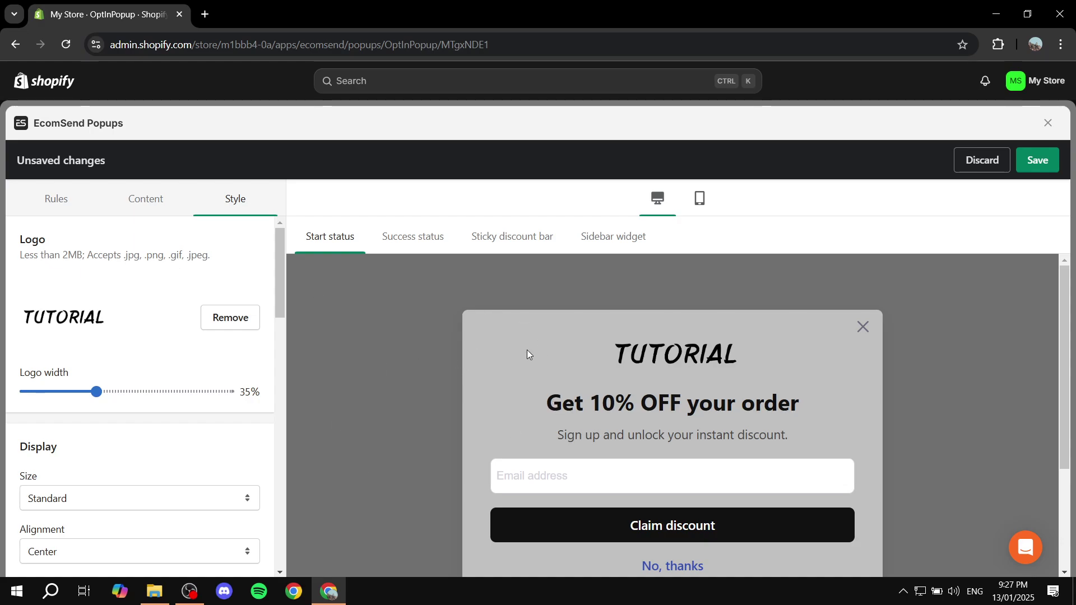
# - Look over the popup's content settings and return to its rules with the "Publish your popup" option
pyautogui.click(62, 202)
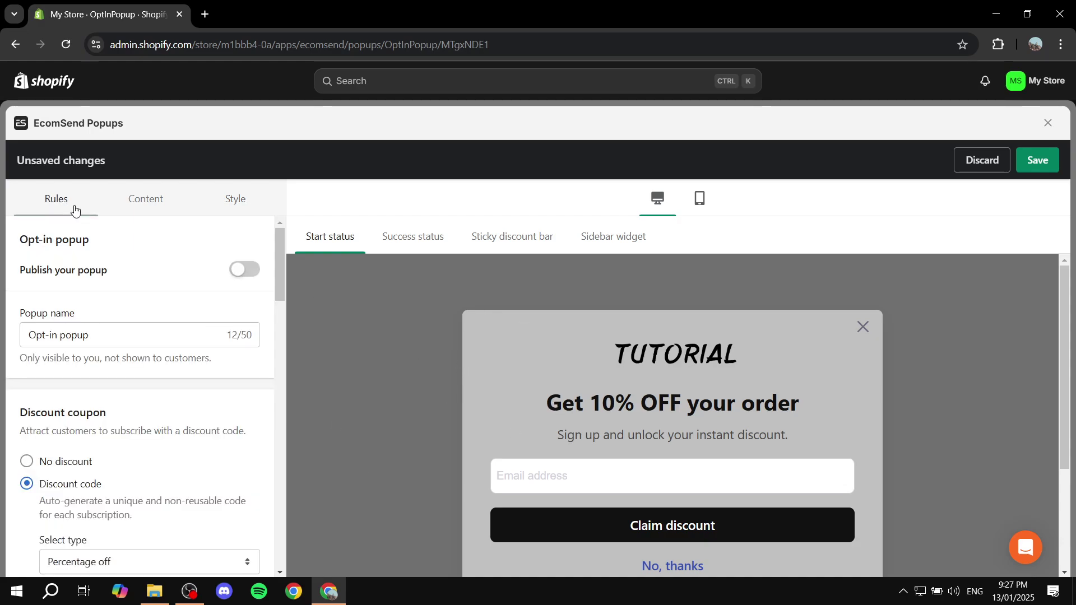
pyautogui.click(150, 199)
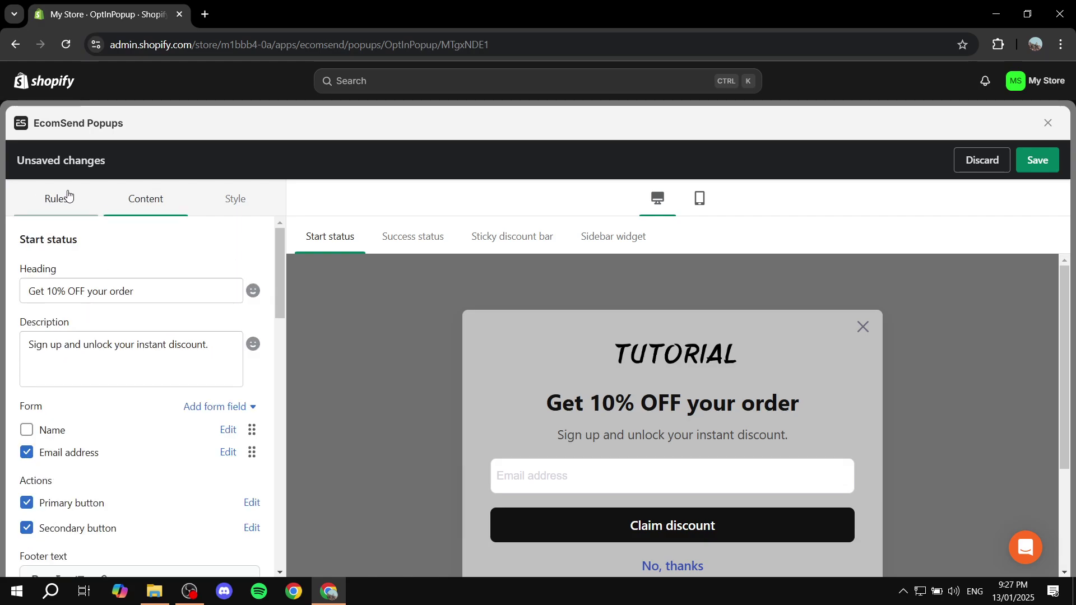
pyautogui.click(55, 199)
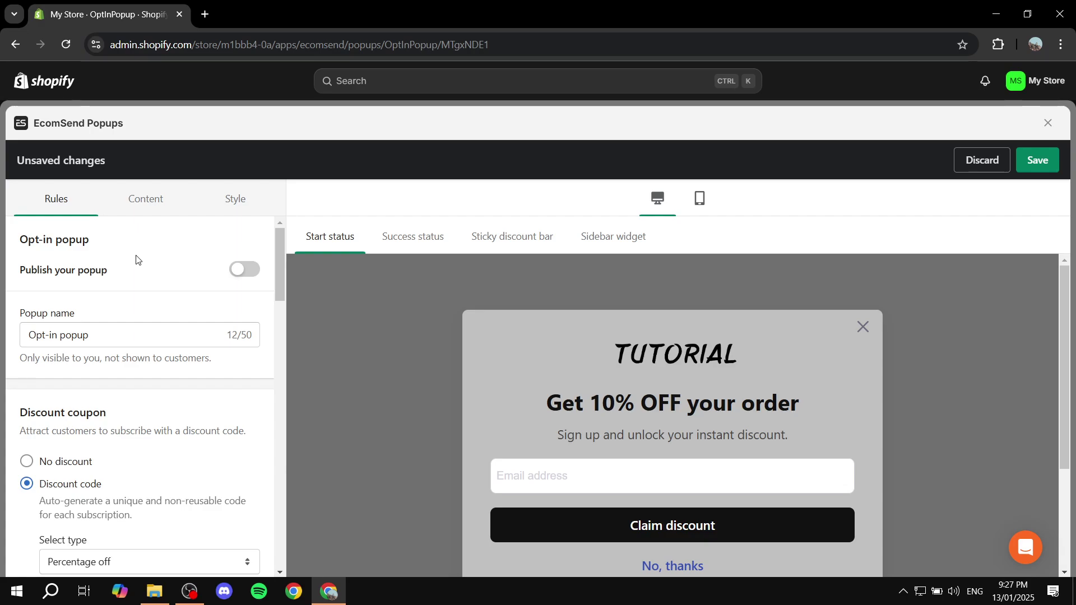
pyautogui.moveTo(19, 274); pyautogui.dragTo(150, 274)
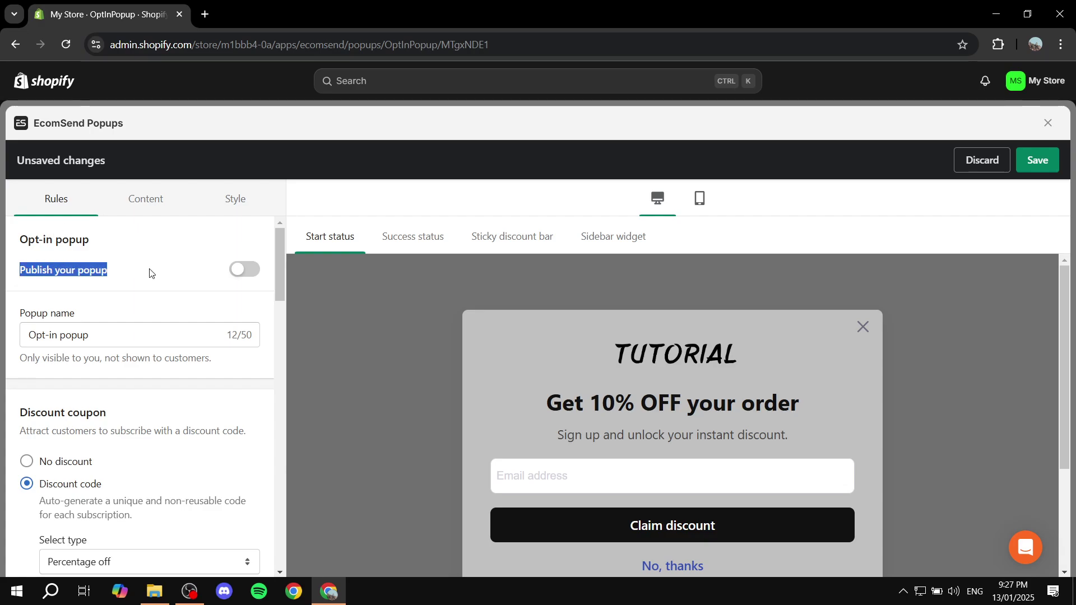
pyautogui.click(158, 272)
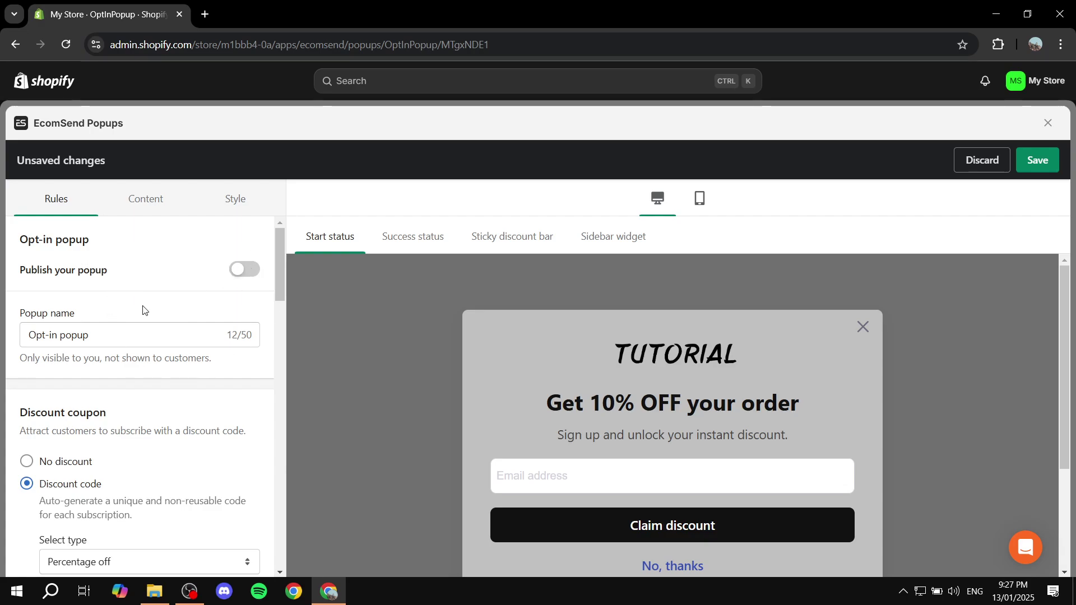
# - Rename the popup as "Test" in its rules
pyautogui.scroll(-2, 180, 286)
pyautogui.scroll(2, 121, 295)
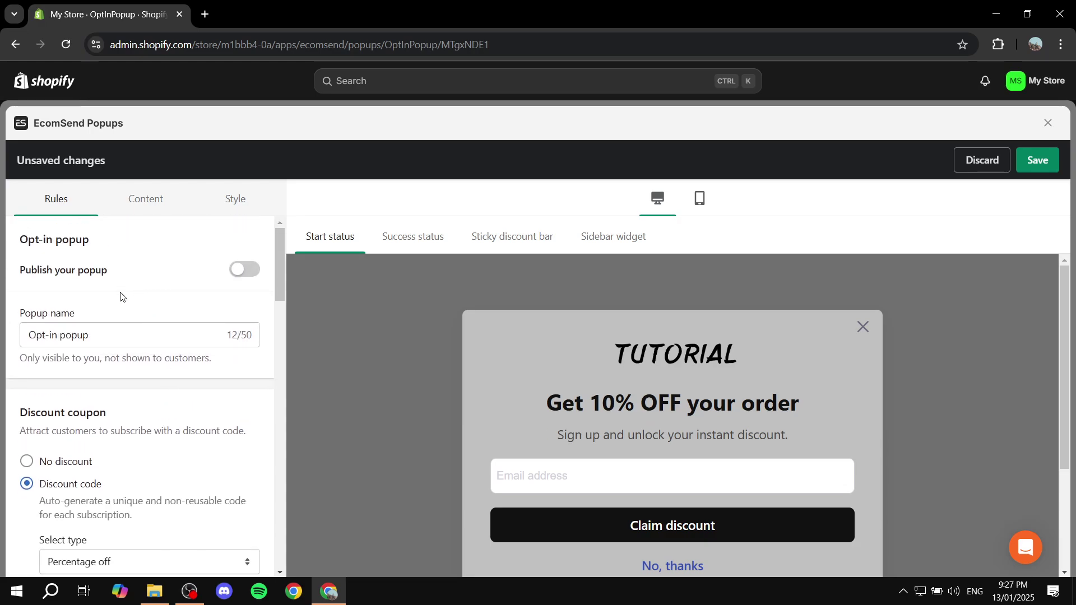
pyautogui.moveTo(135, 333); pyautogui.dragTo(0, 329)
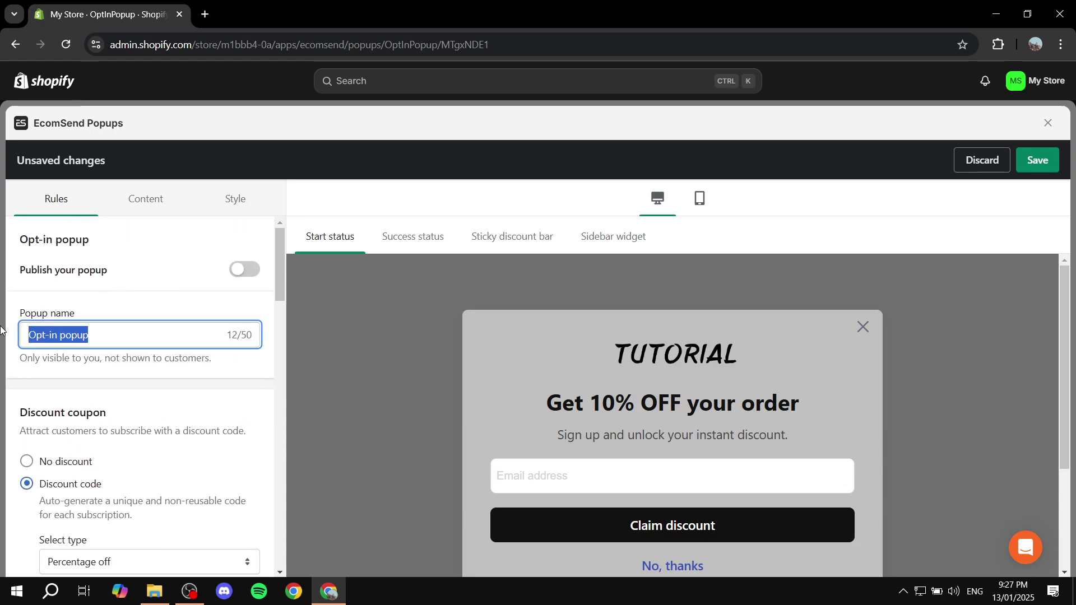
pyautogui.write('Test')
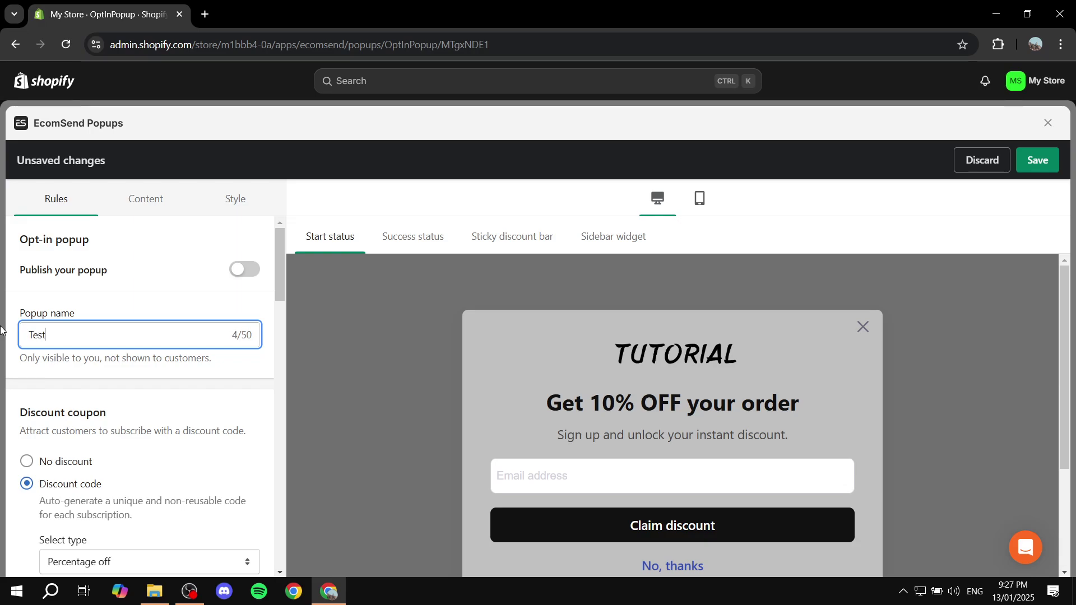
pyautogui.click(104, 303)
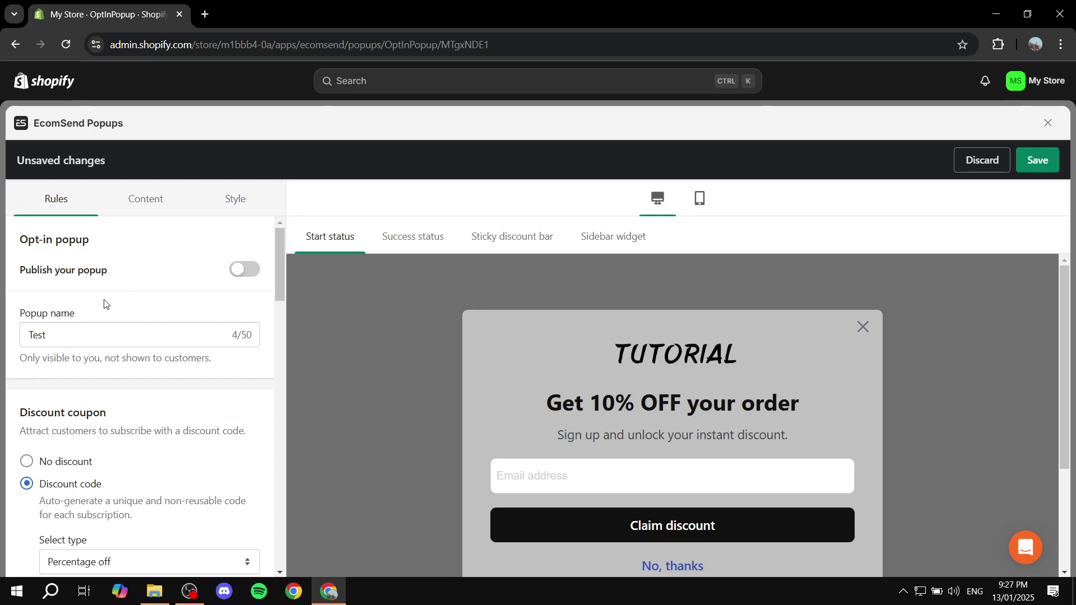
# - Review the discount coupon settings, keeping an auto-generated discount code of type Percentage off with a value of 10%
pyautogui.scroll(-3, 105, 304)
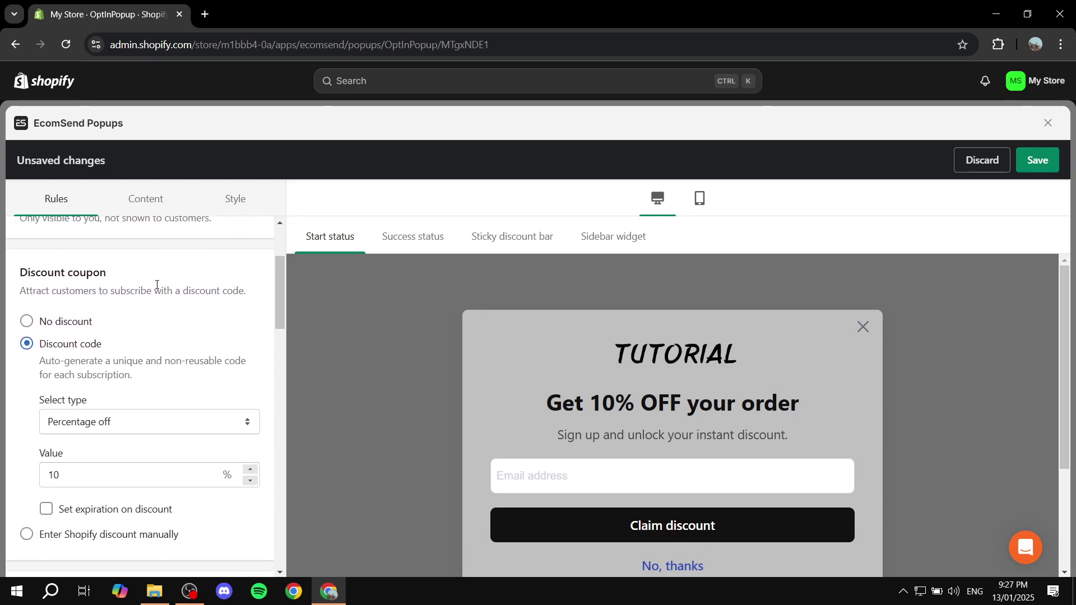
pyautogui.scroll(-1, 532, 415)
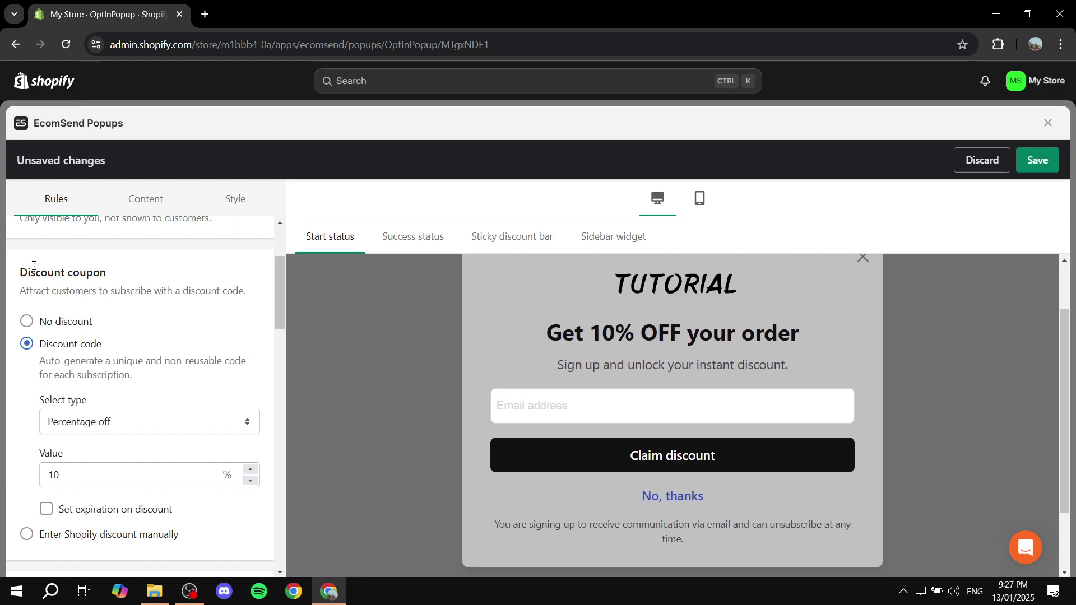
pyautogui.moveTo(21, 273); pyautogui.dragTo(141, 269)
pyautogui.click(141, 269)
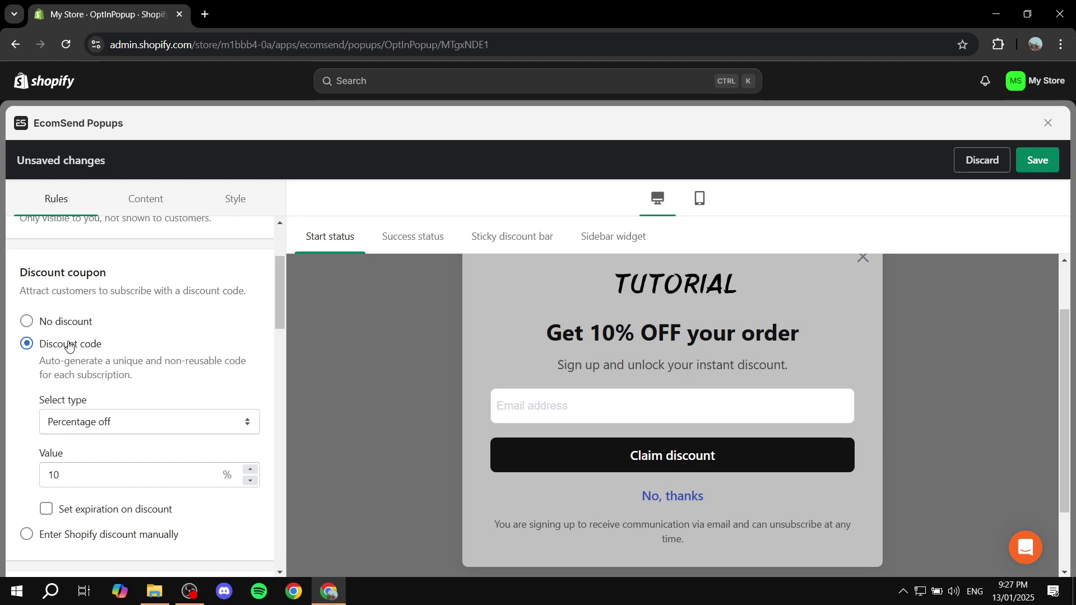
pyautogui.scroll(-1, 49, 348)
pyautogui.click(89, 351)
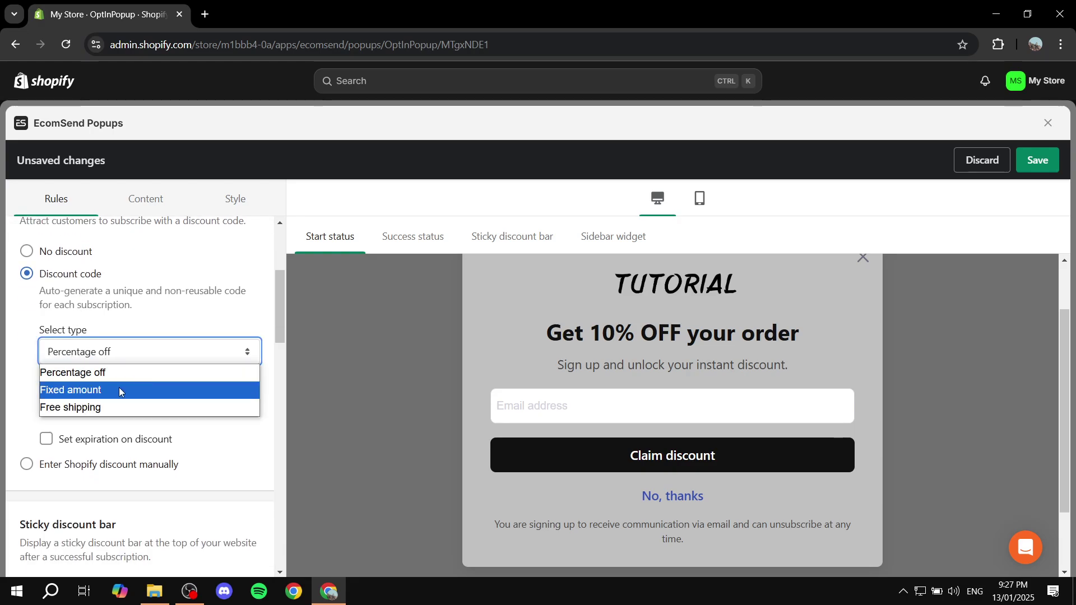
pyautogui.click(93, 372)
pyautogui.scroll(-1, 89, 353)
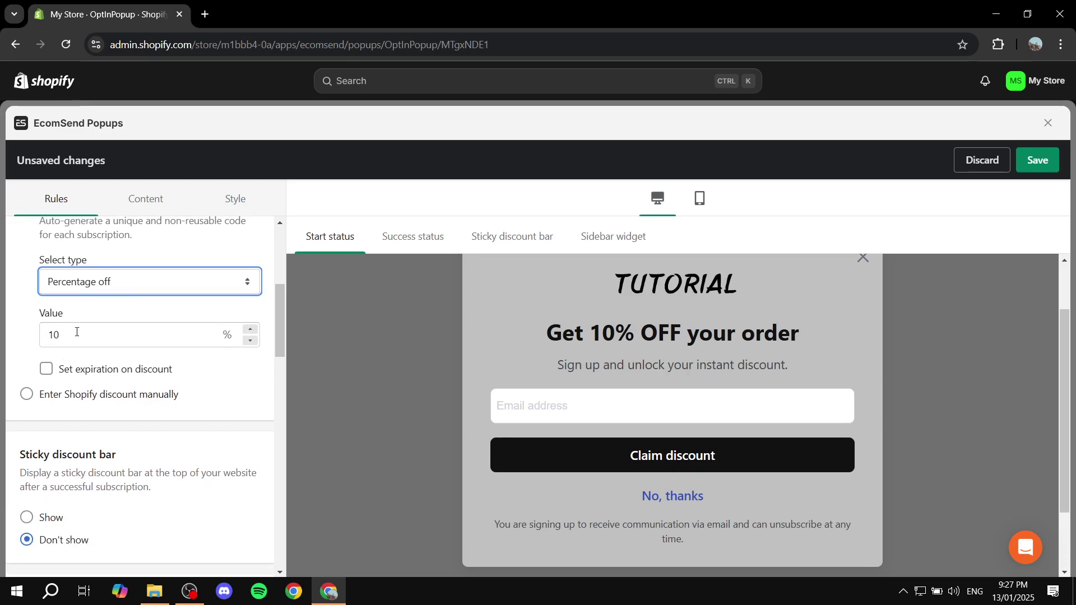
pyautogui.doubleClick(77, 331)
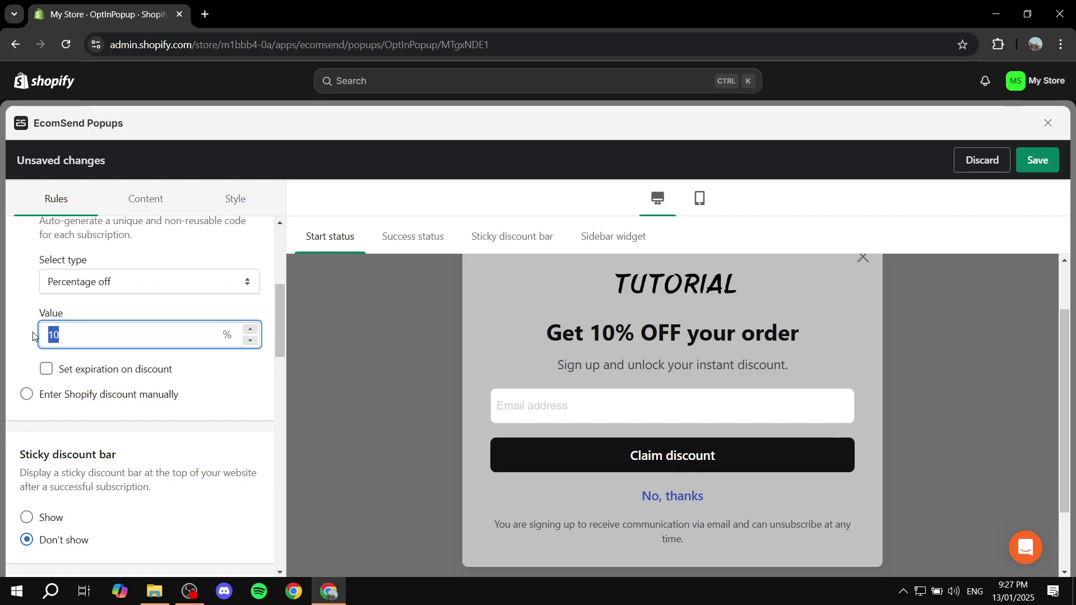
pyautogui.click(33, 337)
# - Set the sticky discount bar to Show so it is displayed after a successful subscription
pyautogui.scroll(-3, 50, 356)
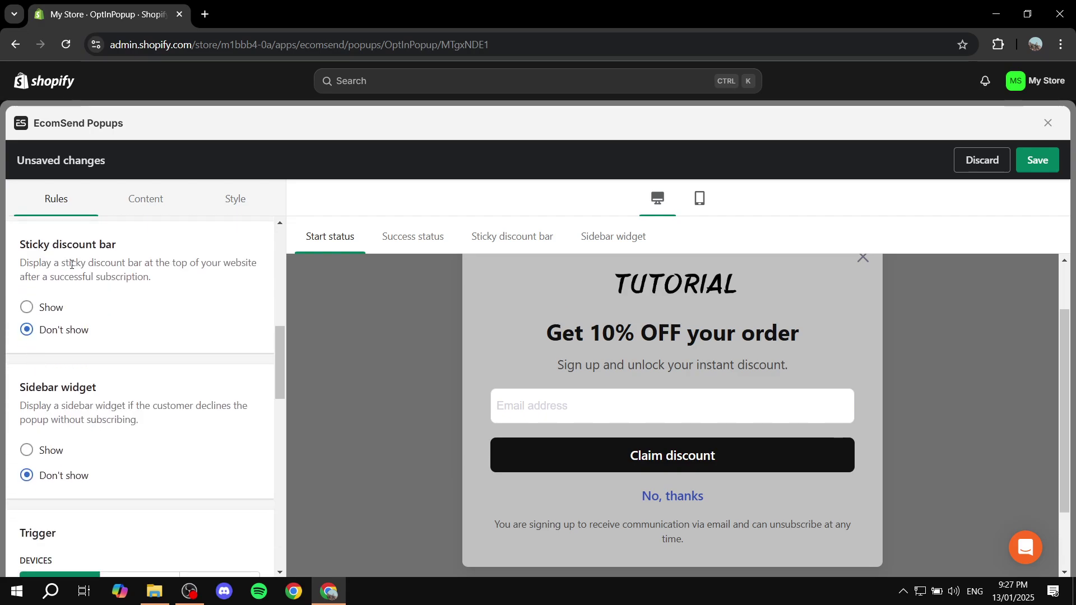
pyautogui.hotkey('ctrl', 'a')
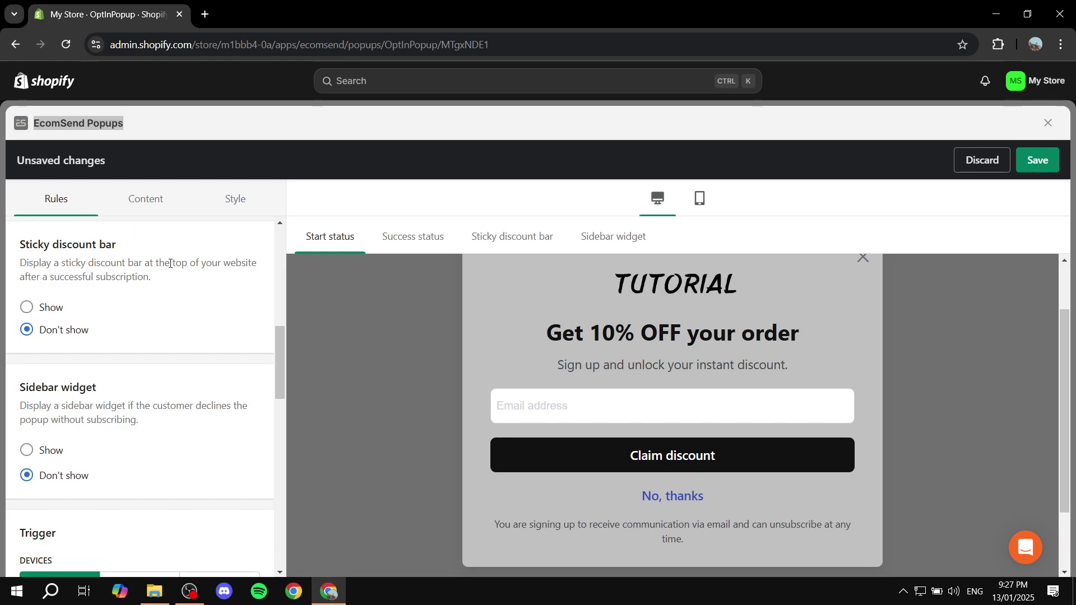
pyautogui.click(50, 312)
pyautogui.click(62, 336)
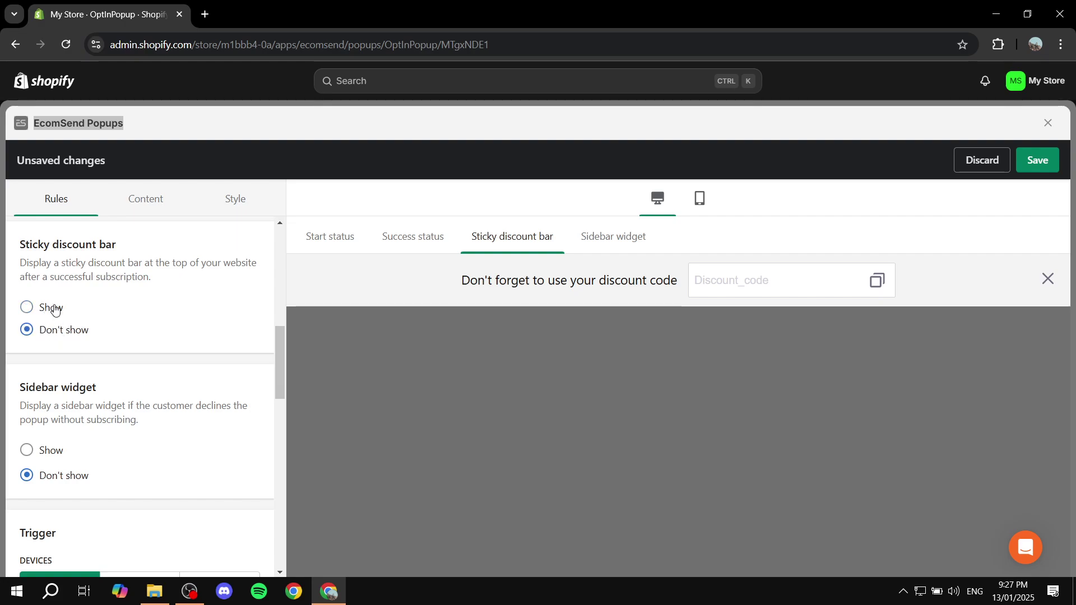
pyautogui.click(54, 308)
# - Set the sidebar widget to Show in the Left position for customers who decline the popup
pyautogui.scroll(-2, 140, 336)
pyautogui.moveTo(18, 248); pyautogui.dragTo(111, 255)
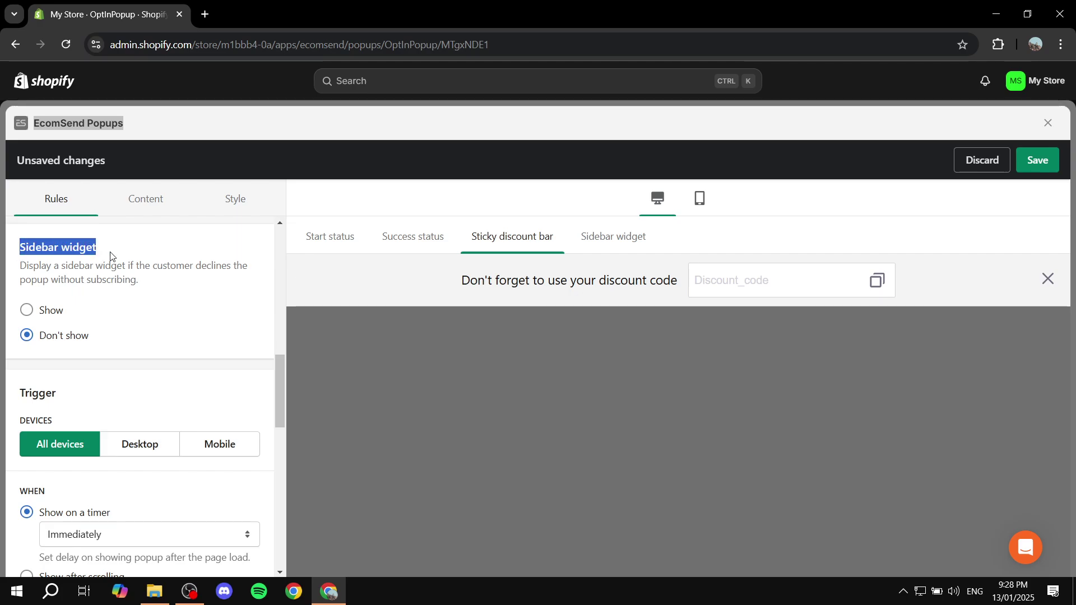
pyautogui.click(50, 311)
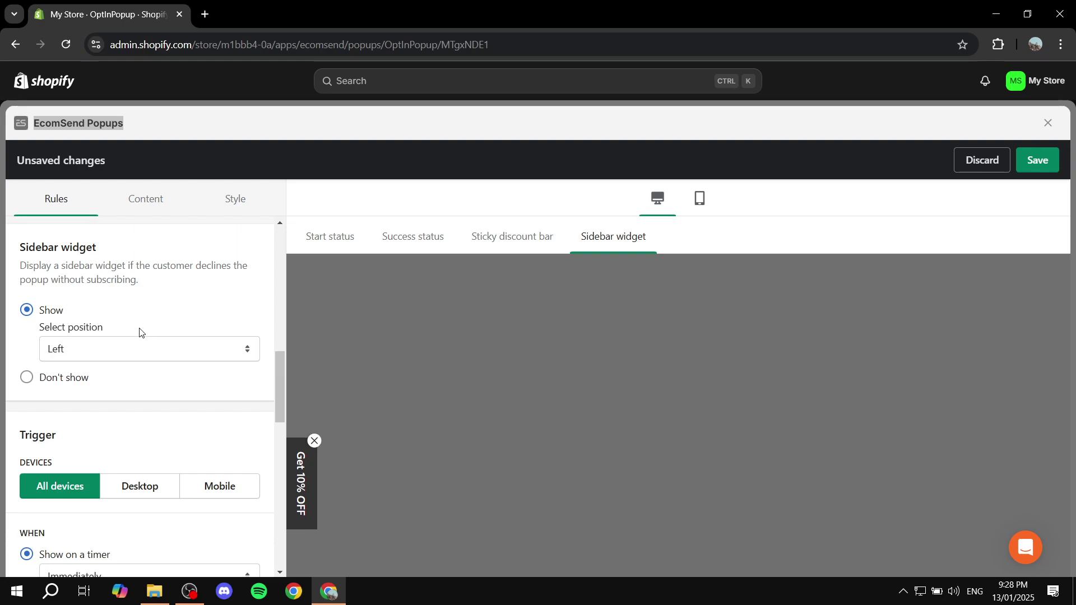
pyautogui.scroll(2, 137, 333)
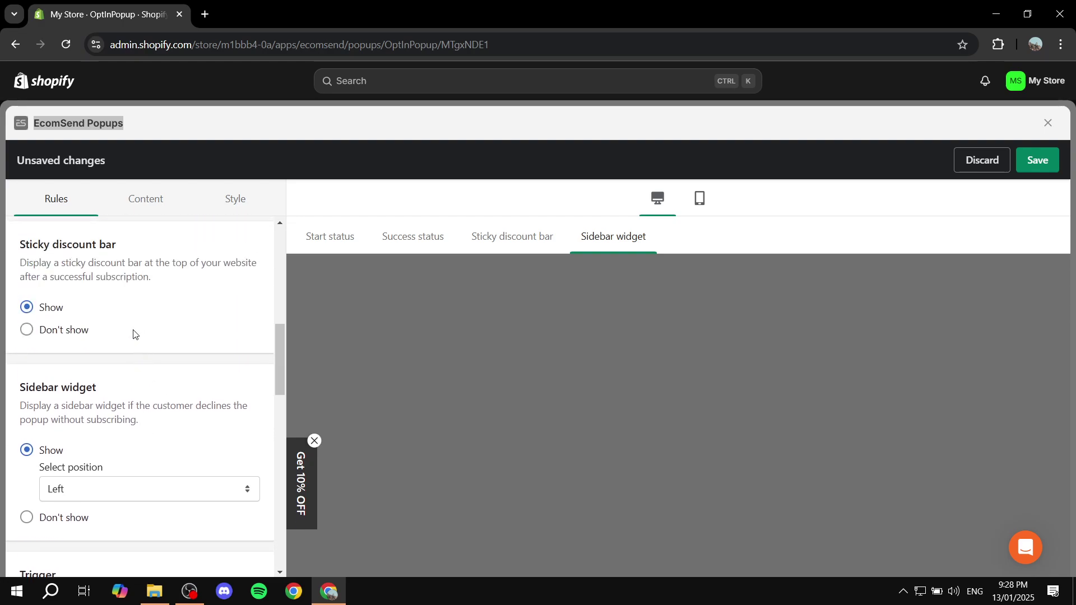
pyautogui.tripleClick(114, 250)
pyautogui.click(219, 282)
pyautogui.scroll(-2, 132, 305)
pyautogui.scroll(-1, 128, 338)
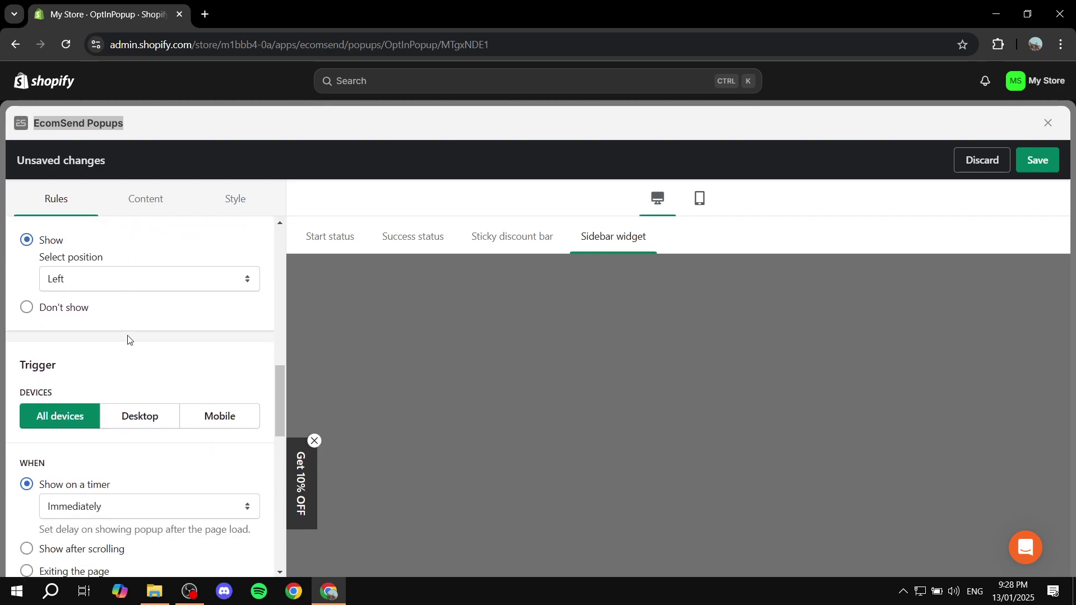
# - Review the trigger's device options and timer delays, leaving the popup set to show immediately
pyautogui.scroll(-1, 112, 347)
pyautogui.tripleClick(106, 293)
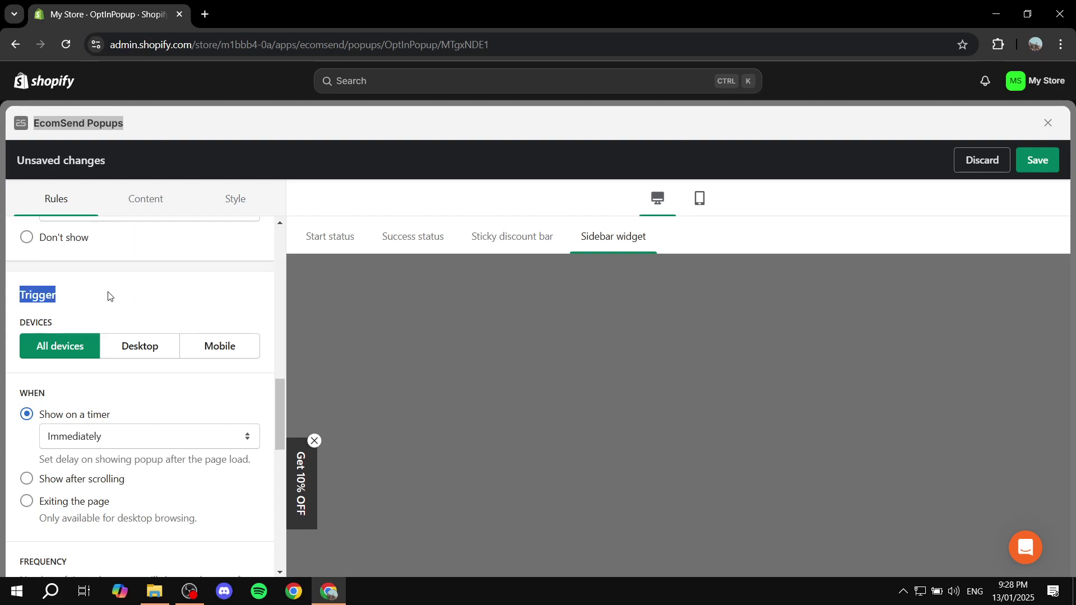
pyautogui.click(108, 294)
pyautogui.scroll(-2, 97, 320)
pyautogui.scroll(1, 65, 262)
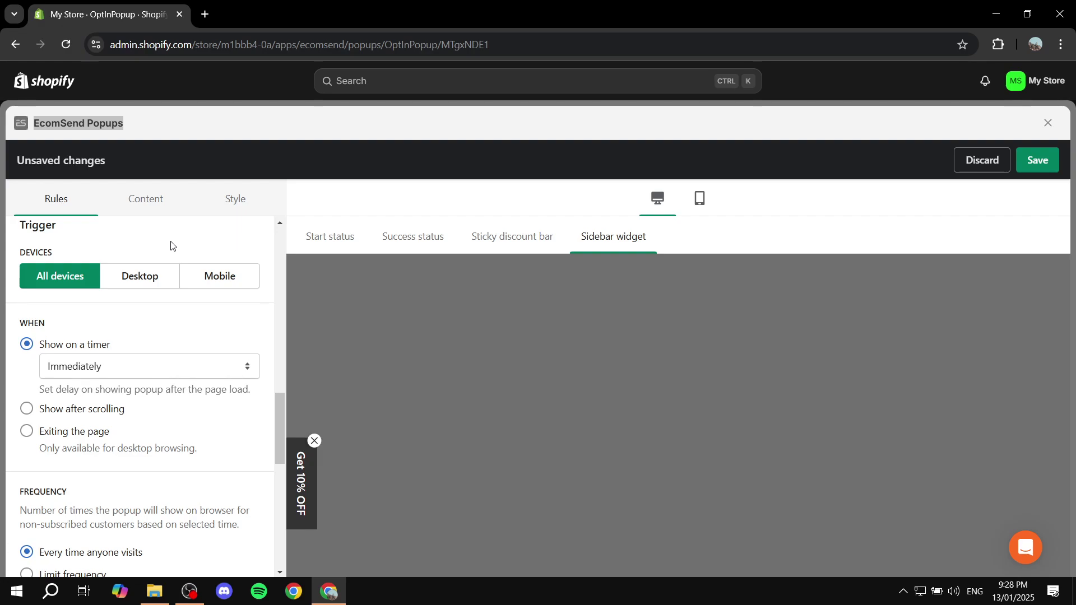
pyautogui.scroll(-1, 178, 277)
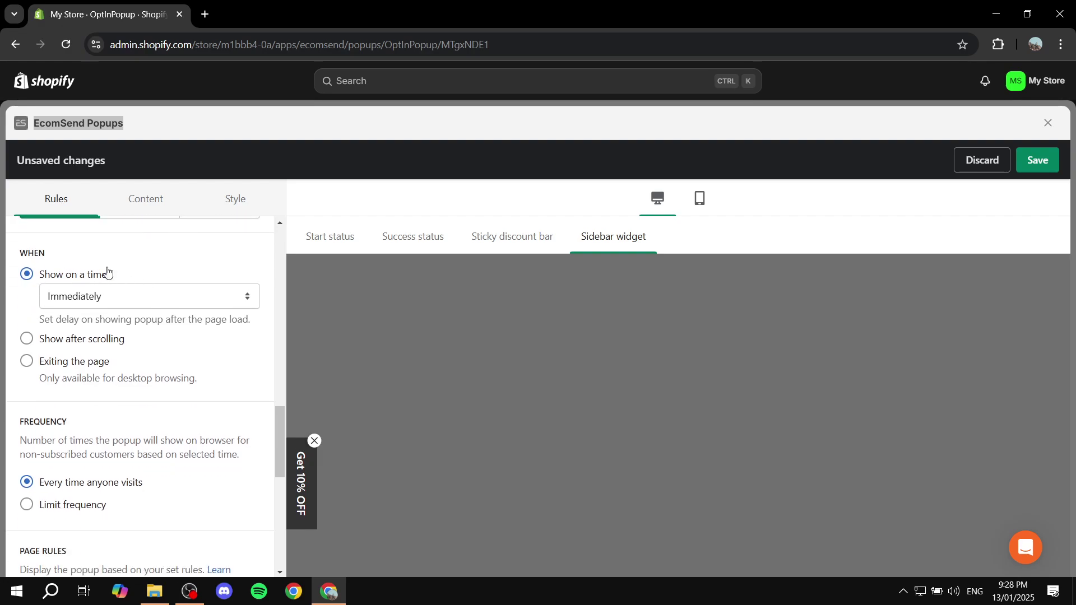
pyautogui.click(149, 297)
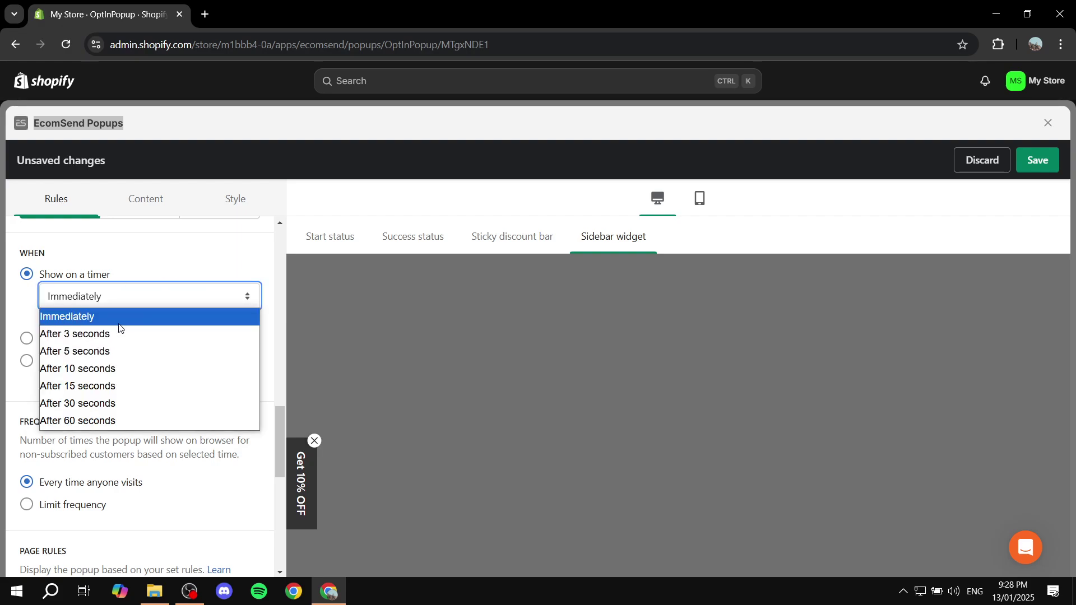
pyautogui.click(124, 293)
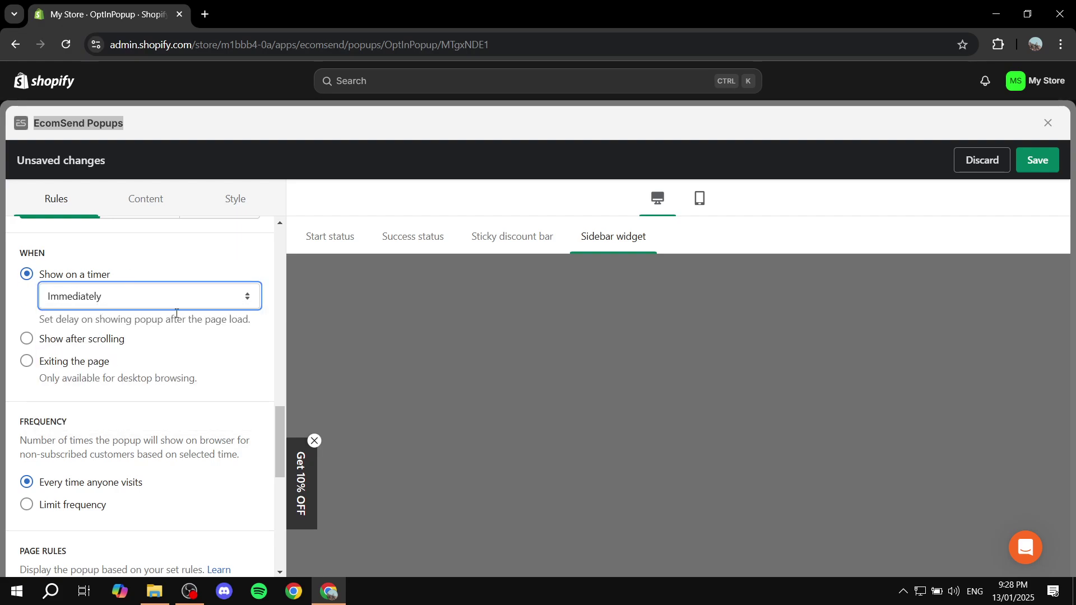
# - Try the "Exiting the page" trigger, and switch back to "Show on a timer"
pyautogui.scroll(-3, 176, 314)
pyautogui.scroll(1, 141, 291)
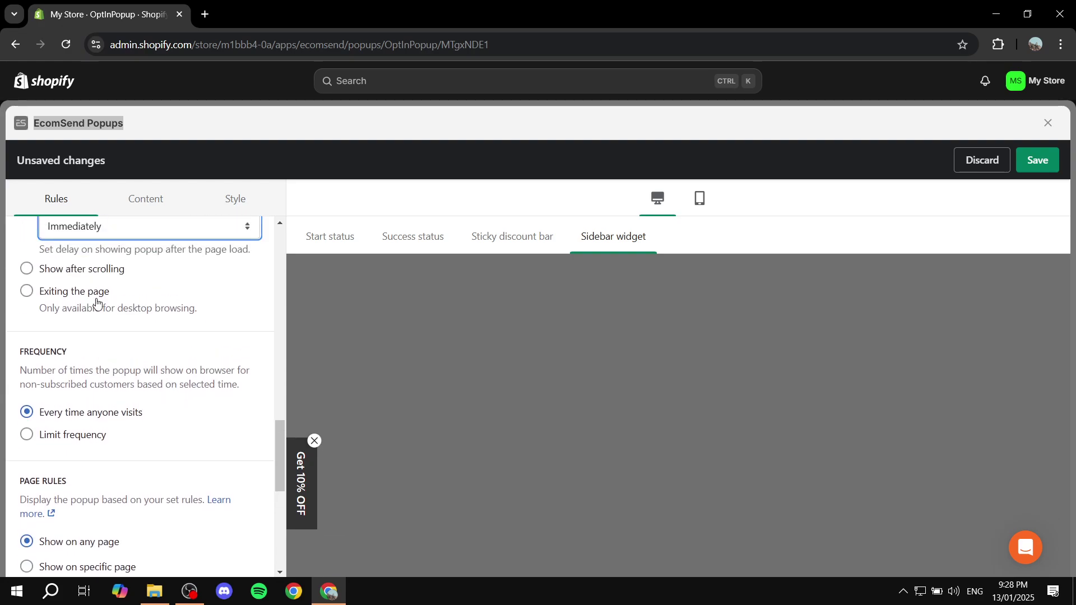
pyautogui.scroll(1, 162, 278)
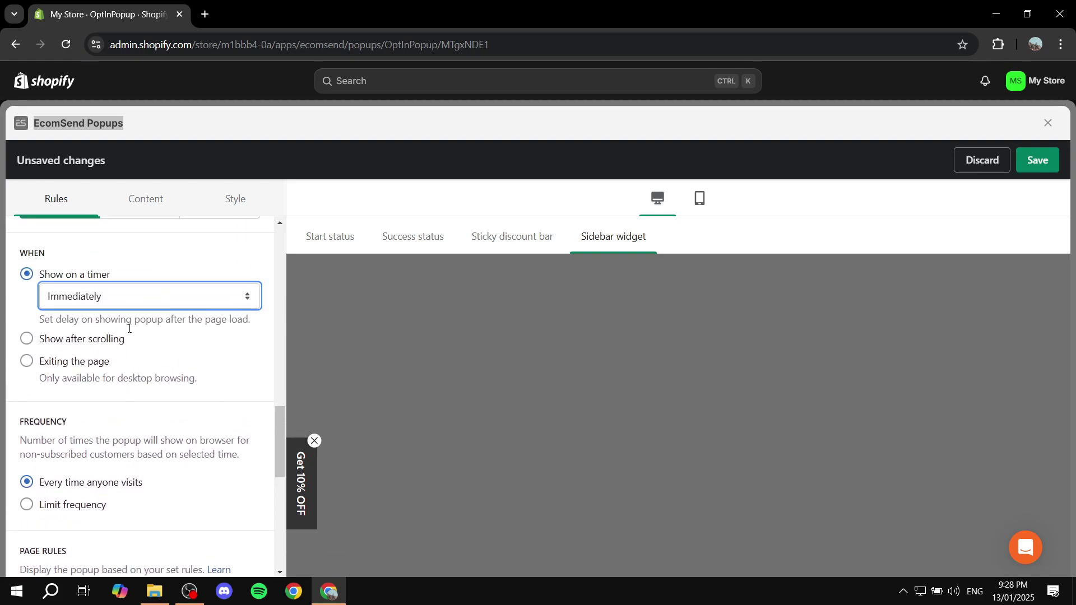
pyautogui.click(63, 363)
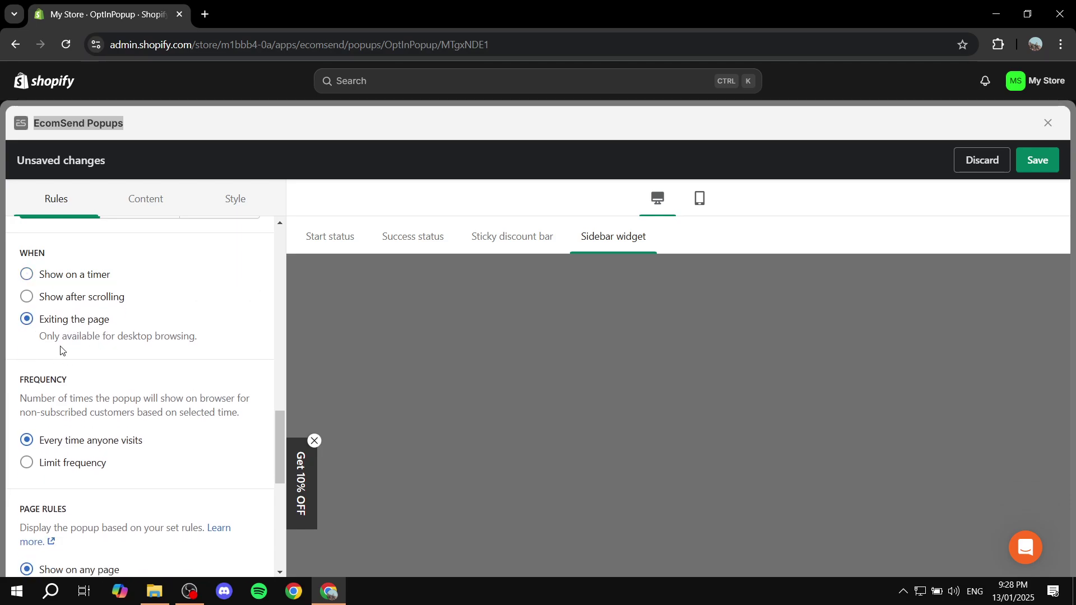
pyautogui.click(52, 273)
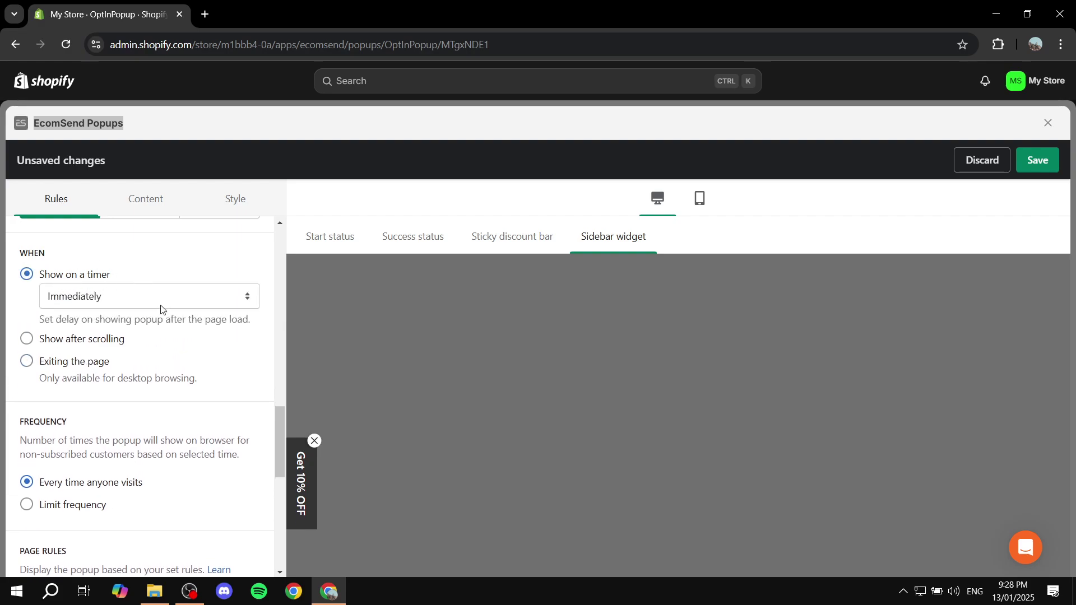
# - Try the "Limit frequency" option for the popup, and return to "Every time anyone visits"
pyautogui.scroll(-3, 132, 280)
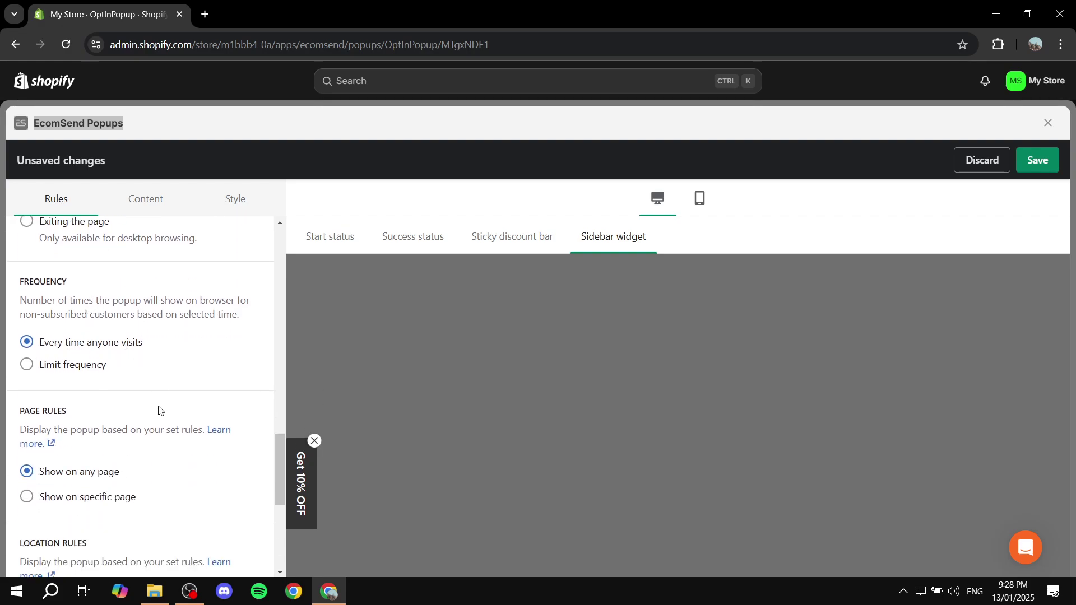
pyautogui.click(67, 370)
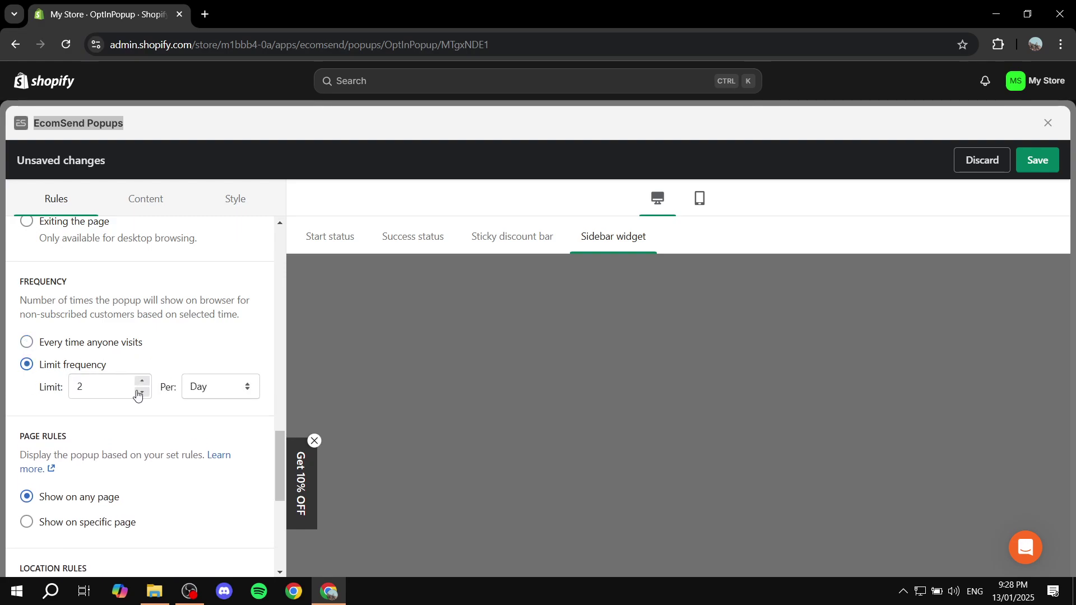
pyautogui.click(120, 349)
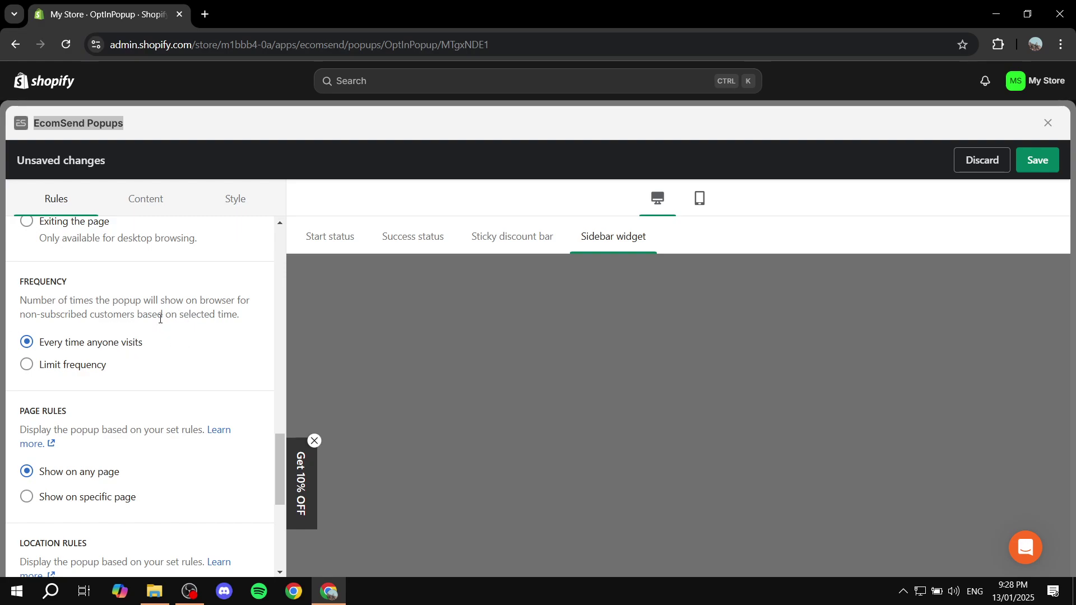
# - Review the trigger's device, timing and frequency settings once more
pyautogui.scroll(6, 159, 318)
pyautogui.scroll(-3, 79, 304)
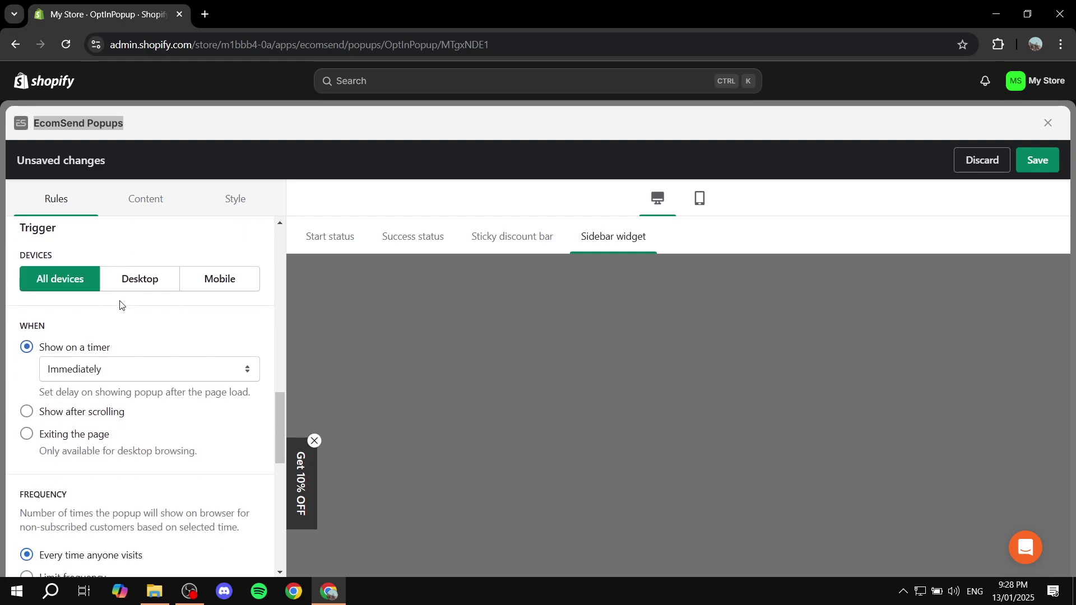
pyautogui.doubleClick(38, 318)
pyautogui.click(90, 326)
pyautogui.moveTo(25, 325); pyautogui.dragTo(71, 321)
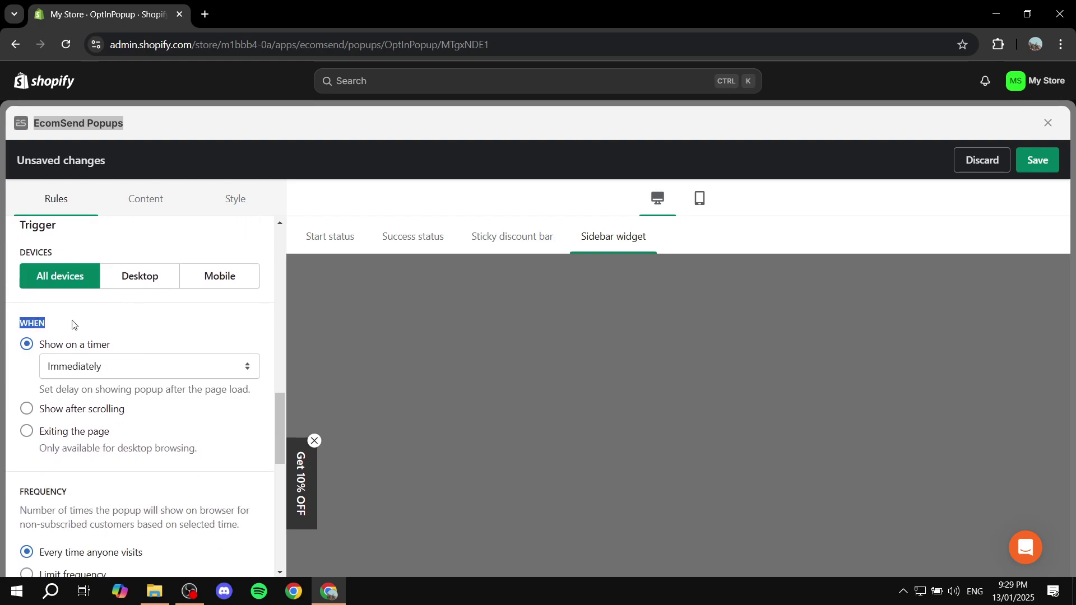
pyautogui.click(75, 323)
pyautogui.scroll(-3, 113, 330)
pyautogui.moveTo(29, 290); pyautogui.dragTo(105, 285)
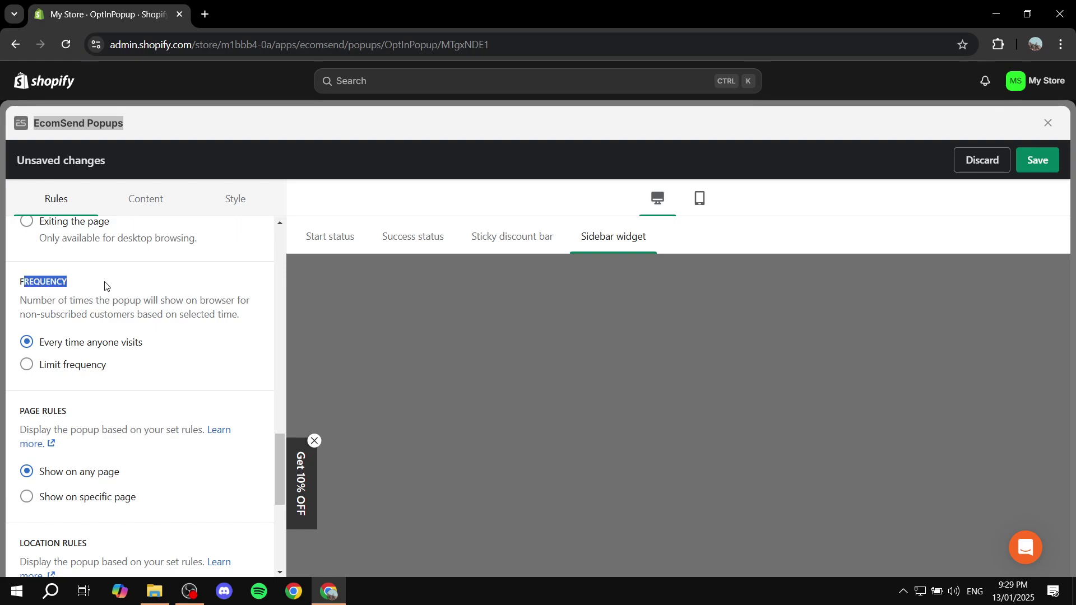
pyautogui.click(106, 286)
# - Try the "Show on specific page" page rule, and return to "Show on any page"
pyautogui.scroll(-2, 106, 286)
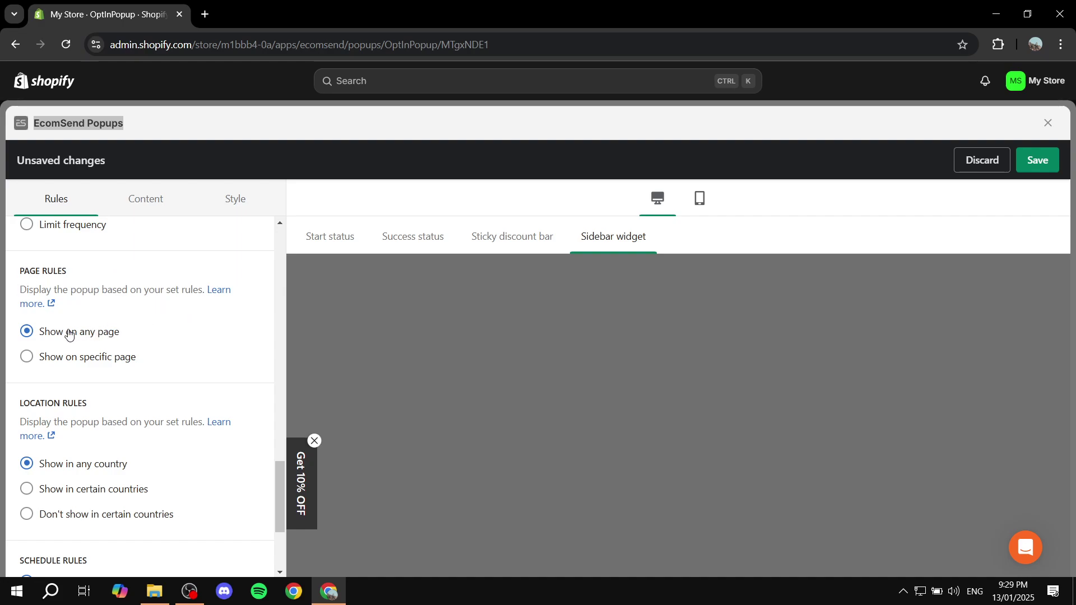
pyautogui.click(106, 362)
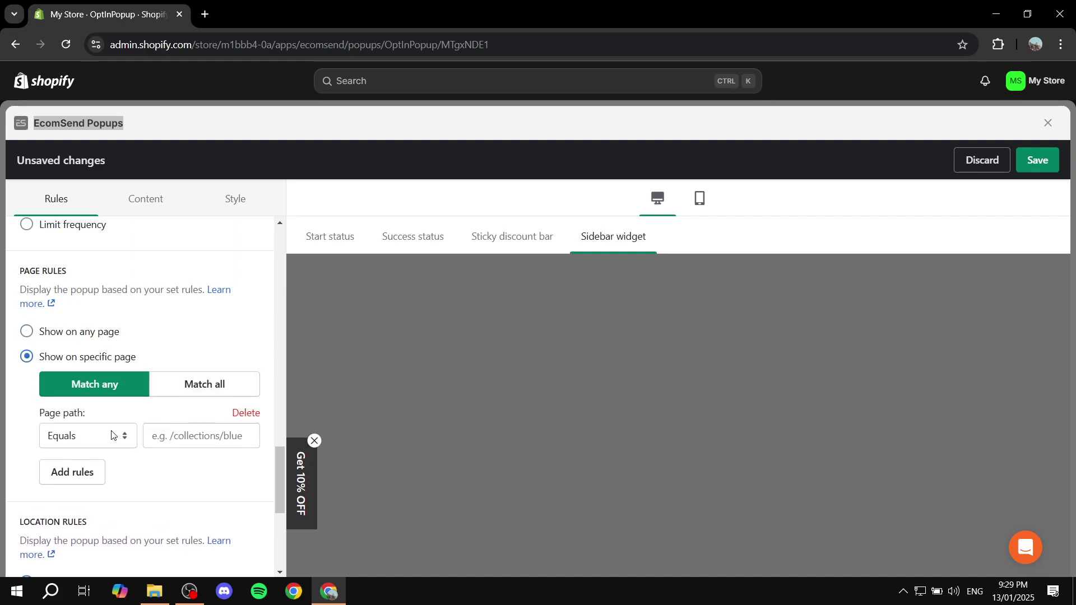
pyautogui.click(171, 436)
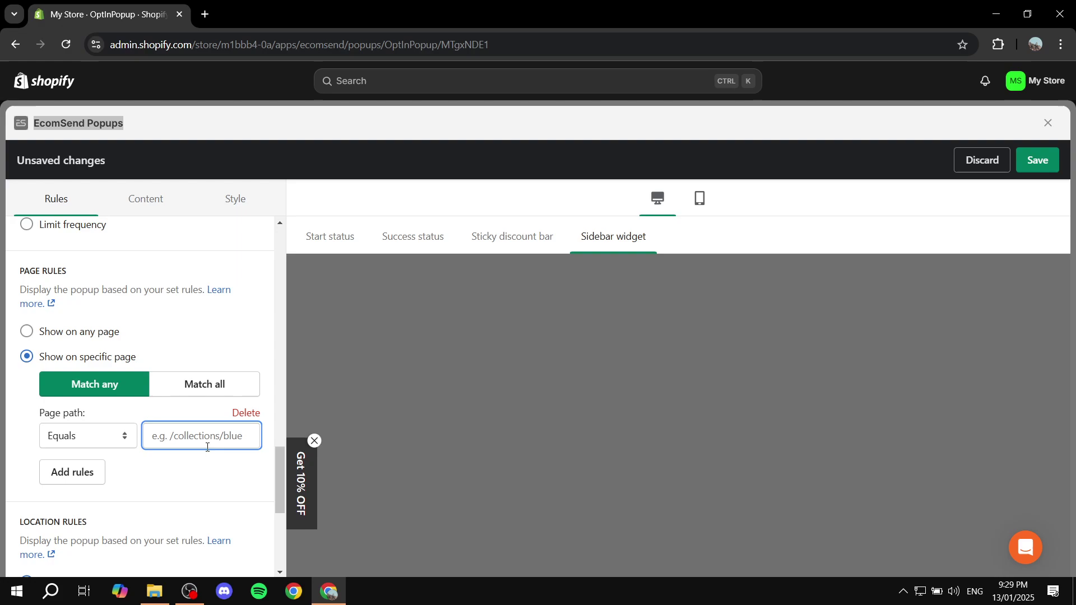
pyautogui.click(52, 337)
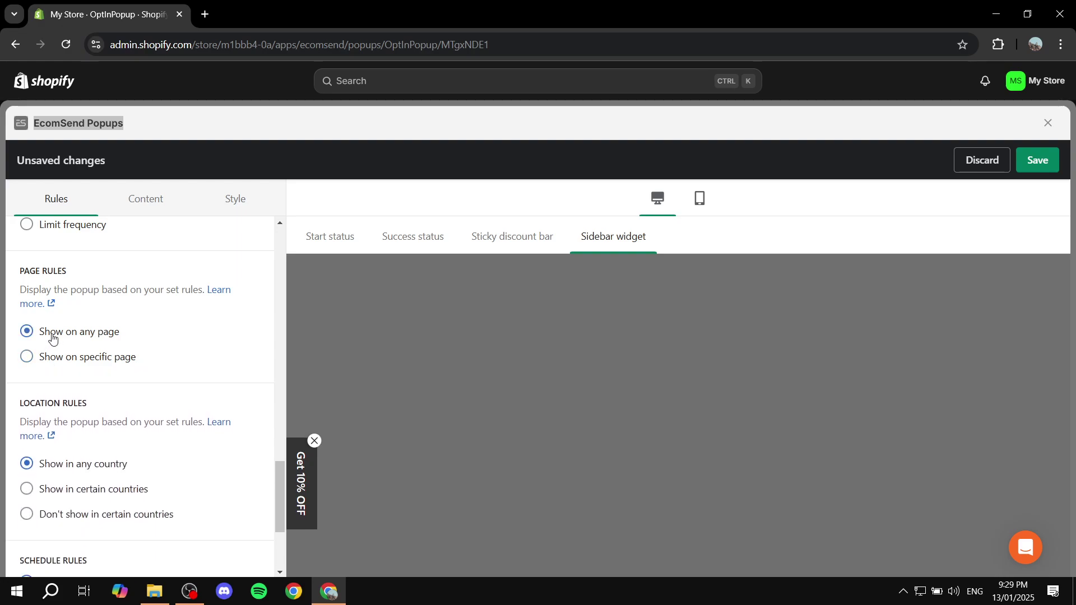
# - Review the location, schedule and branding options in the popup's rules
pyautogui.scroll(-2, 95, 319)
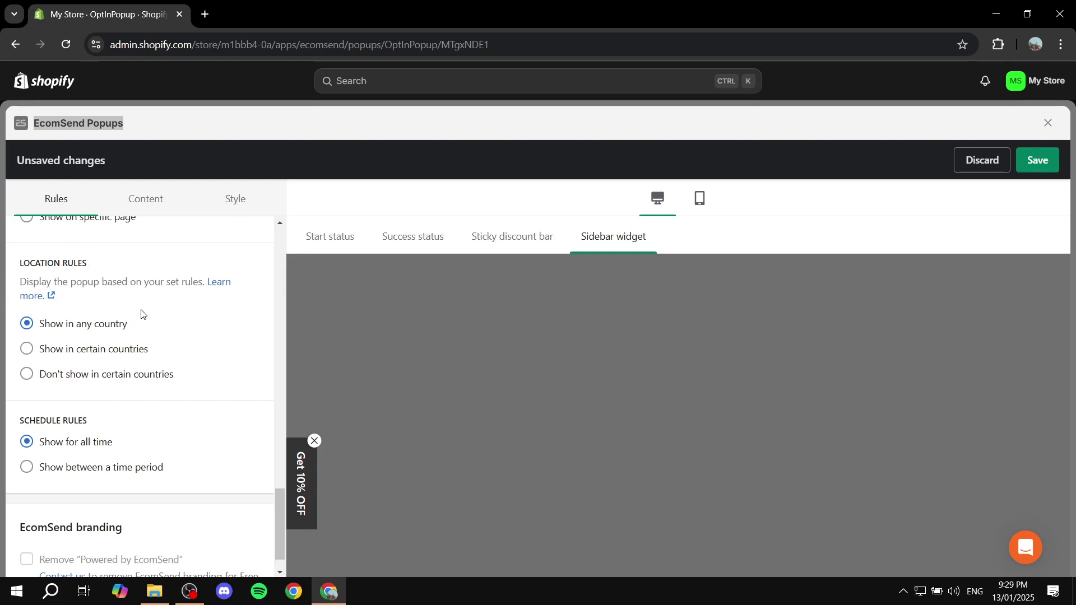
pyautogui.moveTo(25, 262)
pyautogui.mouseDown()
pyautogui.moveTo(129, 269)
pyautogui.moveTo(12, 265)
pyautogui.mouseUp()
pyautogui.click(129, 269)
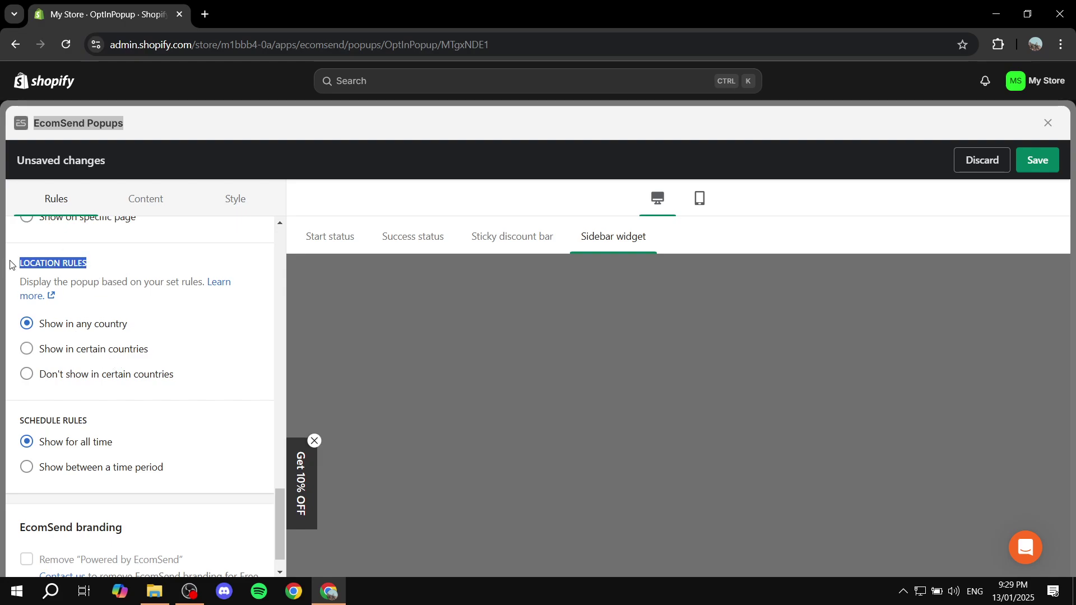
pyautogui.click(111, 265)
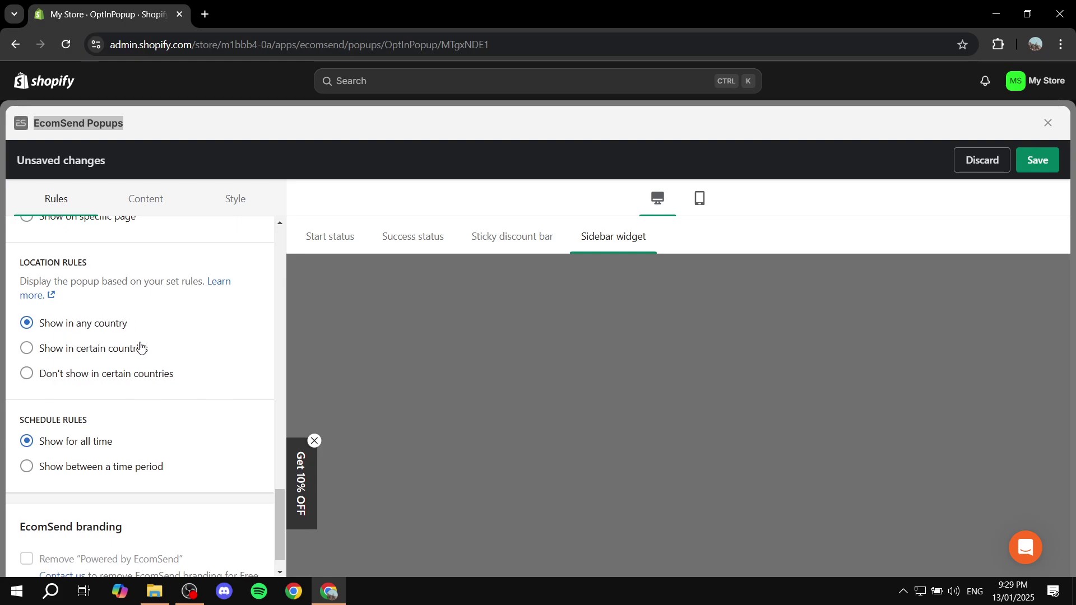
pyautogui.scroll(-1, 140, 347)
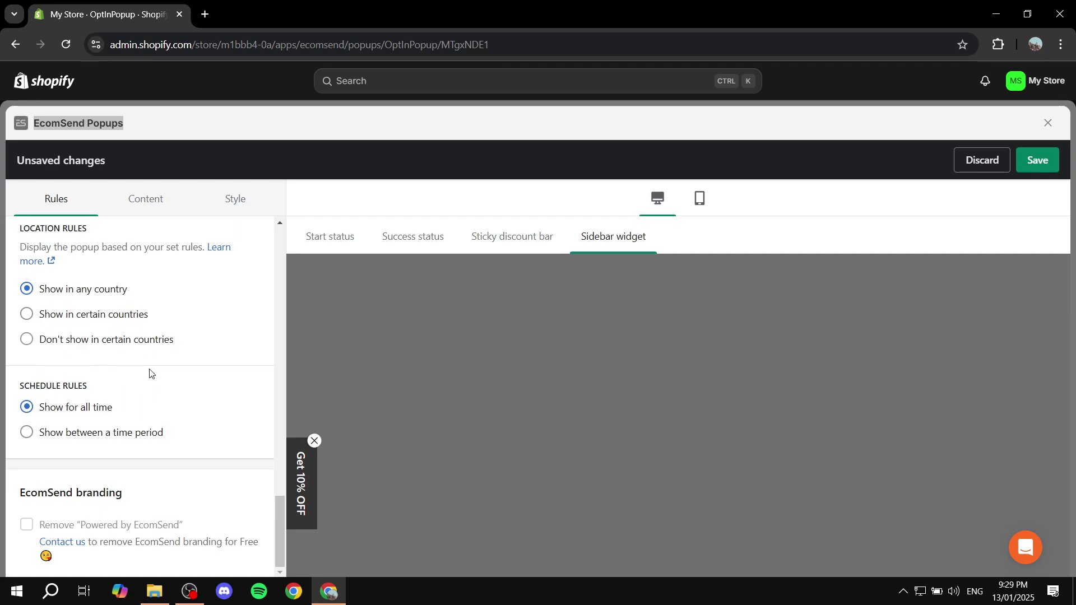
pyautogui.scroll(15, 149, 374)
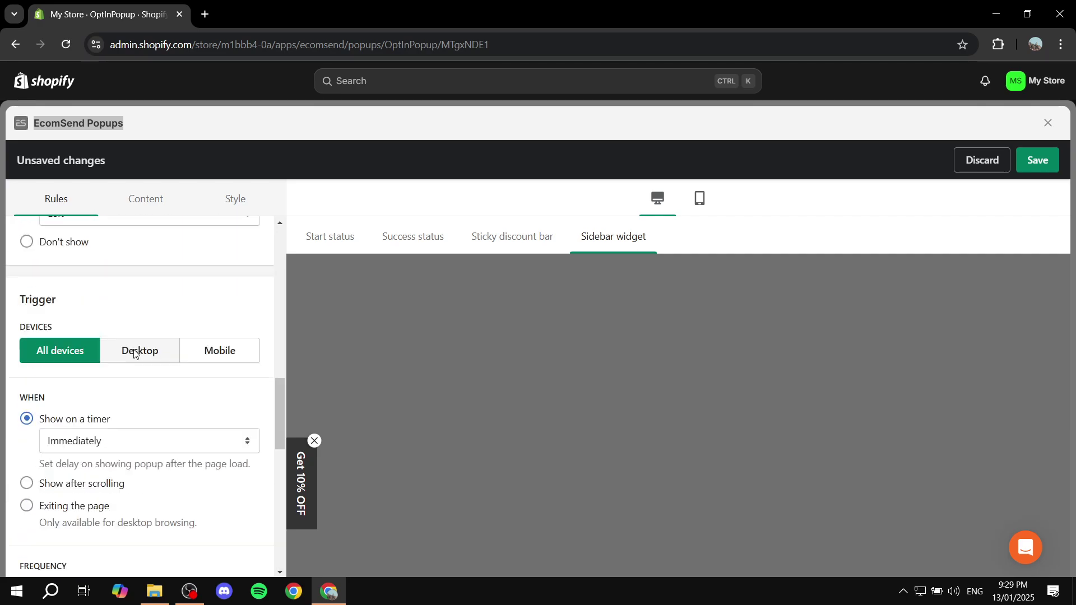
# - Set the start status heading in the popup's content to "Whatever we want 10% off" and check it in the preview
pyautogui.click(149, 204)
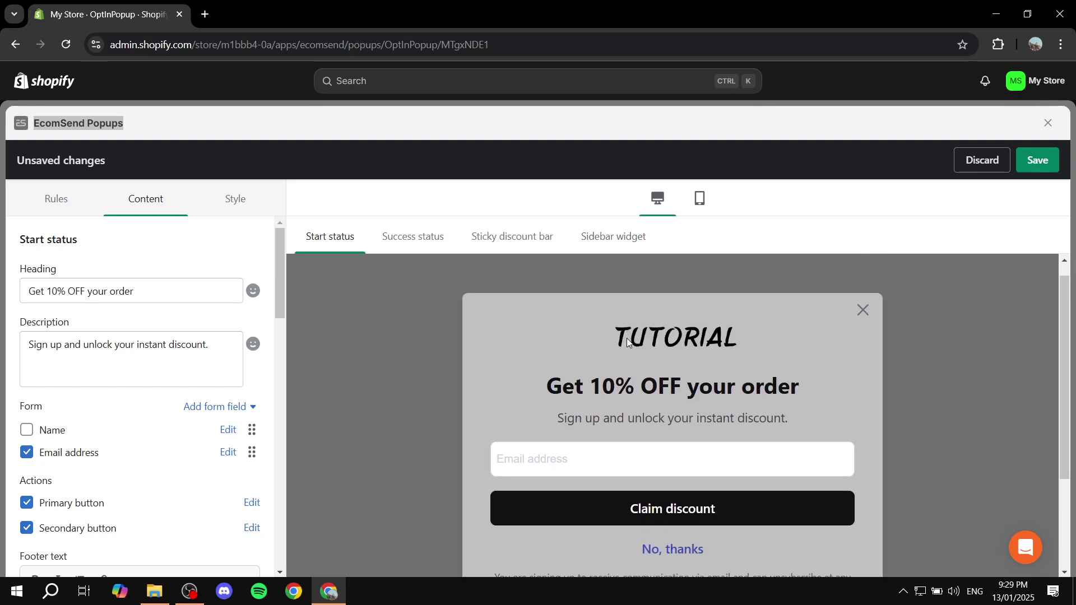
pyautogui.scroll(-1, 616, 339)
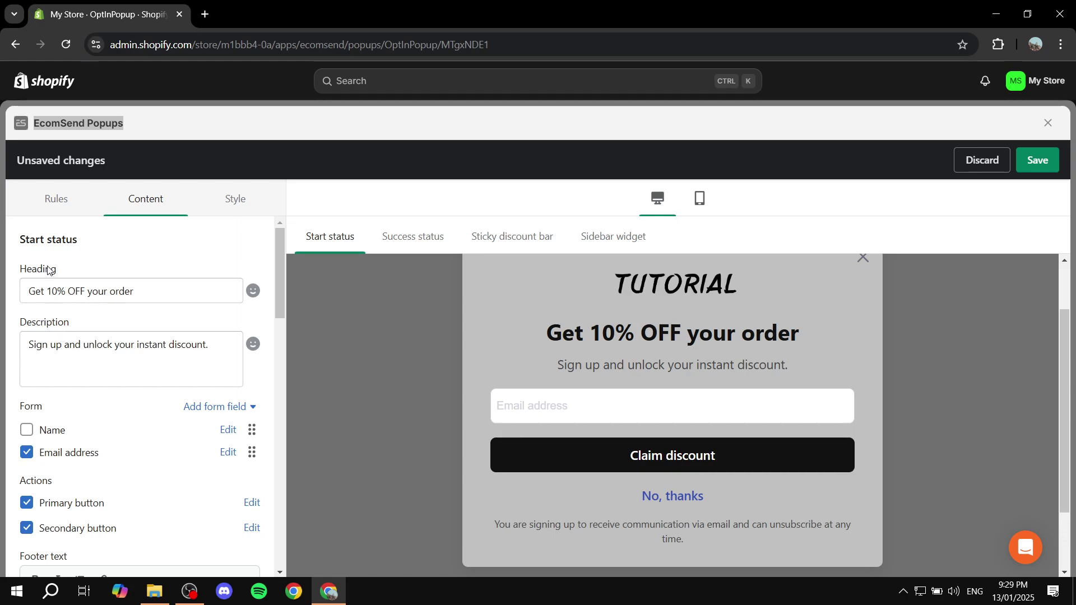
pyautogui.moveTo(17, 241); pyautogui.dragTo(112, 242)
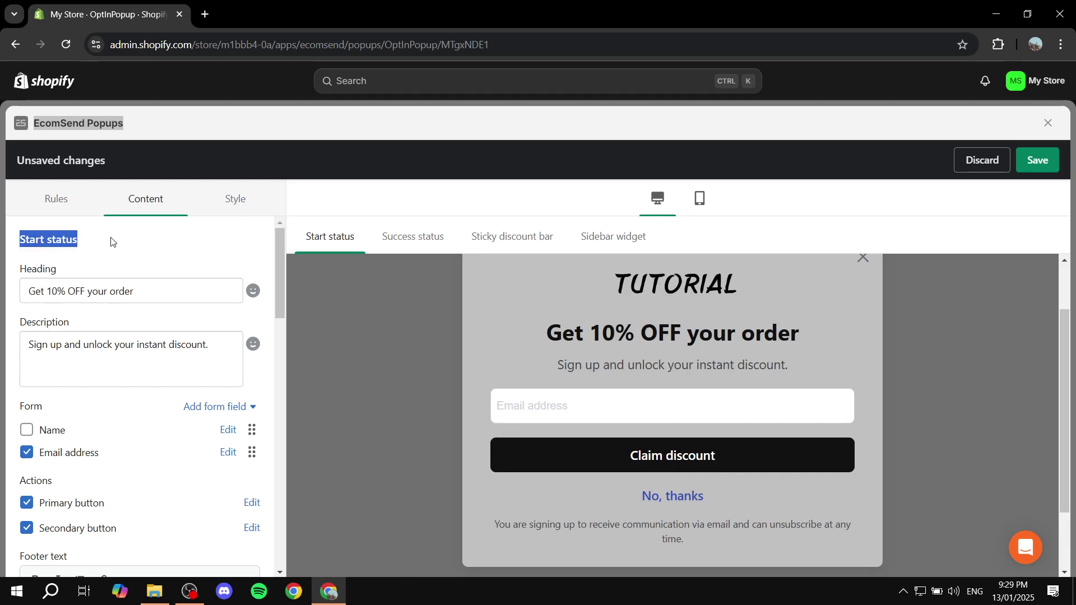
pyautogui.click(117, 245)
pyautogui.moveTo(163, 291); pyautogui.dragTo(2, 292)
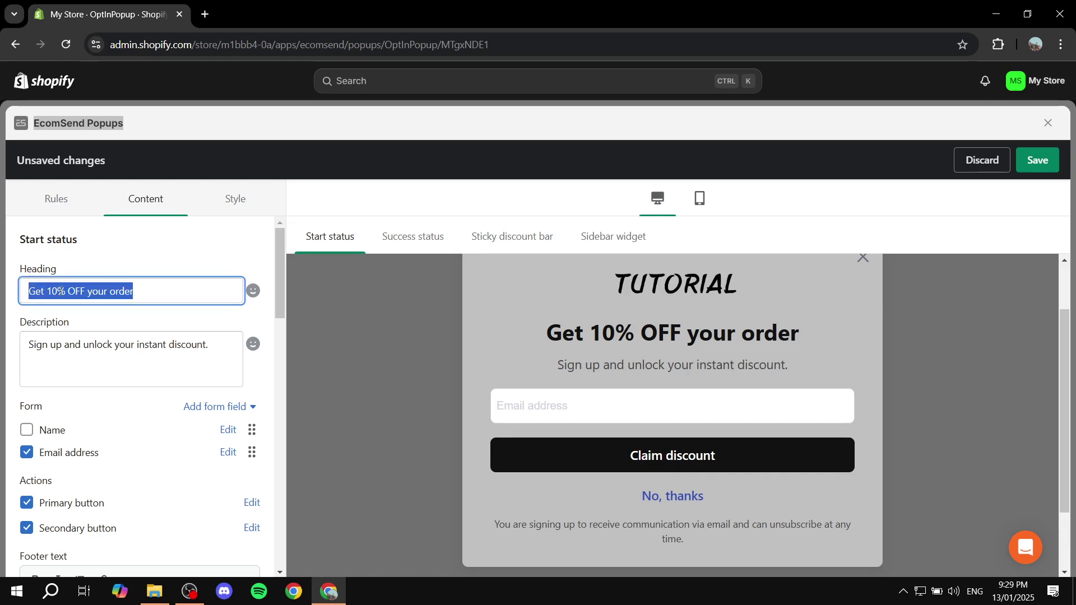
pyautogui.write('W')
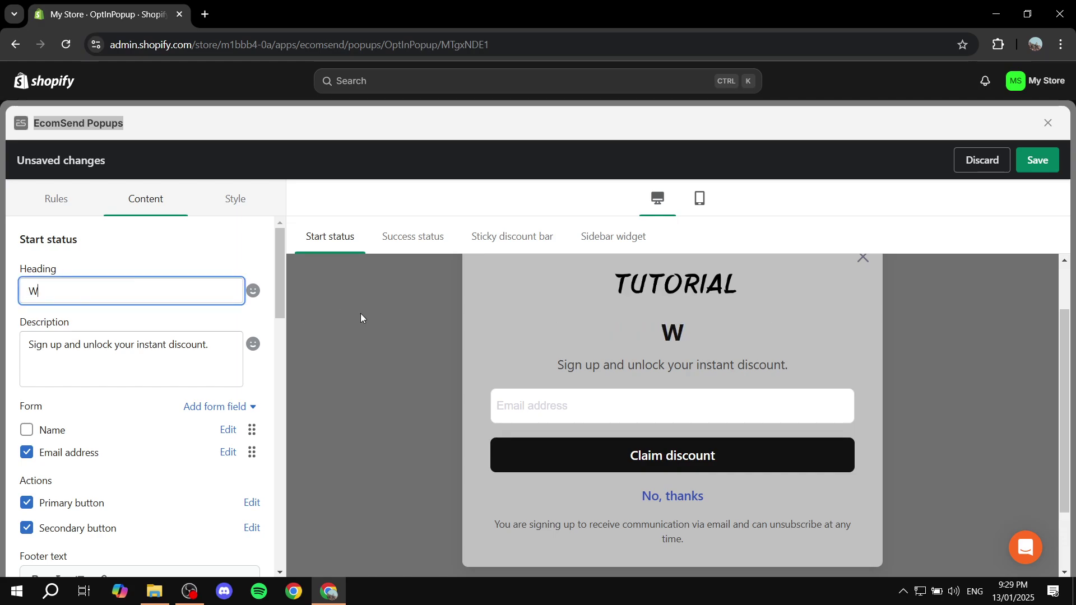
pyautogui.write('hatever we want ')
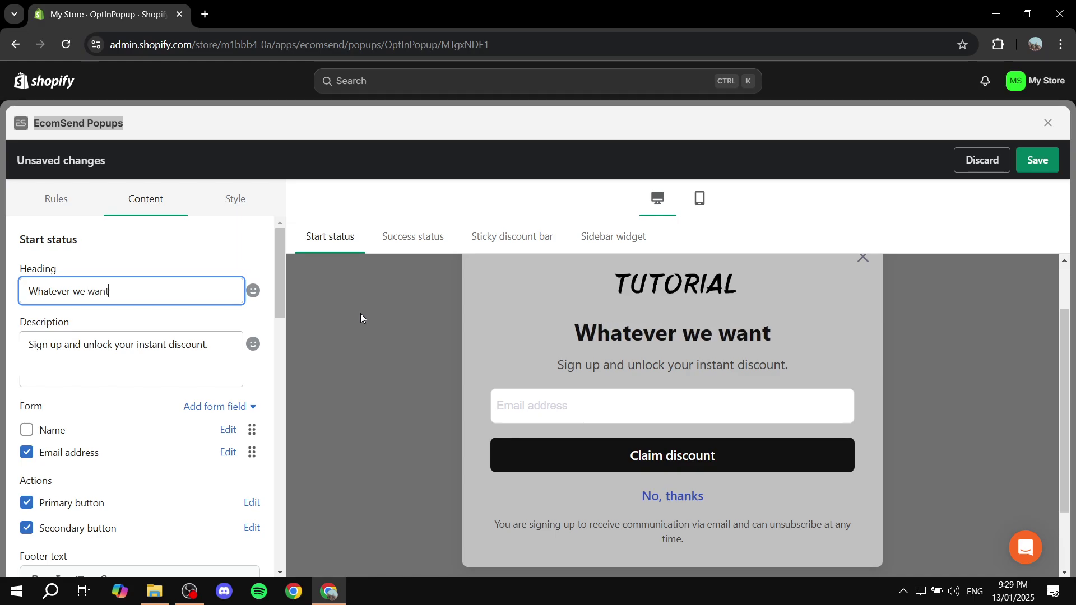
pyautogui.write('12')
pyautogui.press('BackSpace')
pyautogui.write('0%')
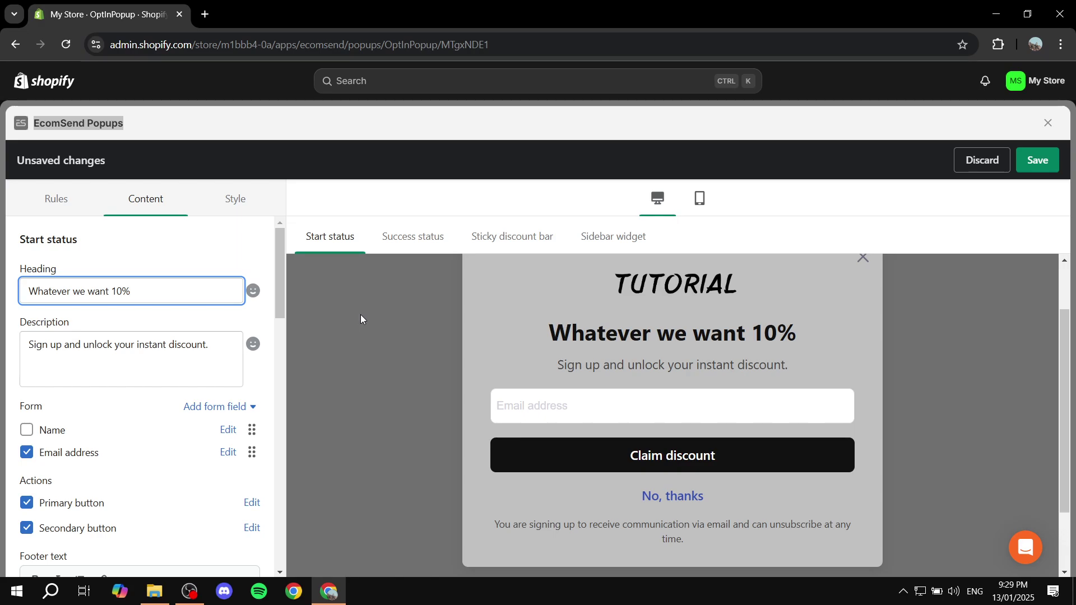
pyautogui.write(' off')
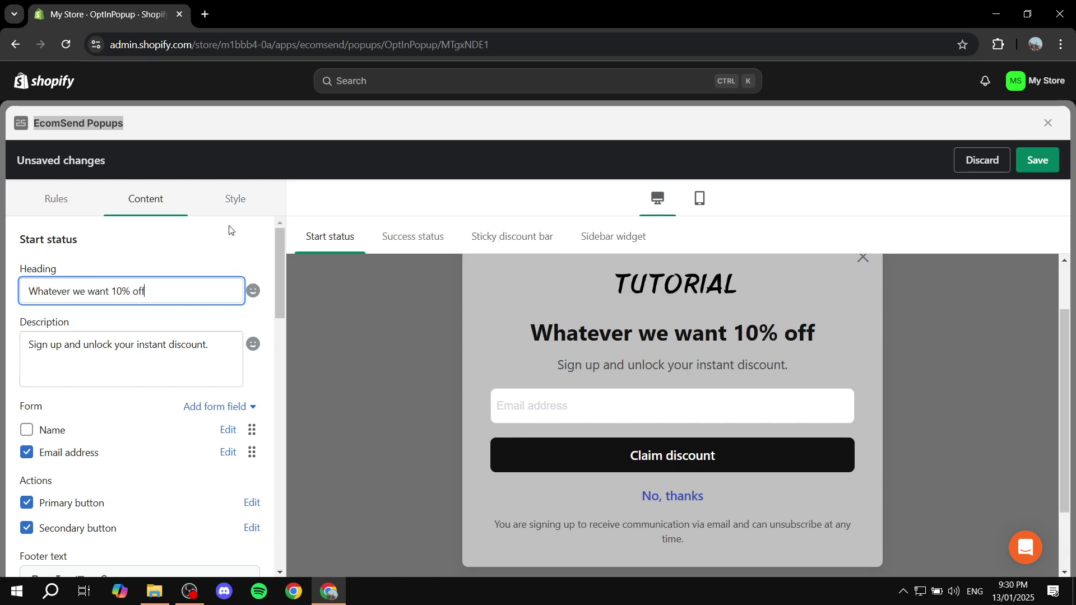
pyautogui.click(198, 247)
pyautogui.moveTo(528, 333); pyautogui.dragTo(869, 339)
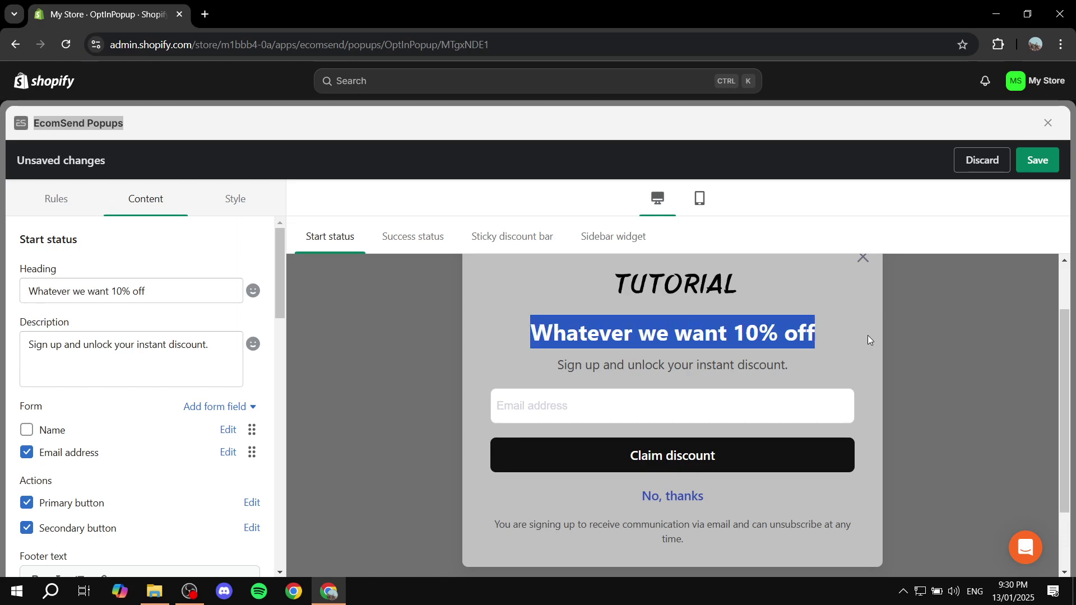
pyautogui.click(869, 339)
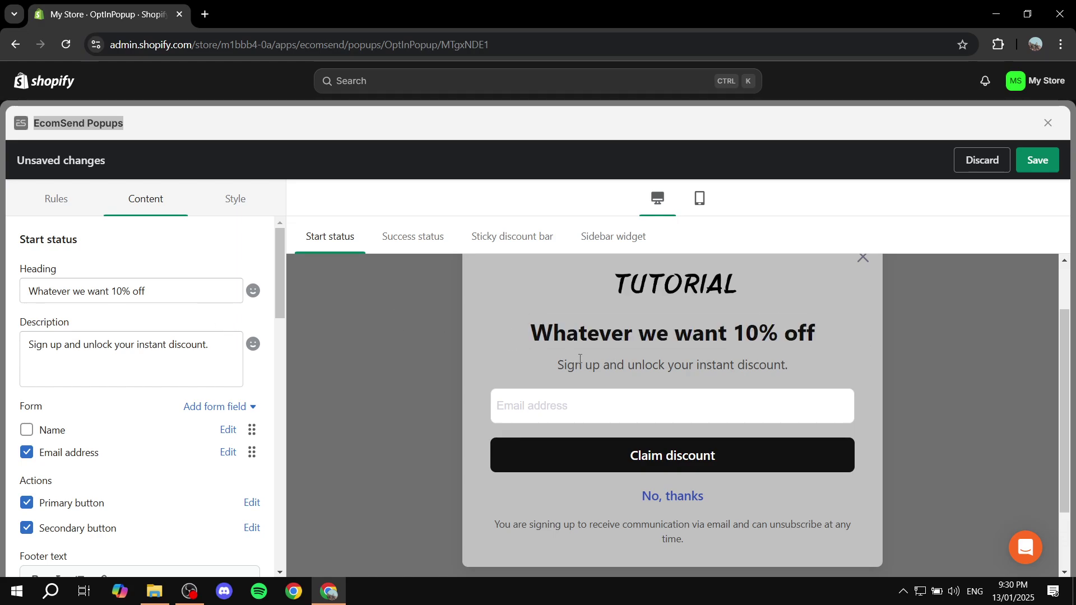
pyautogui.moveTo(528, 333); pyautogui.dragTo(840, 337)
pyautogui.click(839, 334)
# - Replace the start status description with "JAPOWT"
pyautogui.moveTo(210, 355); pyautogui.dragTo(129, 329)
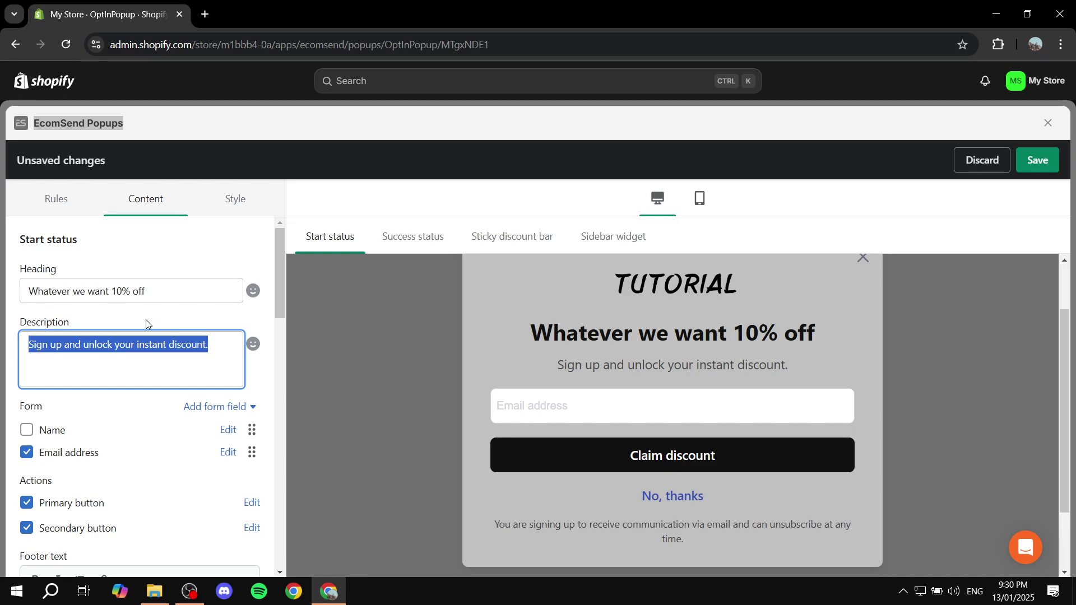
pyautogui.click(183, 307)
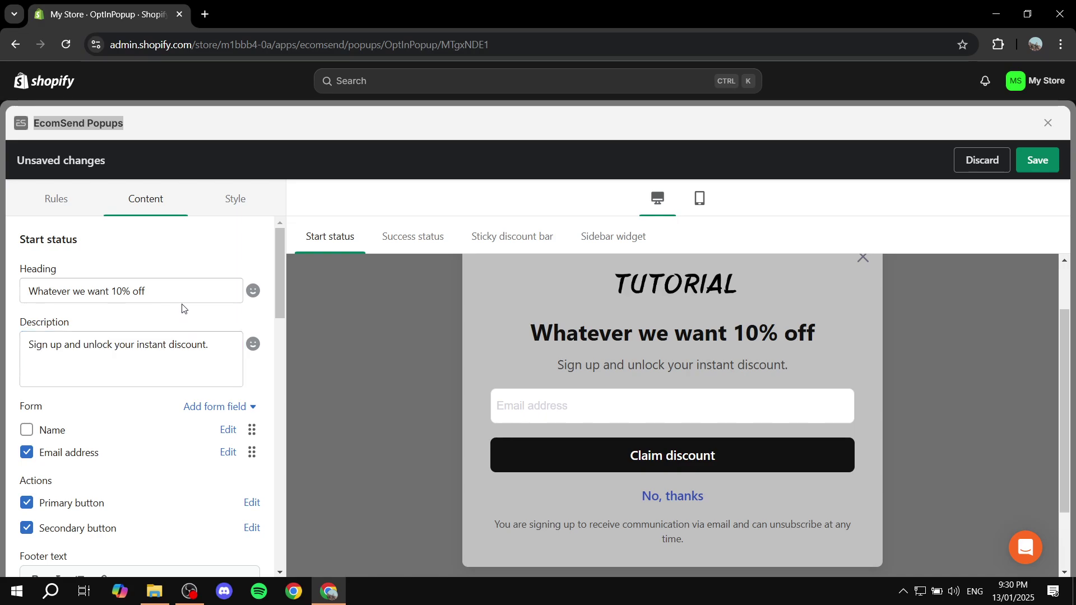
pyautogui.scroll(-1, 182, 307)
pyautogui.moveTo(182, 307); pyautogui.dragTo(0, 253)
pyautogui.press('BackSpace')
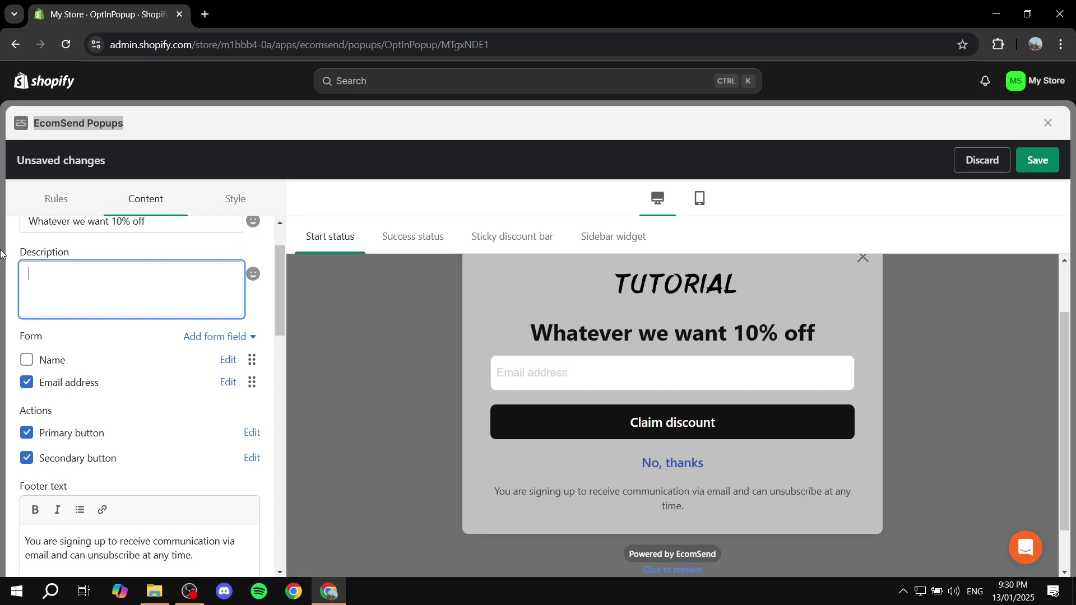
pyautogui.write('JAPOWT')
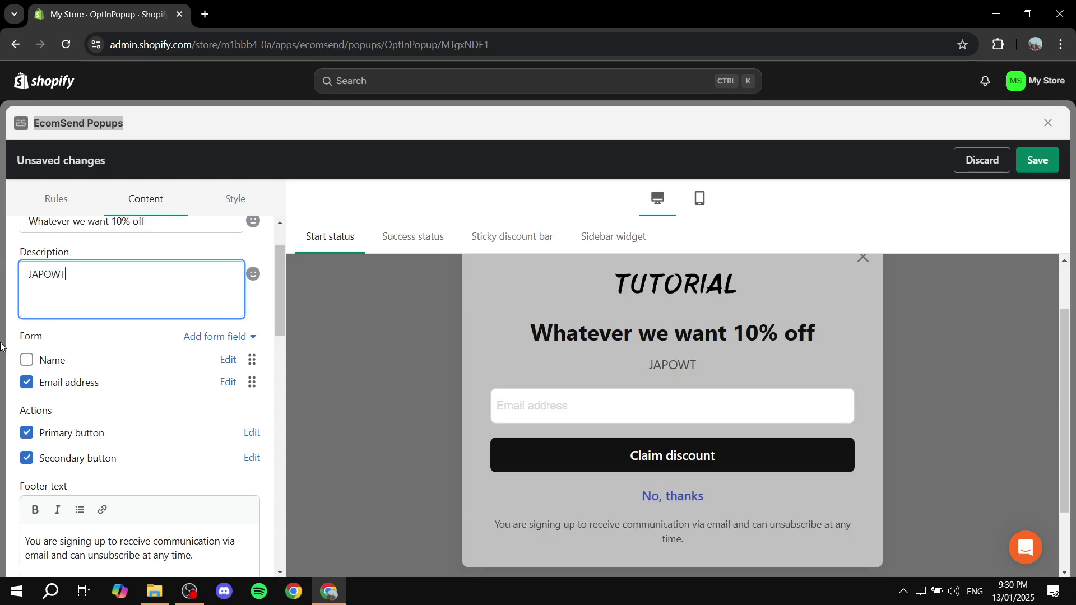
# - Try toggling the Name and Email address form fields, restore them, and view the email field's settings without changing anything
pyautogui.scroll(-1, 42, 334)
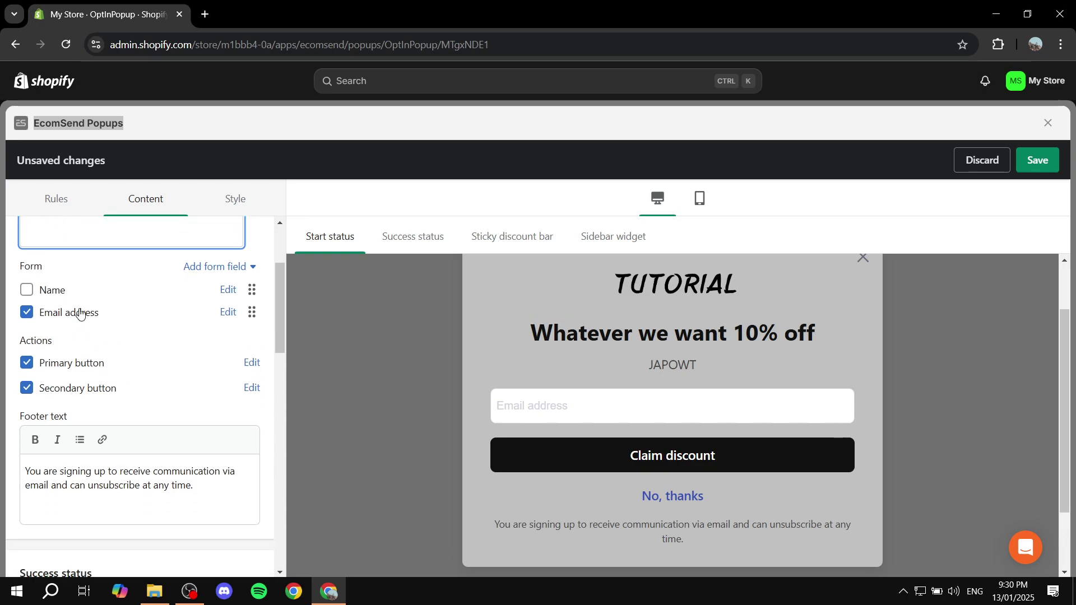
pyautogui.click(27, 290)
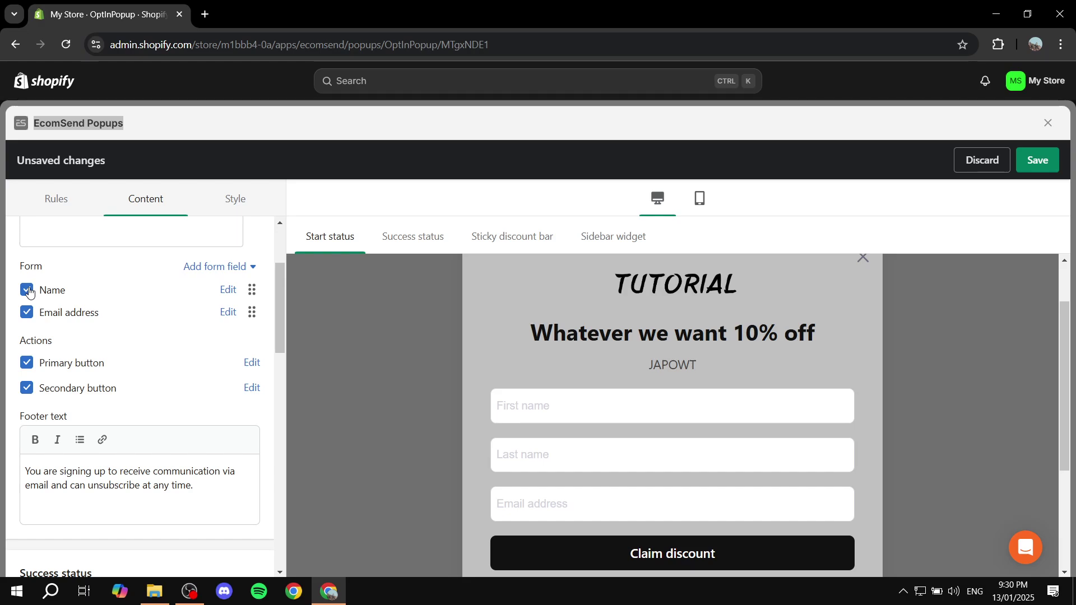
pyautogui.click(29, 290)
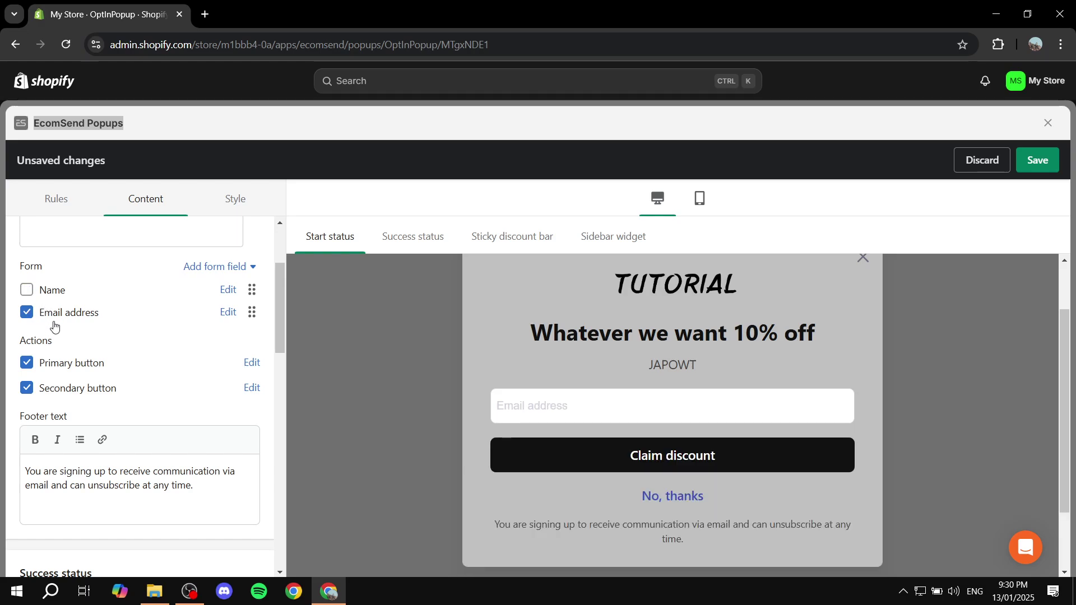
pyautogui.click(26, 317)
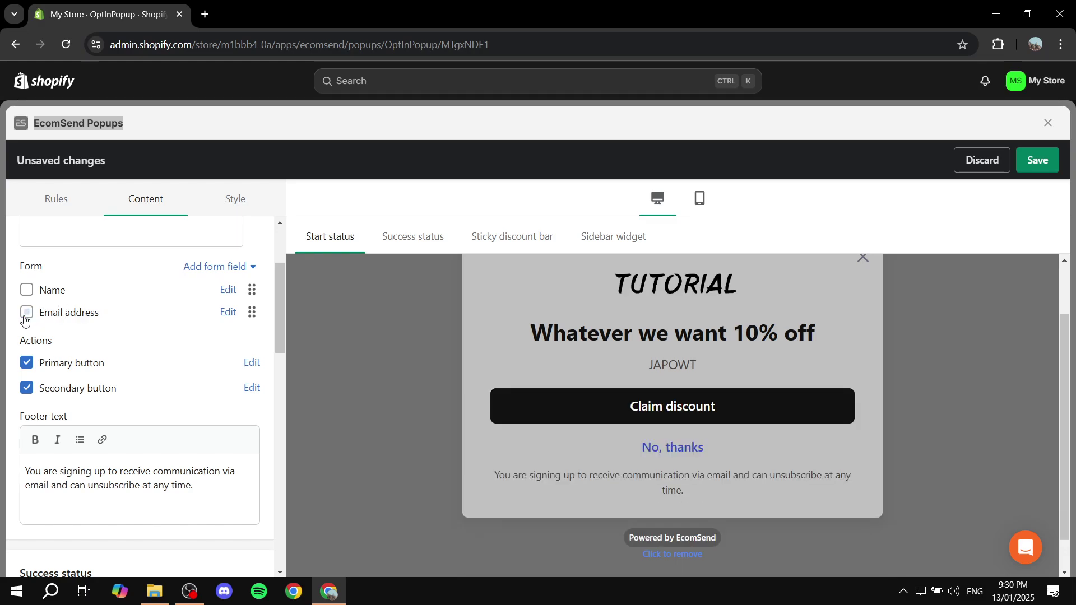
pyautogui.click(25, 318)
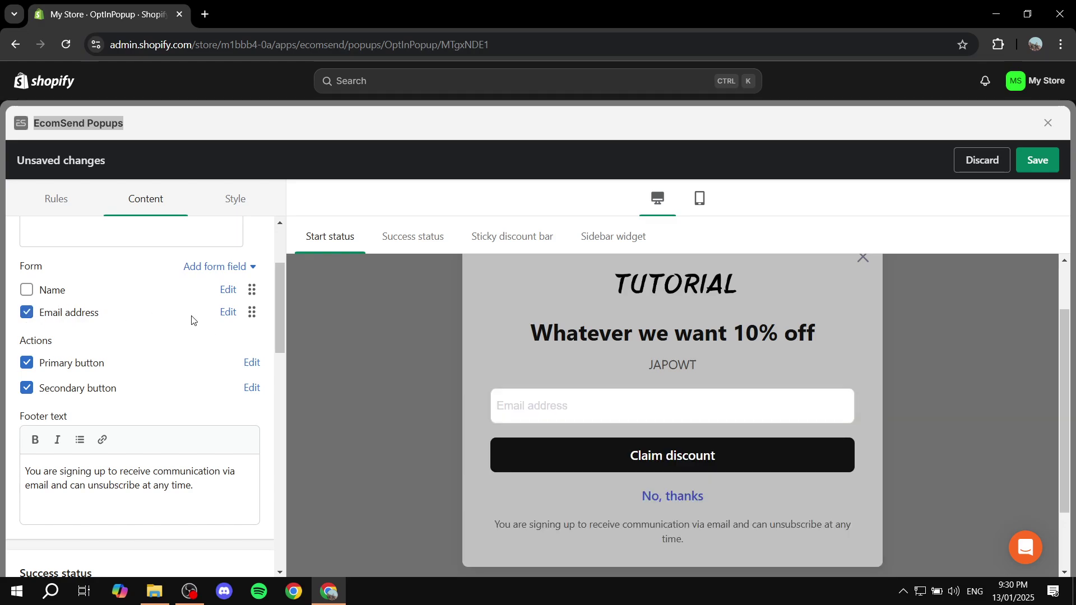
pyautogui.click(224, 315)
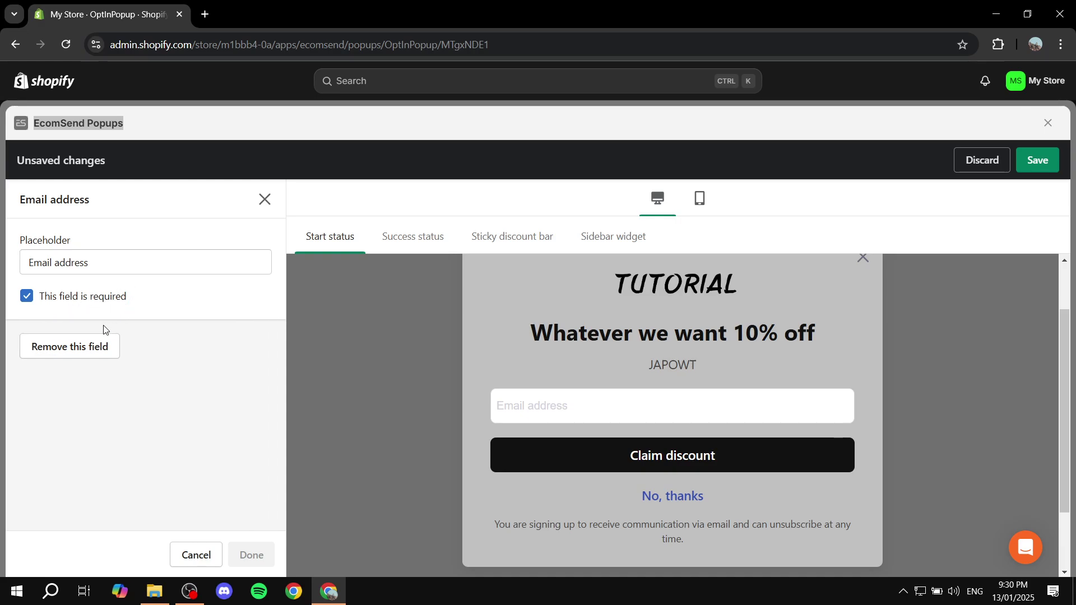
pyautogui.click(211, 555)
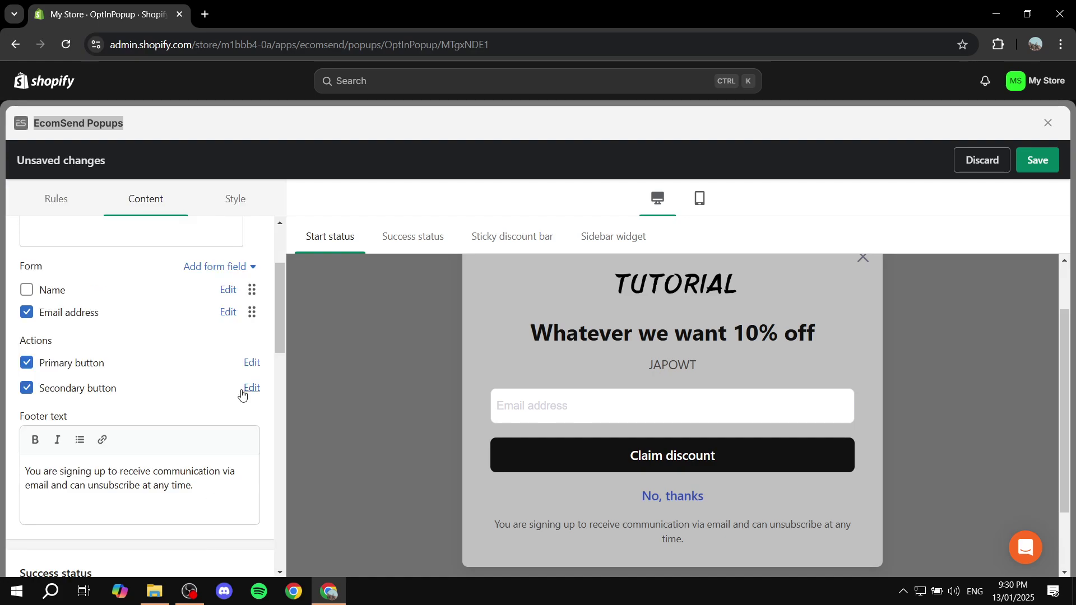
# - Try hiding the primary button in the start status actions, and show it again
pyautogui.scroll(-1, 69, 292)
pyautogui.moveTo(21, 270); pyautogui.dragTo(82, 276)
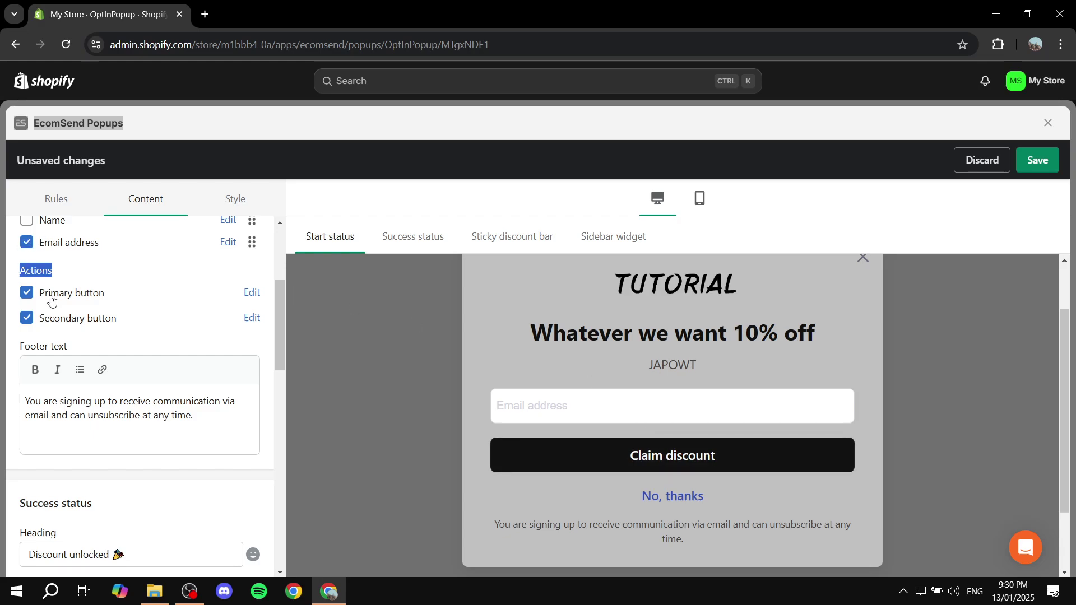
pyautogui.click(26, 293)
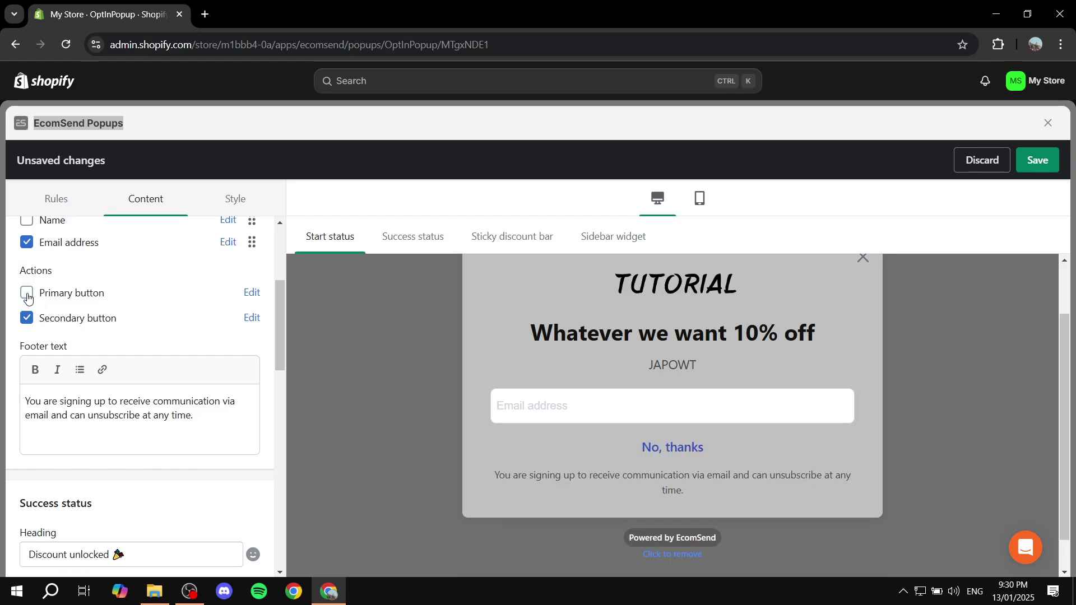
pyautogui.click(27, 294)
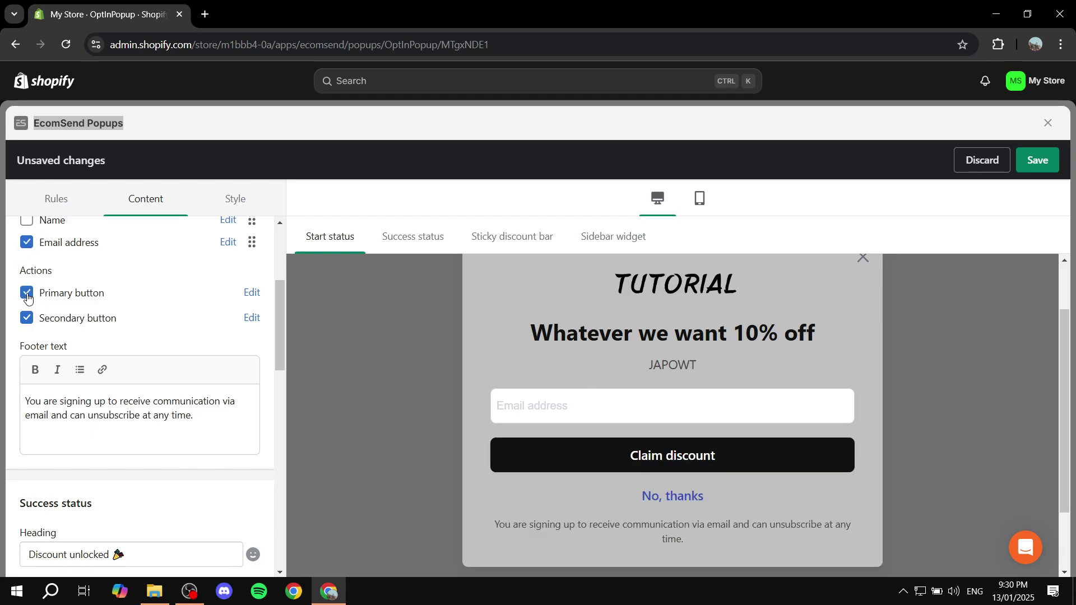
# - Set the text of the start status primary button to "Text Within it"
pyautogui.click(251, 293)
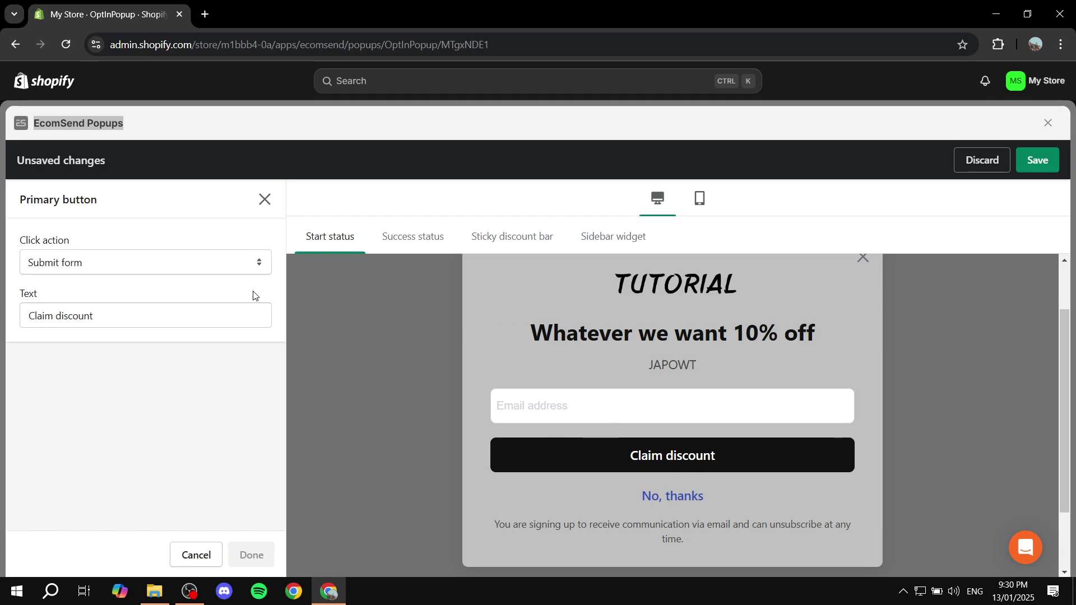
pyautogui.click(156, 314)
pyautogui.moveTo(156, 314); pyautogui.dragTo(19, 317)
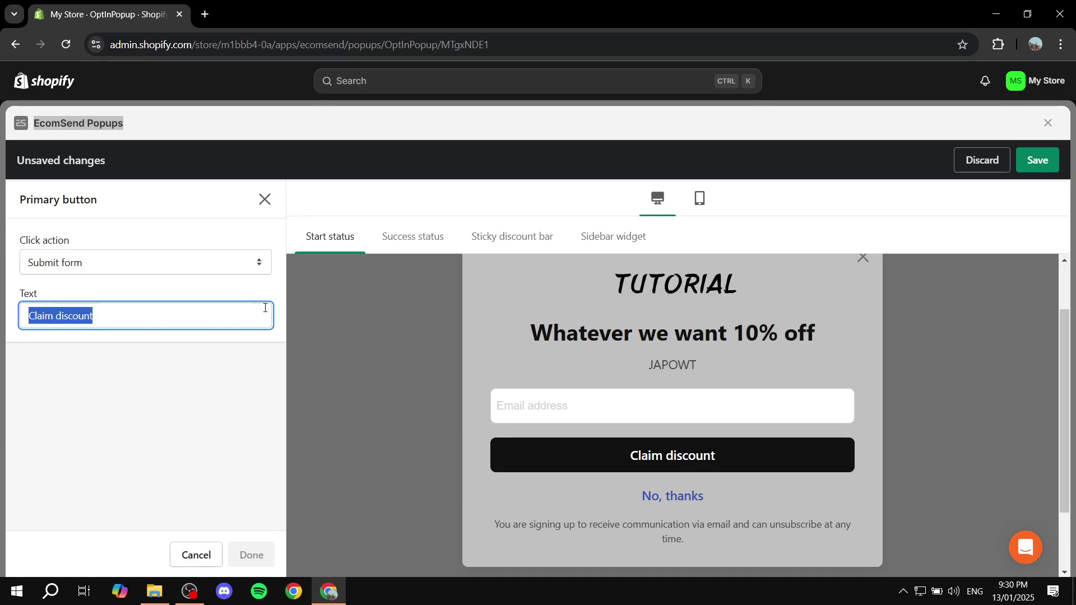
pyautogui.write('Text')
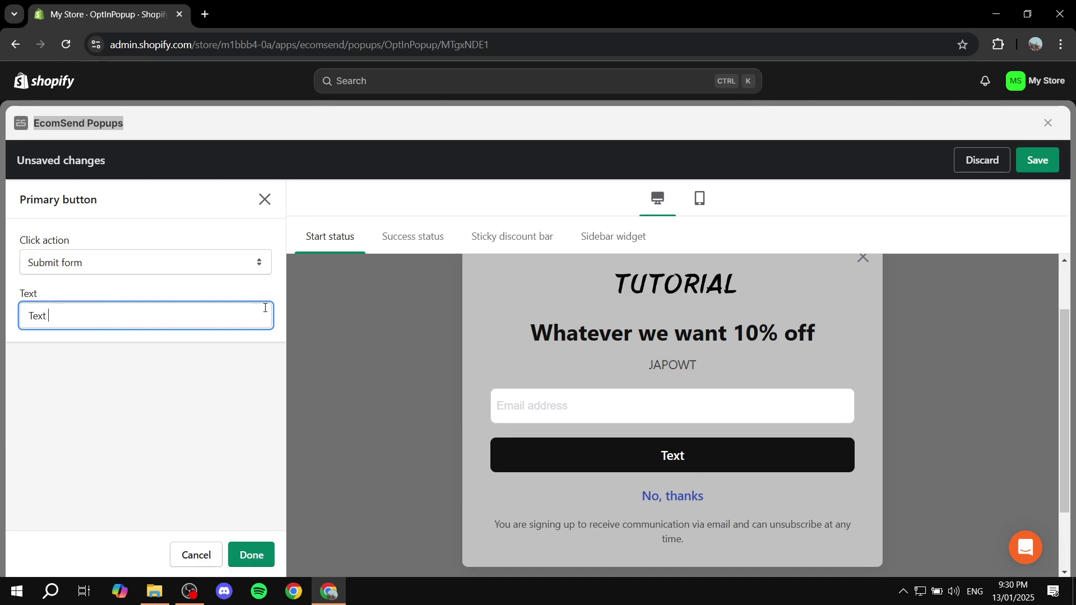
pyautogui.write(' Withing i')
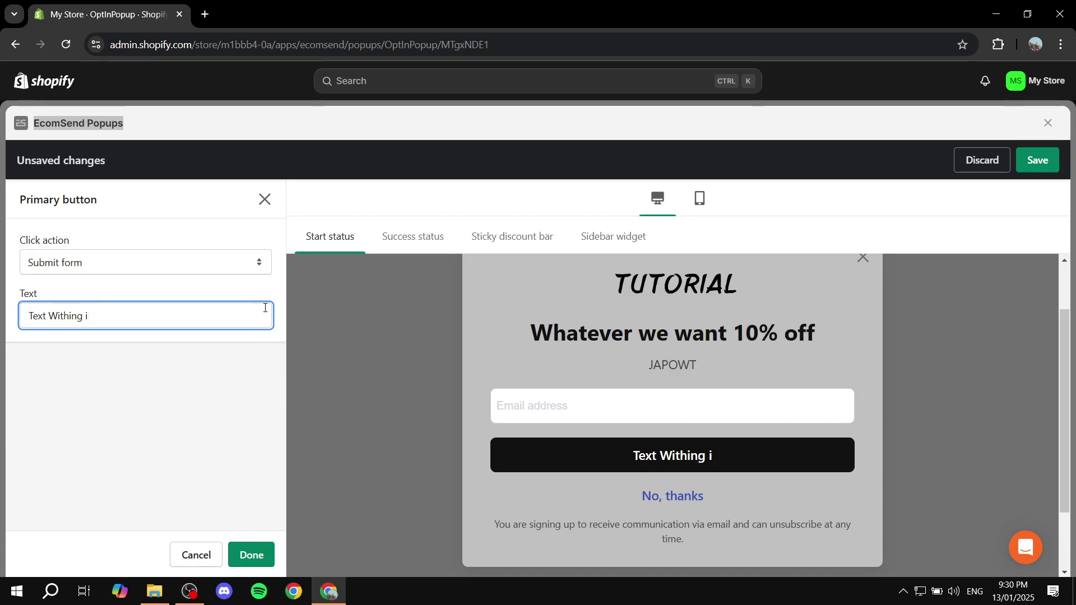
pyautogui.press('BackSpace')
pyautogui.press('BackSpace')
pyautogui.press('BackSpace')
pyautogui.write('it')
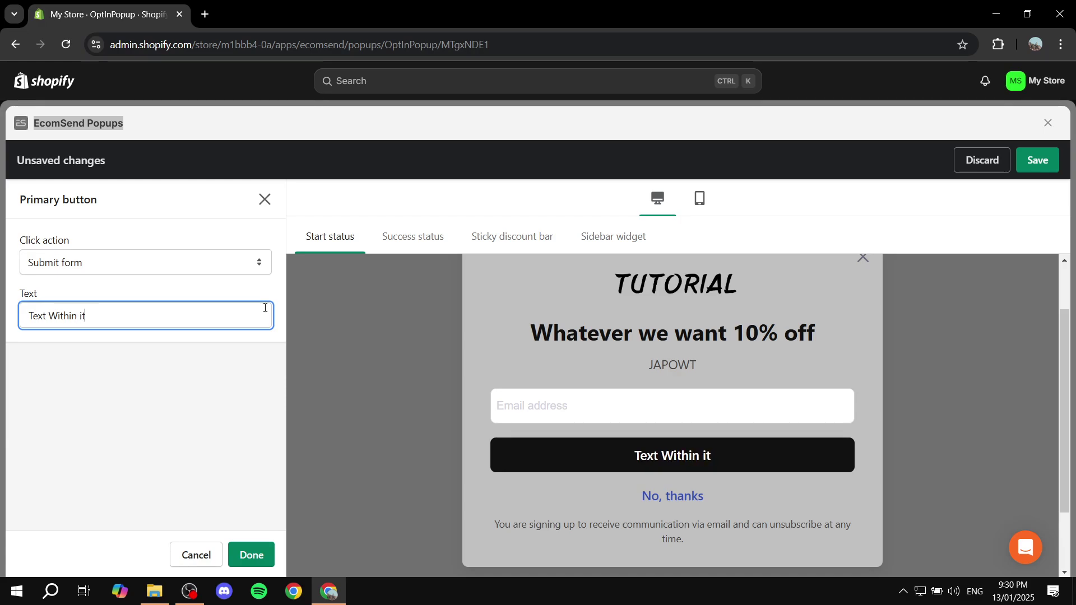
pyautogui.click(251, 554)
# - Try hiding the start status secondary button, show it again, and view its settings without changing anything
pyautogui.scroll(-1, 223, 371)
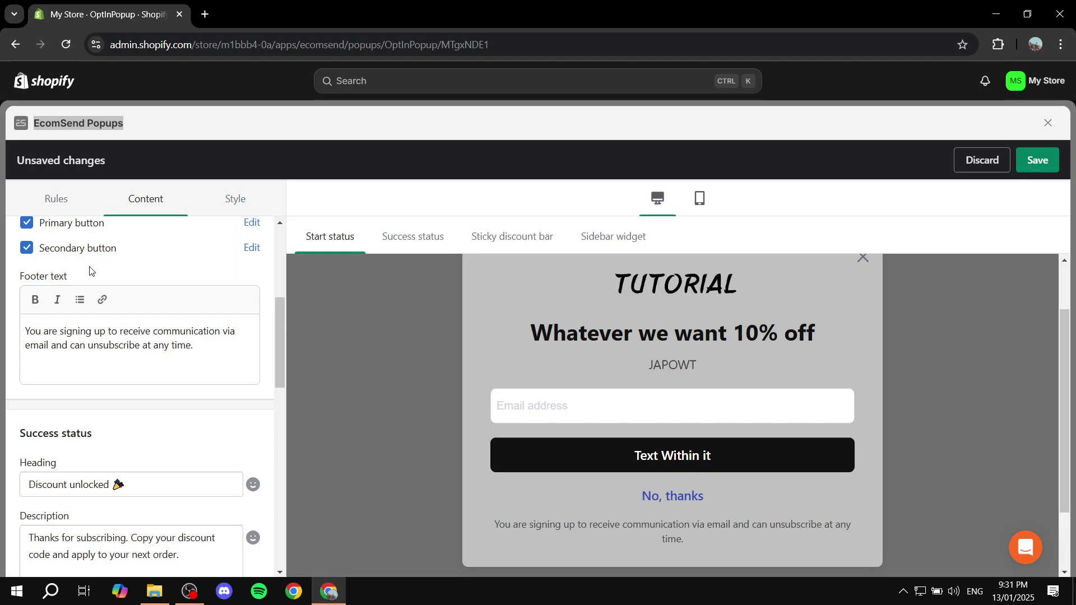
pyautogui.scroll(1, 163, 339)
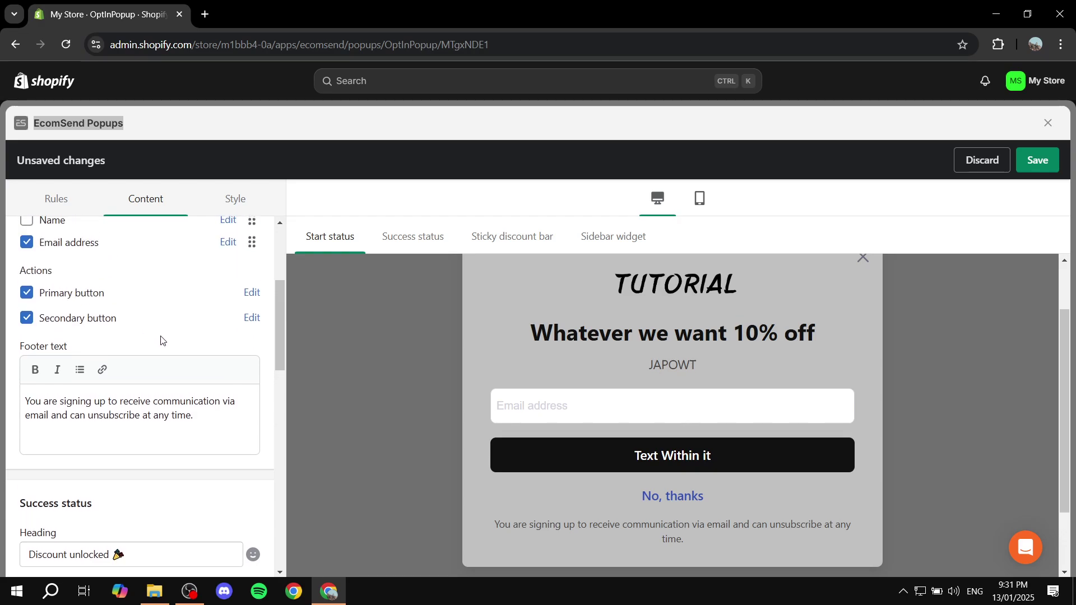
pyautogui.click(26, 319)
pyautogui.click(26, 319)
pyautogui.click(251, 317)
pyautogui.moveTo(76, 316); pyautogui.dragTo(1, 319)
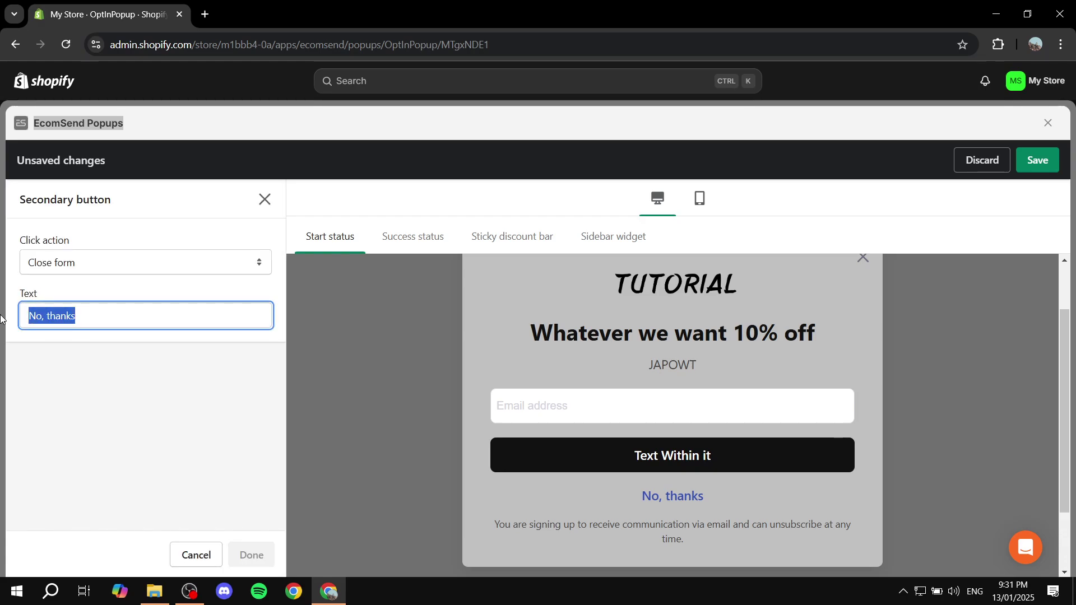
pyautogui.click(193, 555)
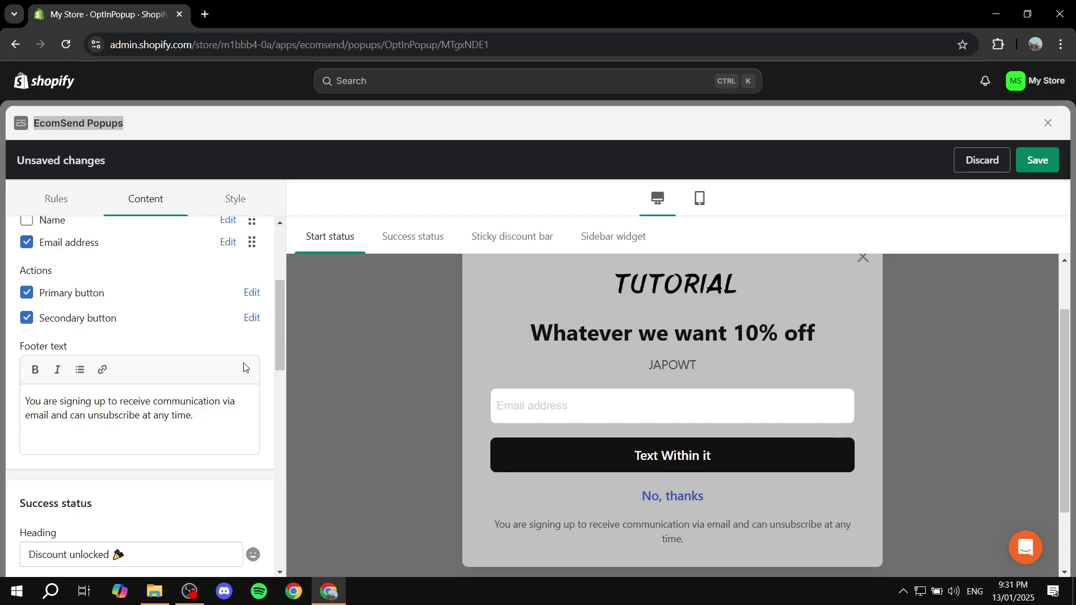
# - Examine the start status footer text in the content settings and in the popup preview
pyautogui.scroll(-1, 244, 367)
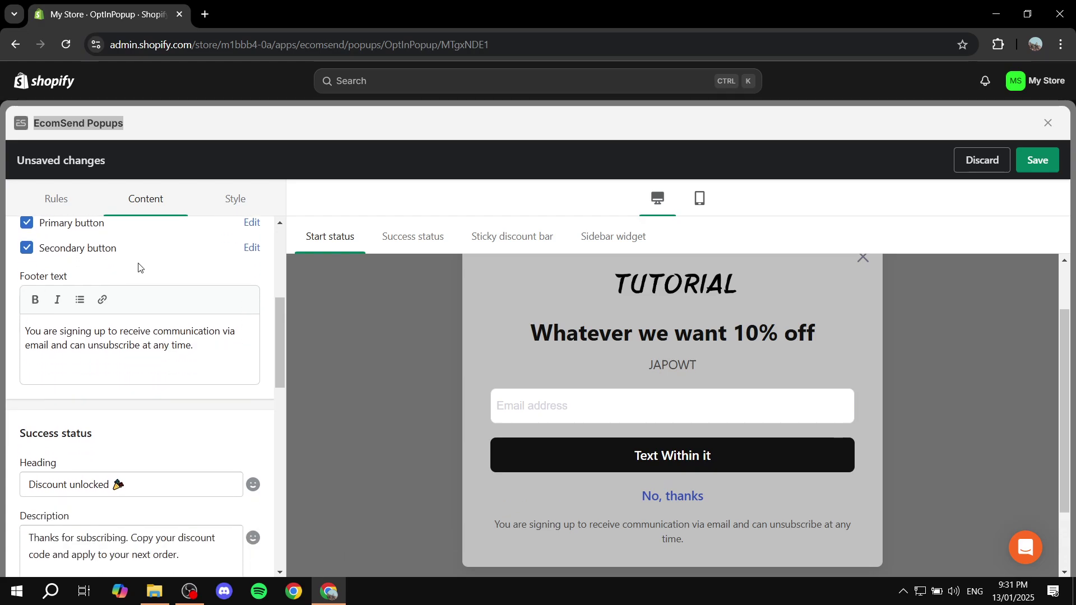
pyautogui.moveTo(493, 524); pyautogui.dragTo(833, 539)
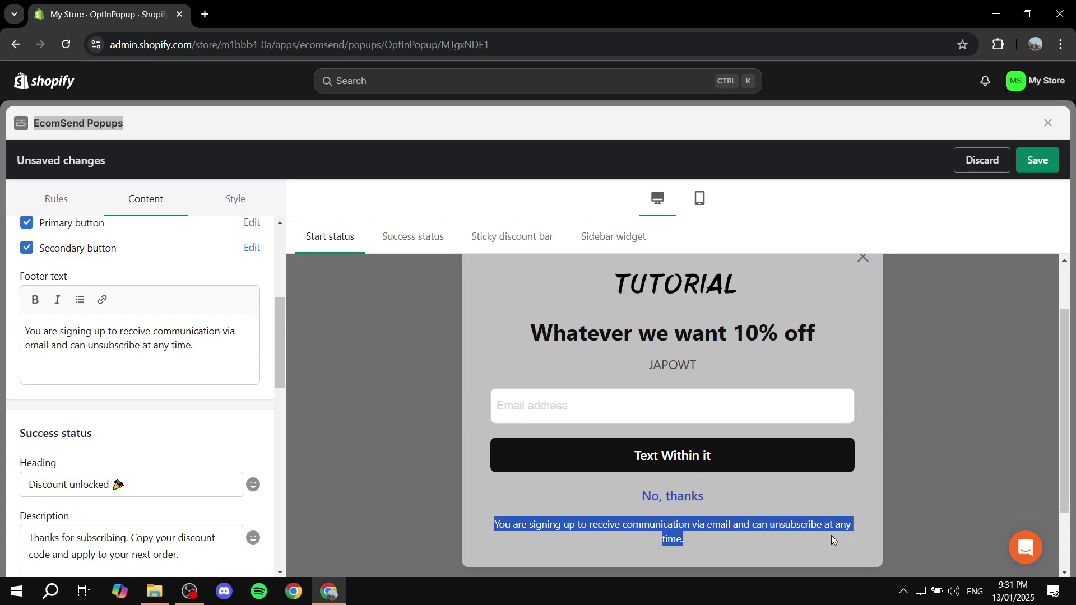
pyautogui.click(818, 510)
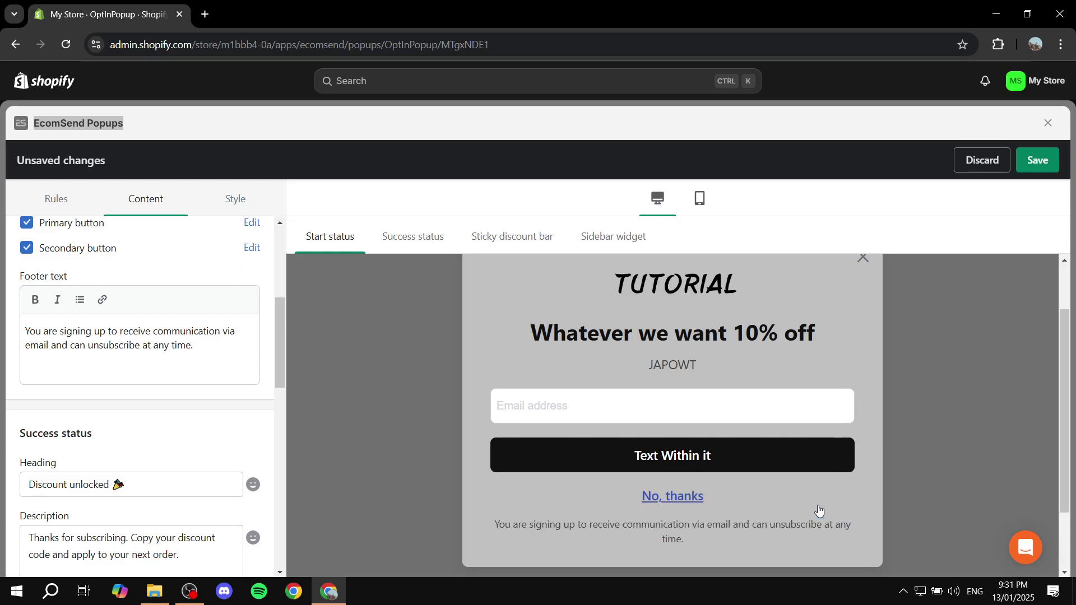
pyautogui.moveTo(224, 354); pyautogui.dragTo(0, 330)
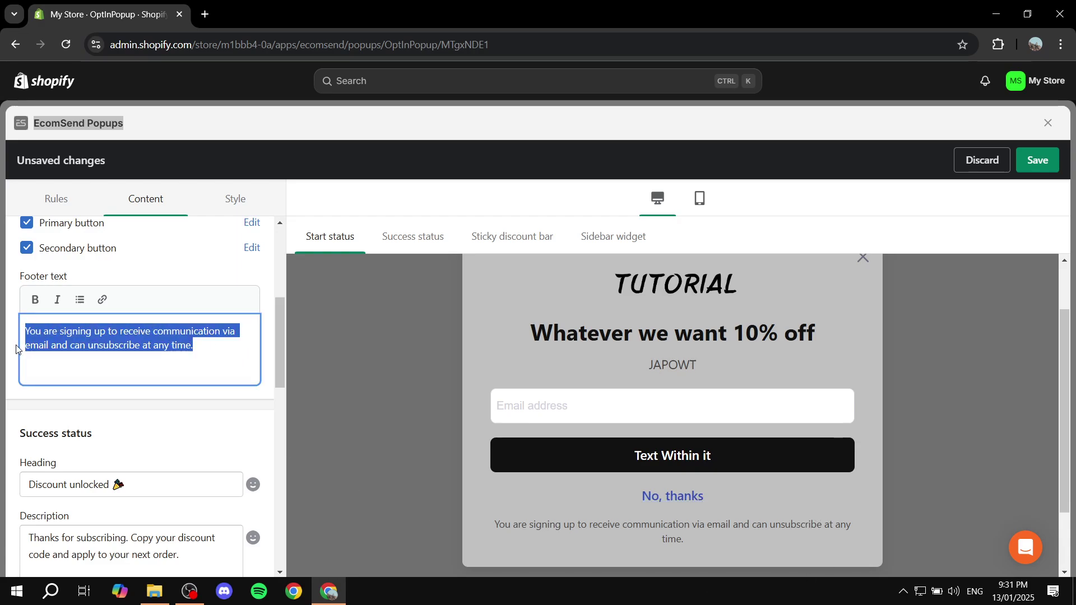
pyautogui.click(17, 349)
# - Preview the success status and set its heading to "Feel free to do so"
pyautogui.scroll(-3, 115, 372)
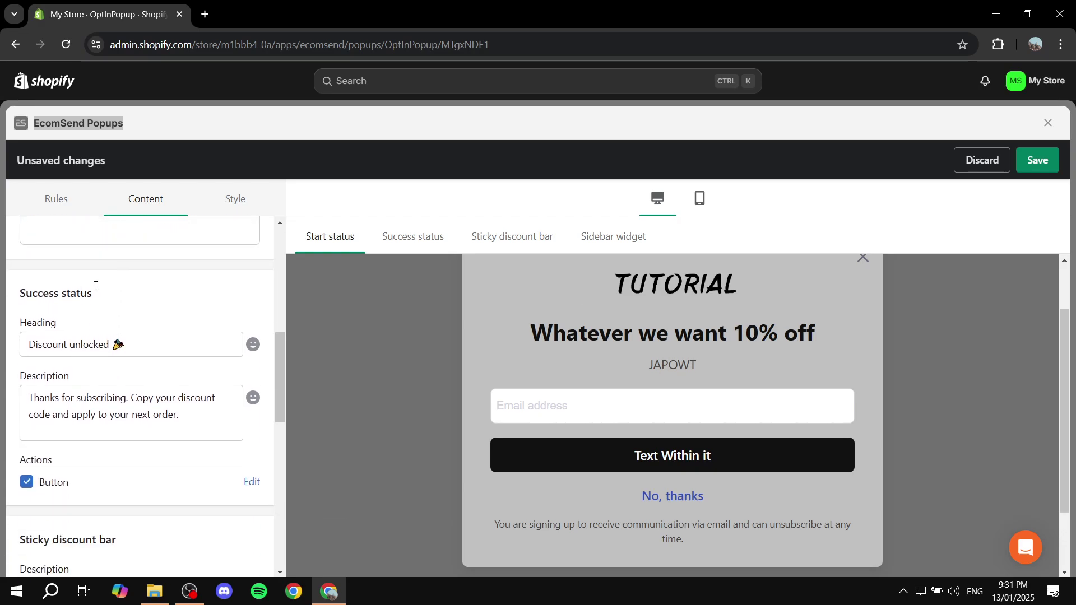
pyautogui.click(420, 235)
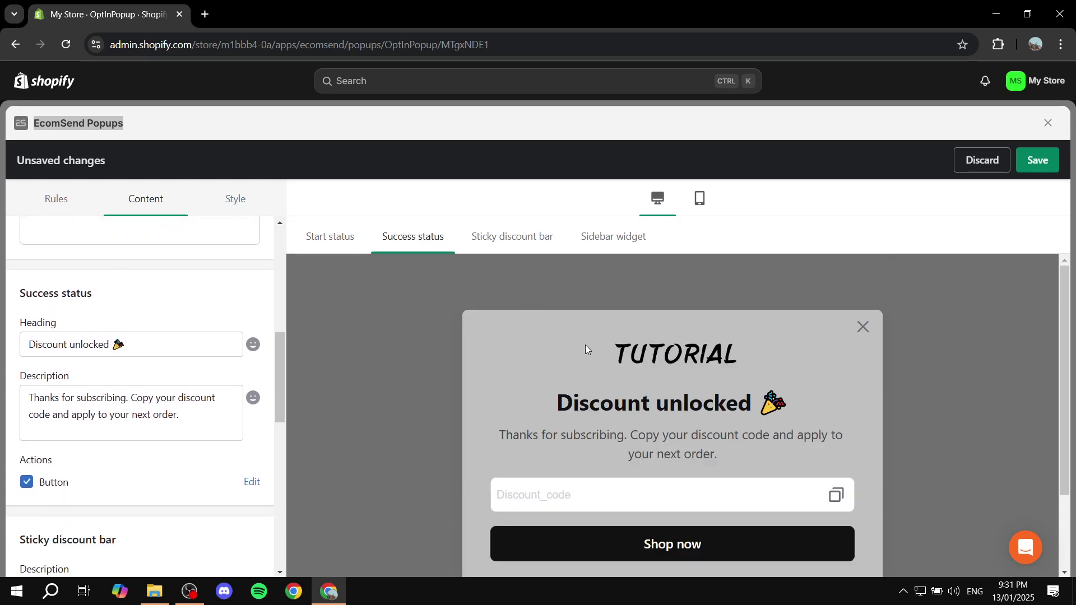
pyautogui.scroll(-1, 174, 346)
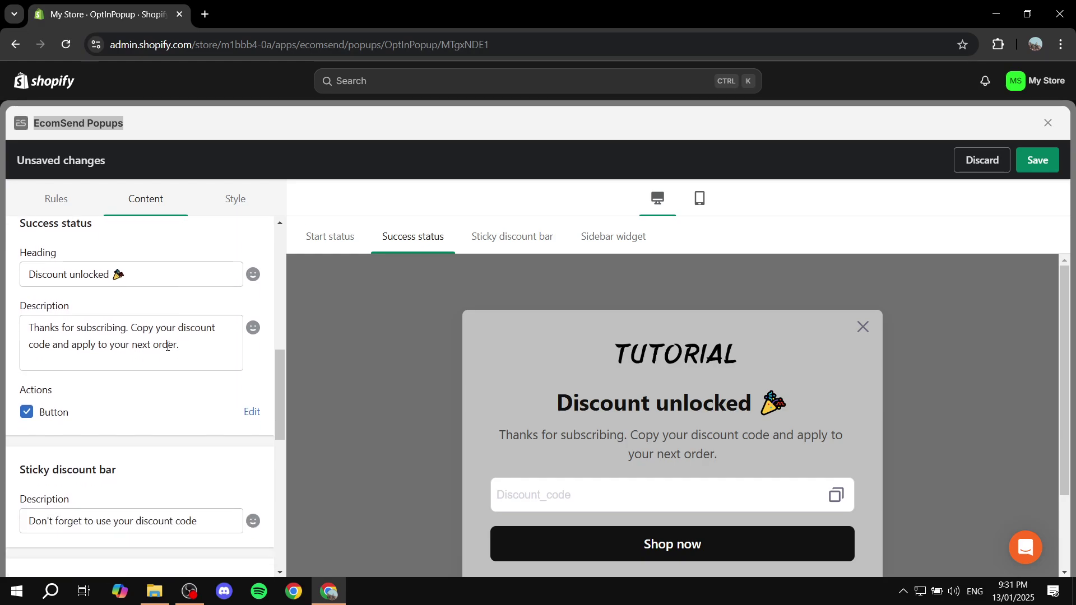
pyautogui.click(143, 283)
pyautogui.hotkey('ctrl', 'a')
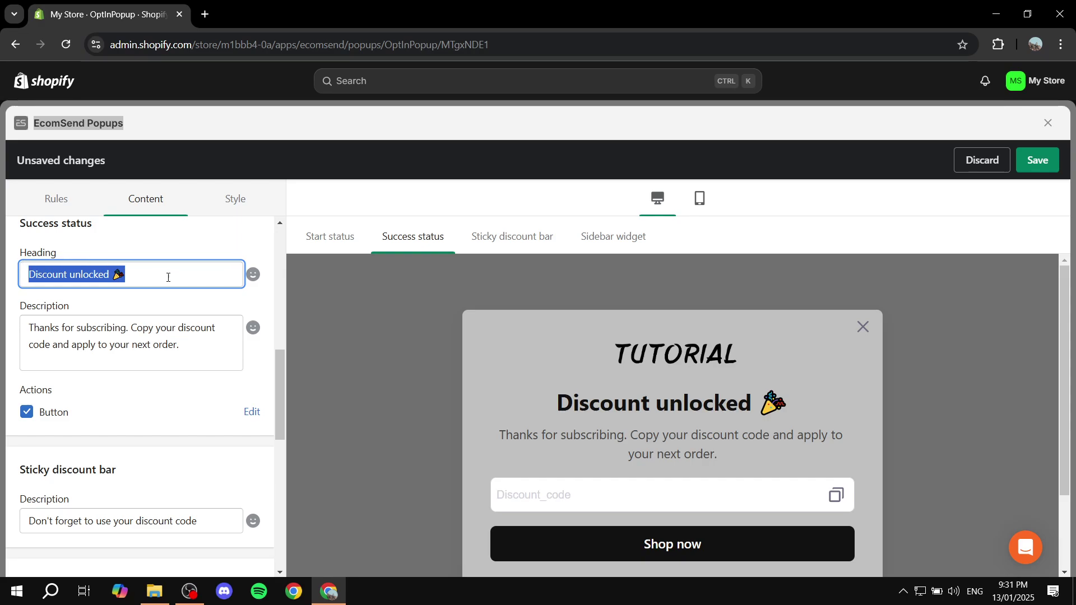
pyautogui.write('Feek')
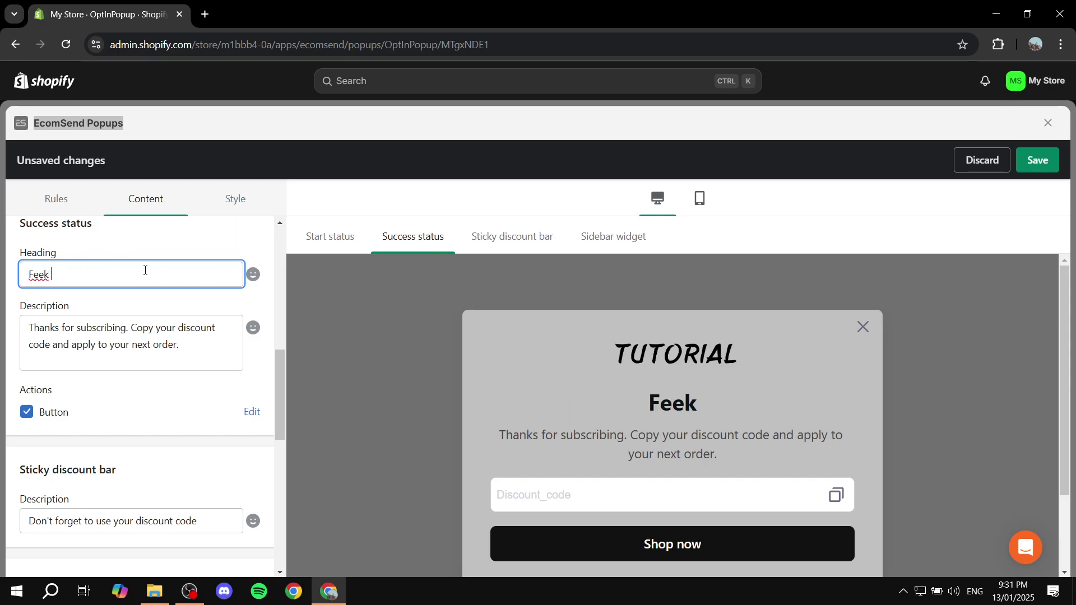
pyautogui.press('BackSpace')
pyautogui.write('l free to do so')
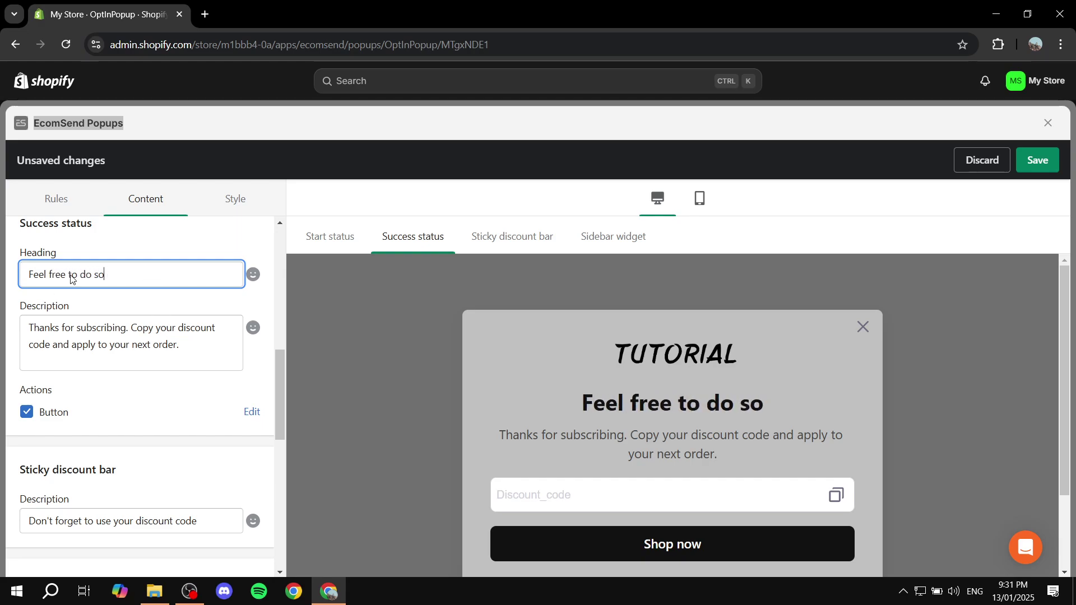
# - Preview the sticky discount bar and examine the remaining content settings for the sidebar widget and error texts
pyautogui.scroll(-3, 191, 336)
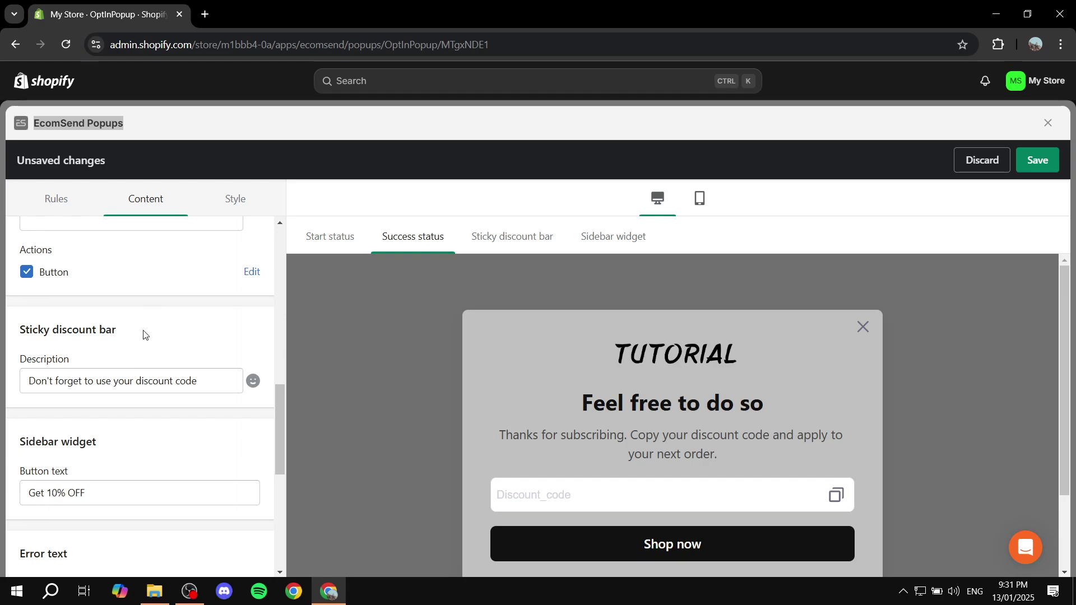
pyautogui.click(494, 238)
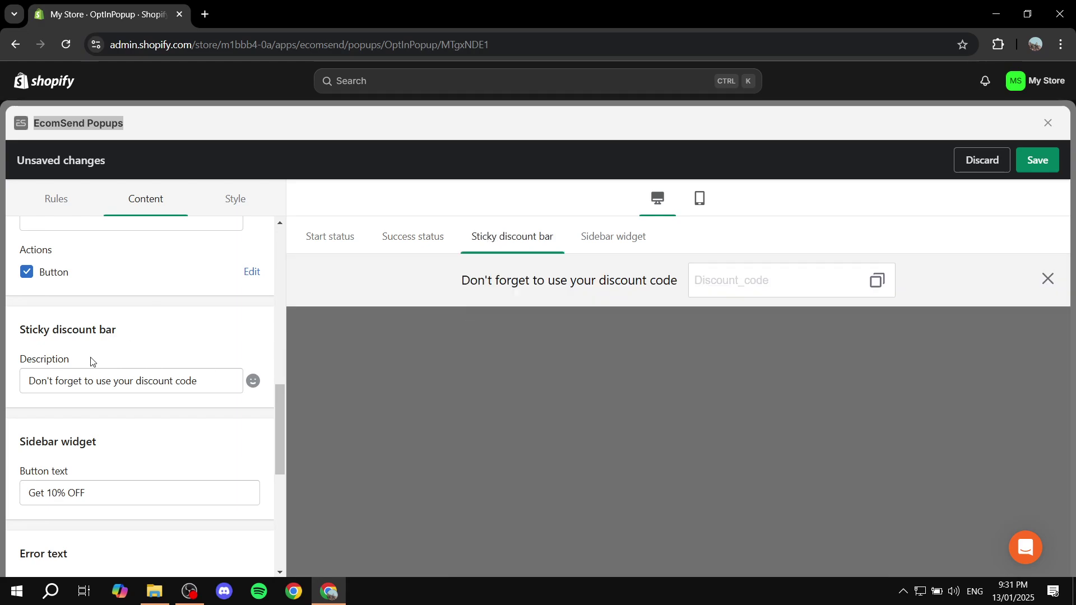
pyautogui.scroll(-4, 78, 356)
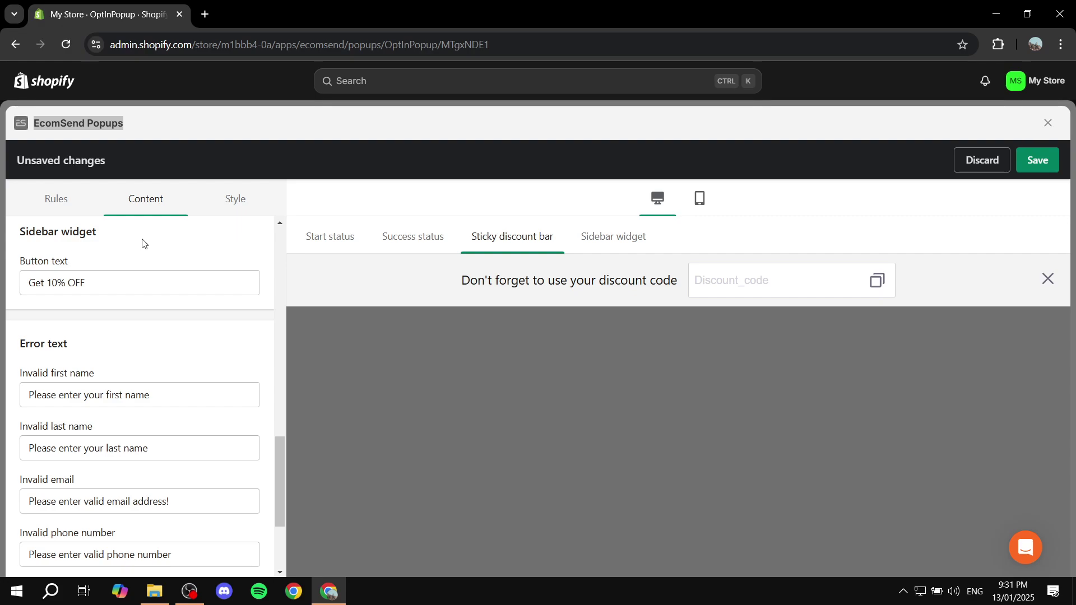
pyautogui.scroll(-3, 168, 272)
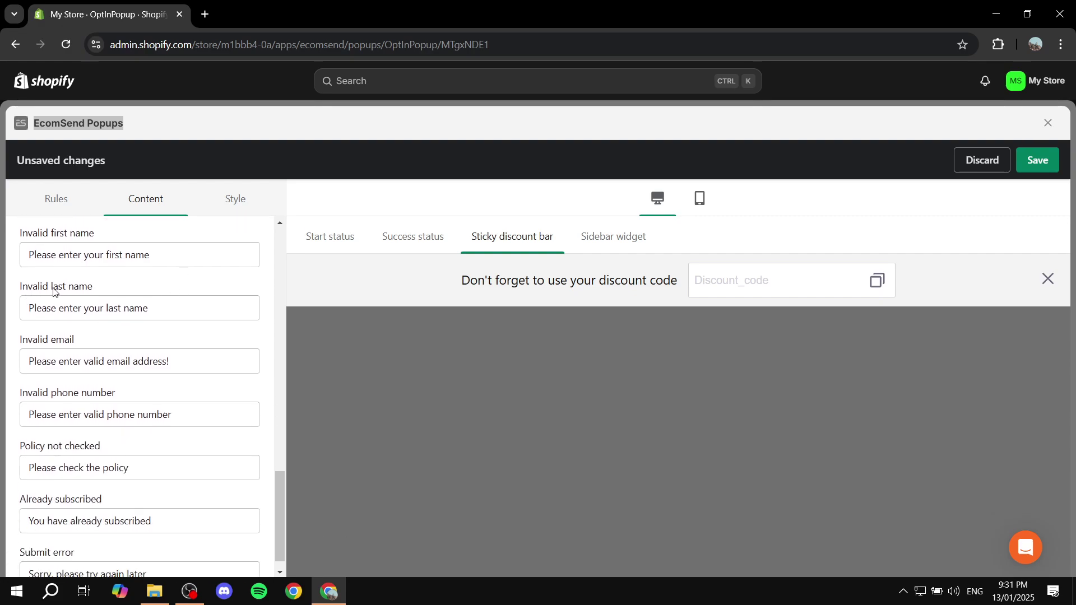
pyautogui.scroll(3, 73, 288)
pyautogui.scroll(-3, 155, 341)
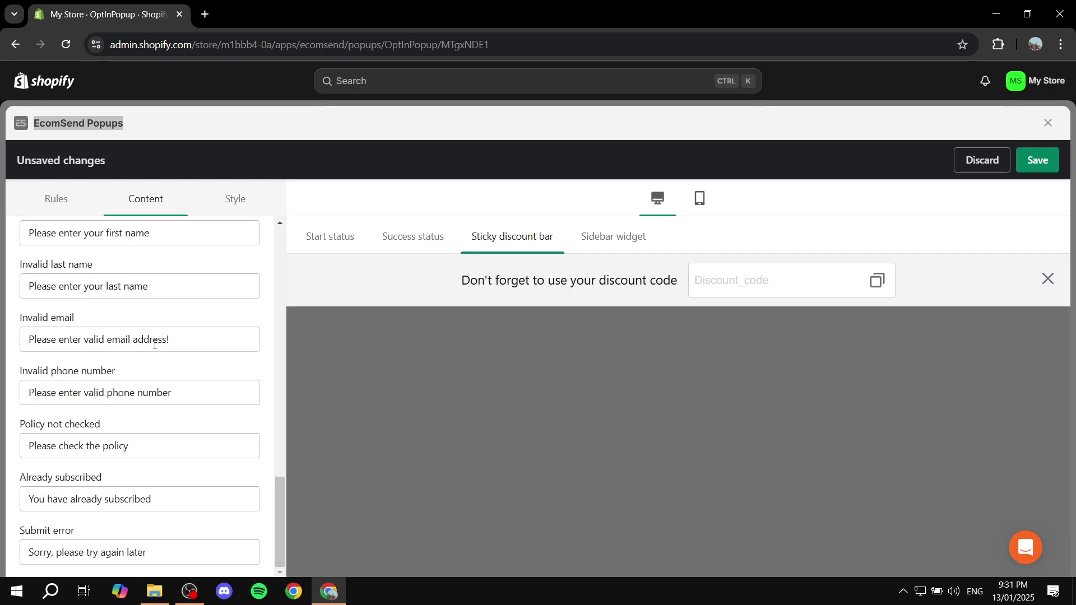
pyautogui.scroll(9, 179, 315)
pyautogui.scroll(8, 177, 315)
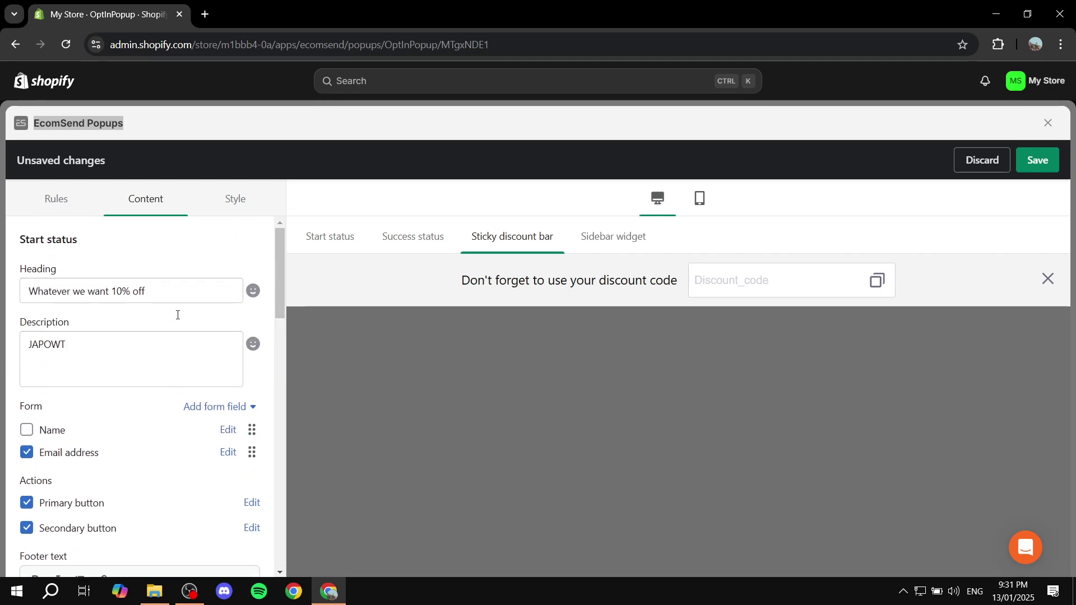
# - Save the popup and return to its rules, giving the app five stars when asked for feedback
pyautogui.click(1037, 160)
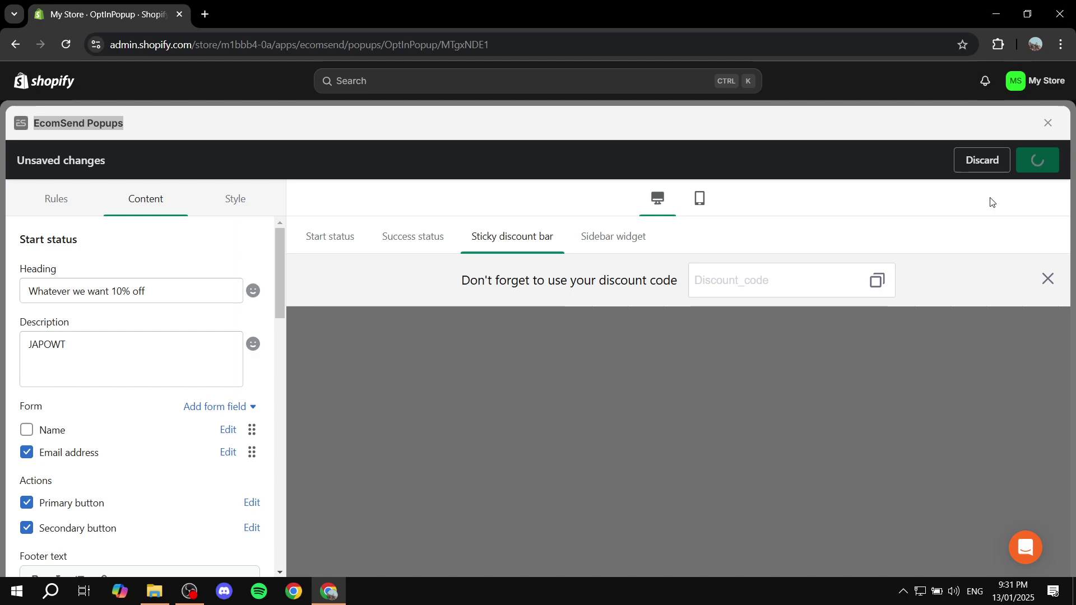
pyautogui.click(66, 206)
pyautogui.scroll(3, 55, 286)
pyautogui.scroll(1, 55, 286)
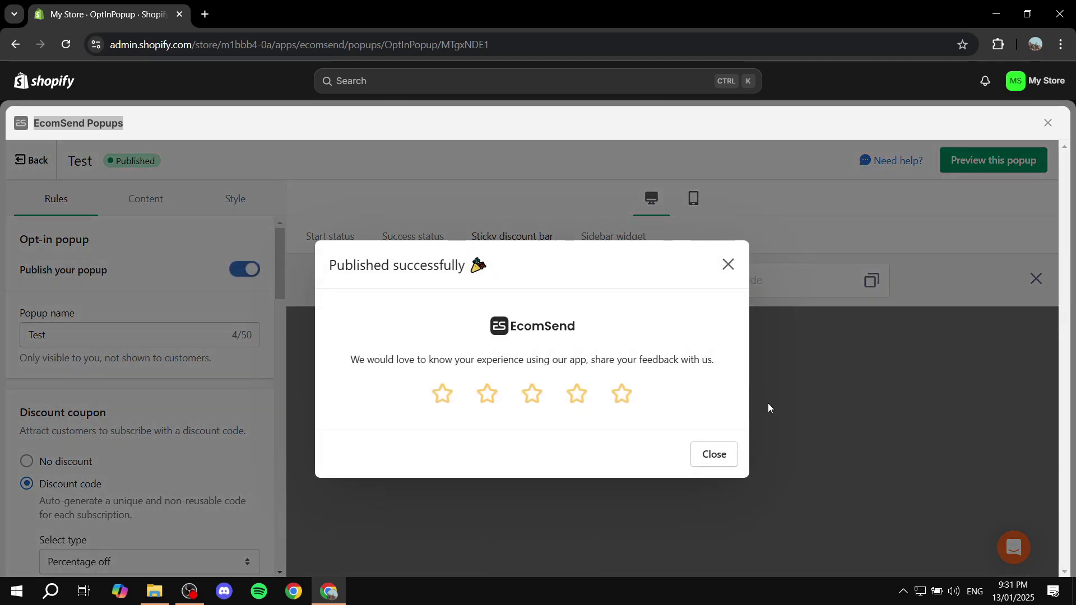
pyautogui.click(622, 393)
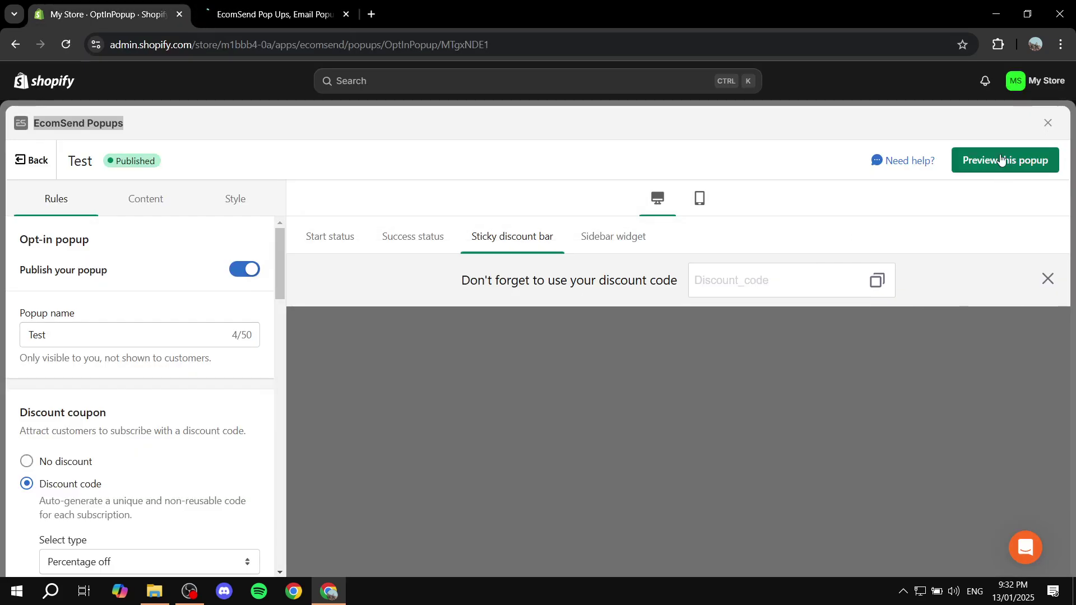
# - Preview the popup on the storefront, test submitting it without an email address, and close it
pyautogui.click(1022, 164)
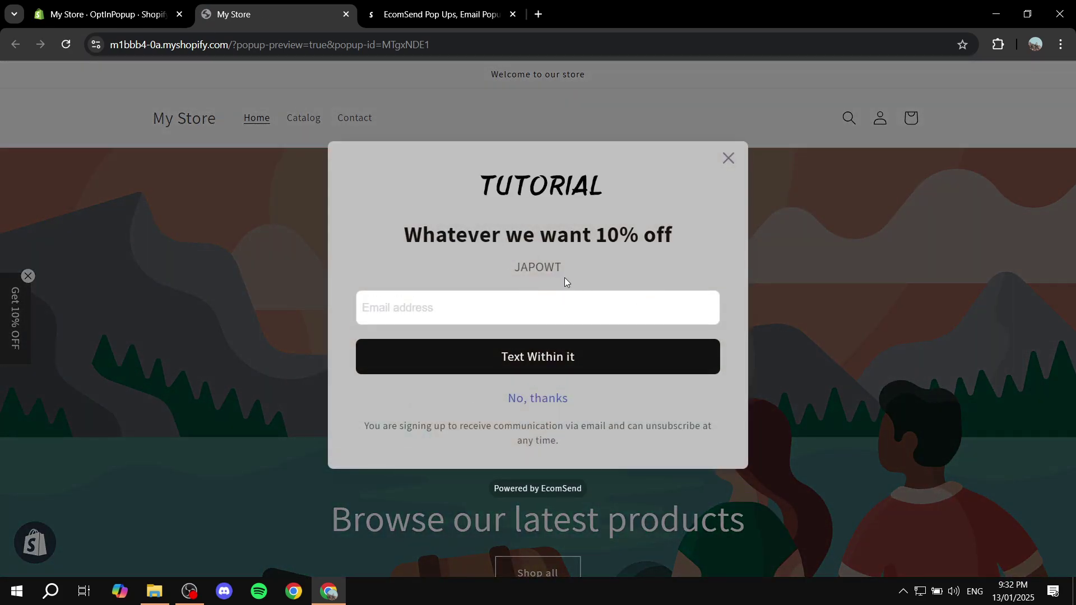
pyautogui.click(417, 293)
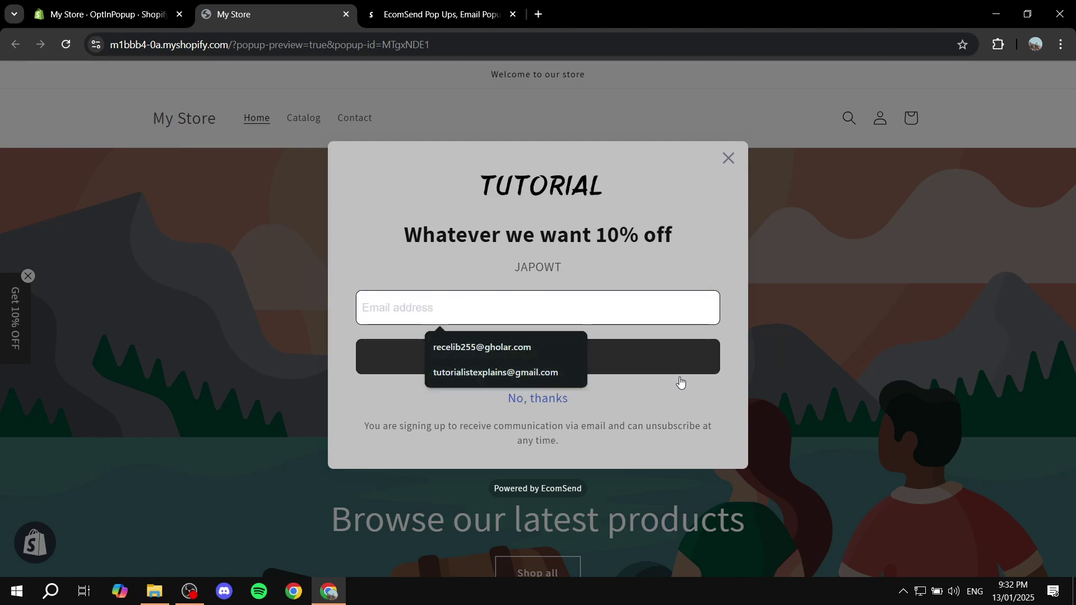
pyautogui.click(663, 344)
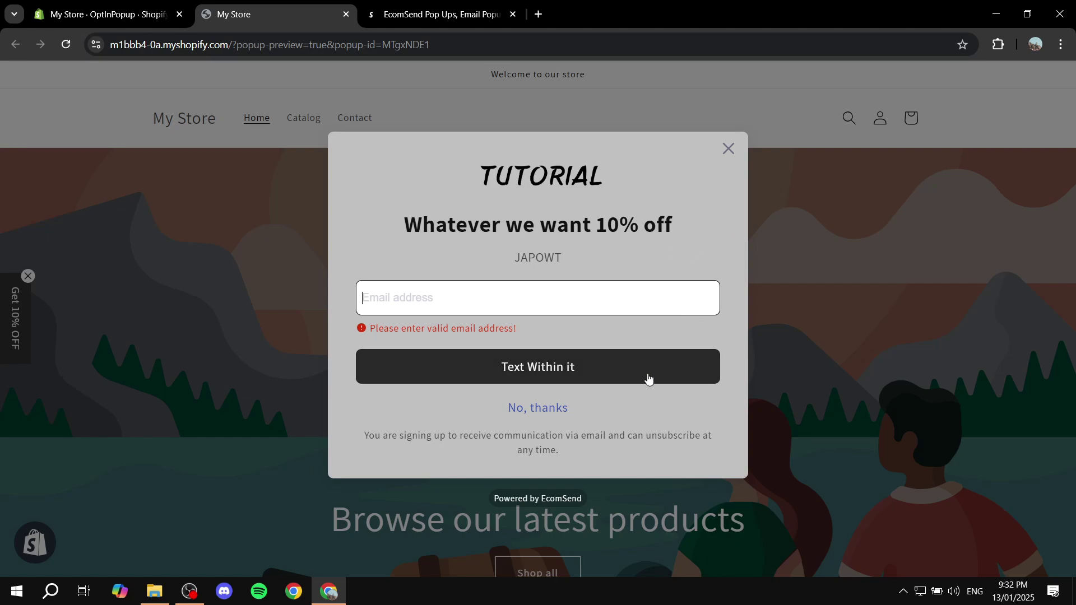
pyautogui.click(728, 148)
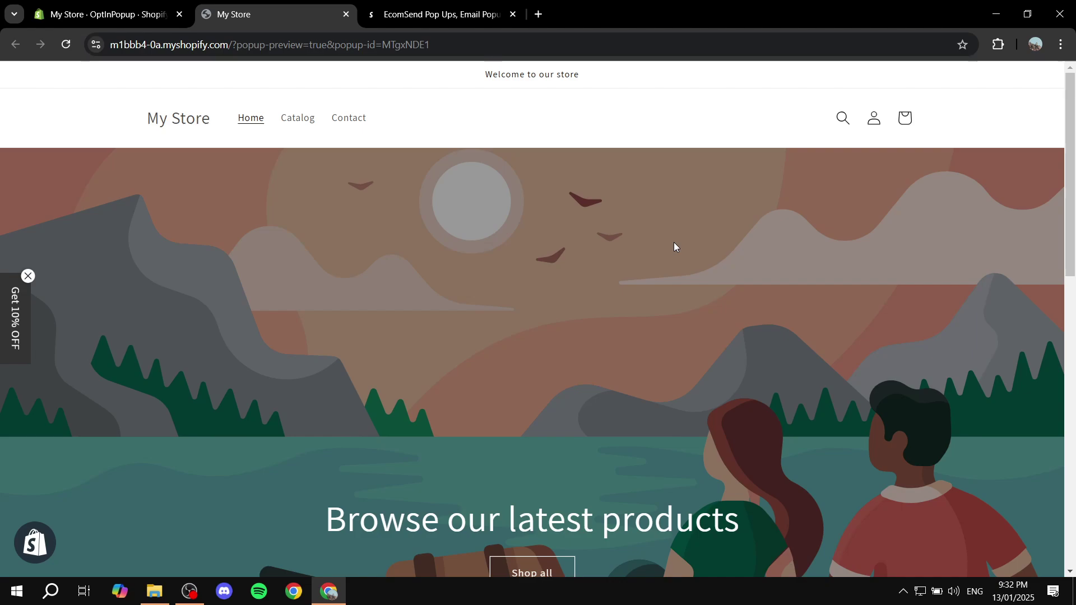
# - Close the app review and store preview pages, and leave the full-screen popup editor for the regular Shopify admin
pyautogui.click(436, 4)
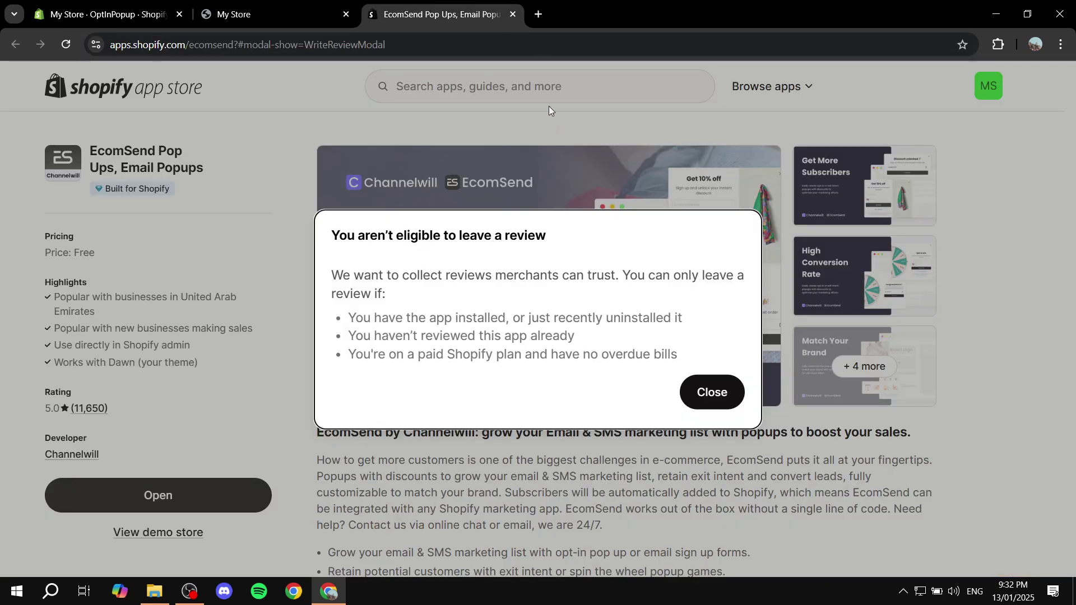
pyautogui.click(513, 12)
pyautogui.click(345, 14)
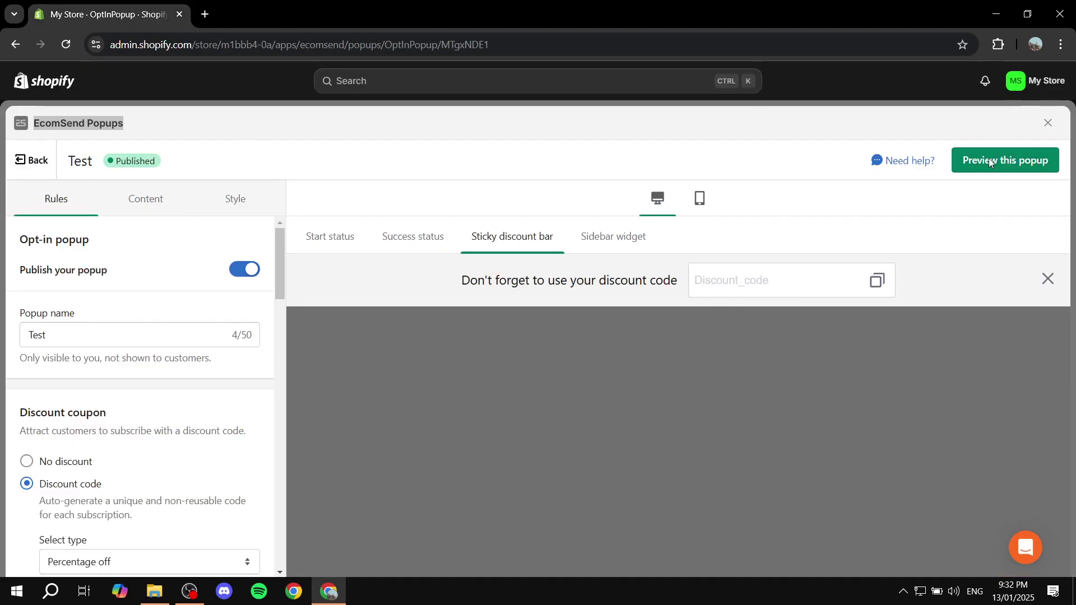
pyautogui.click(1047, 122)
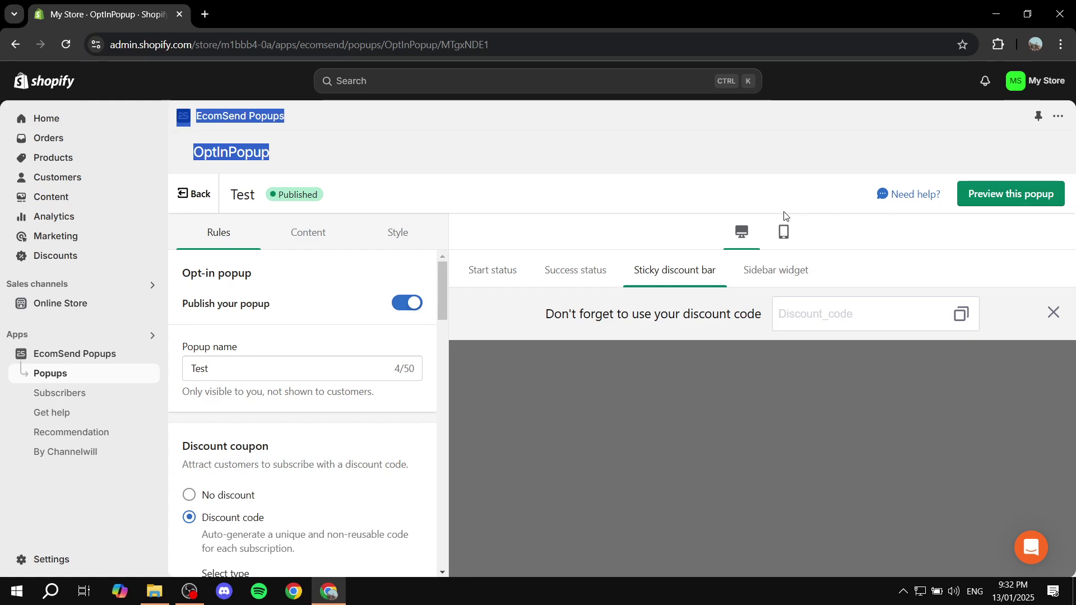
pyautogui.click(671, 483)
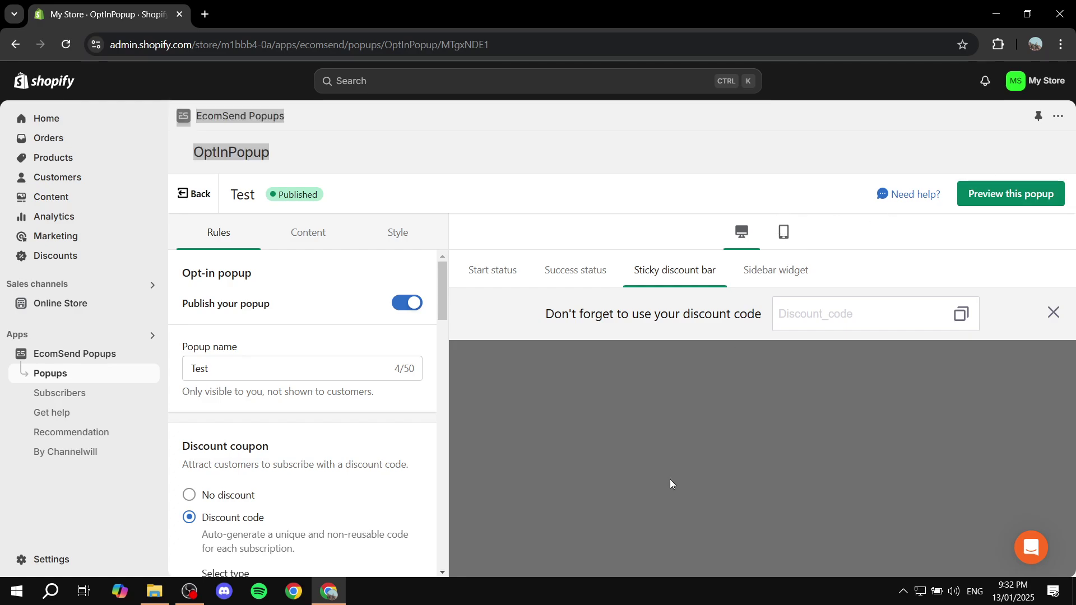